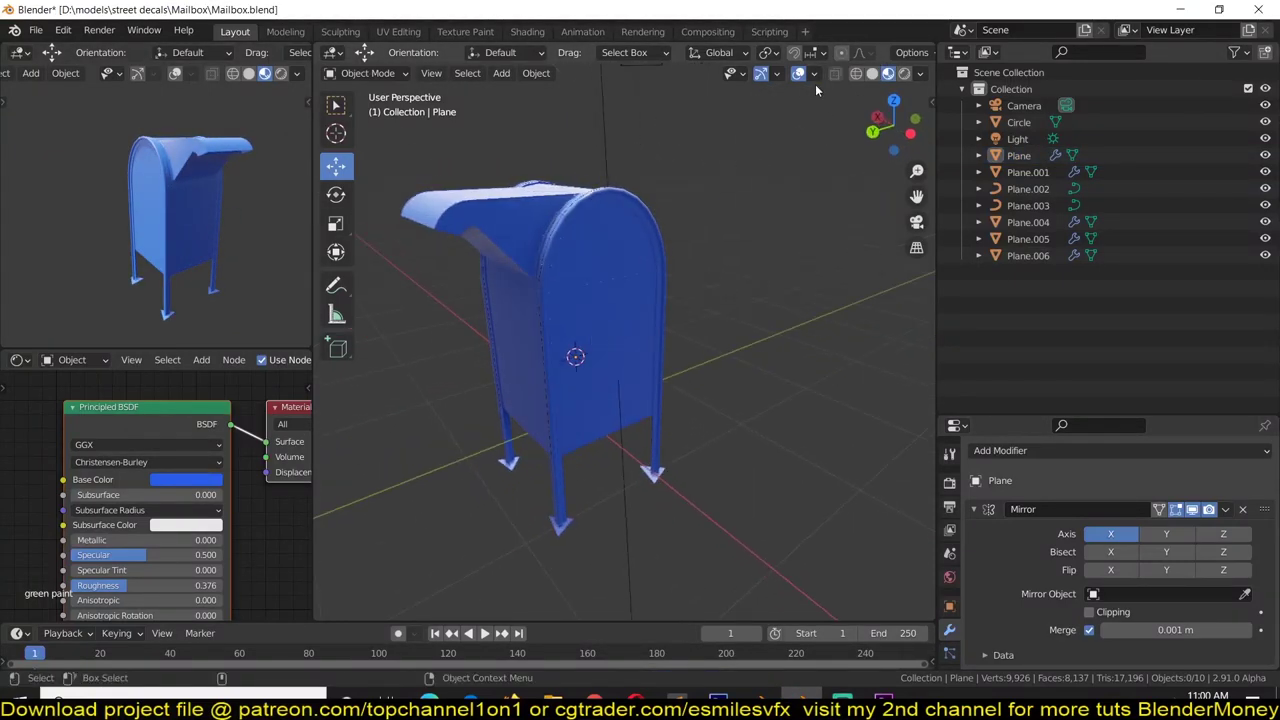
Step: Orbit around the finished mailbox reference to view its other side
middle_click_drag(461, 229, 720, 206)
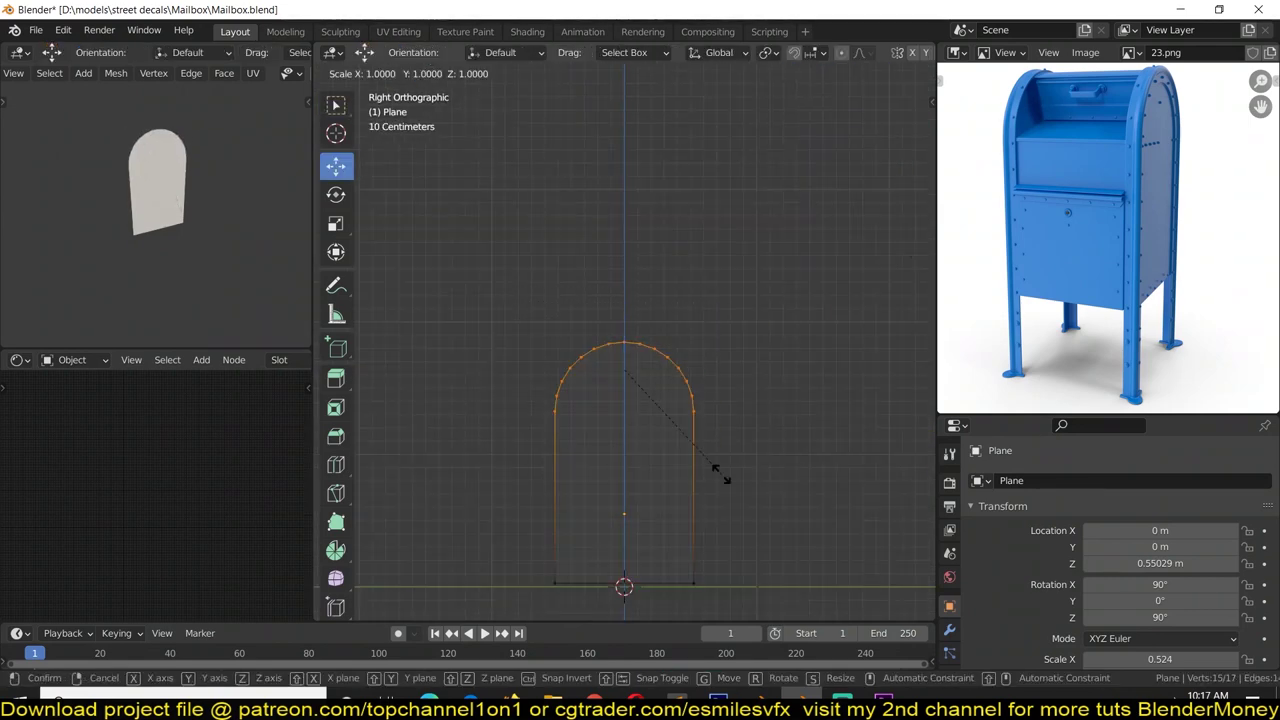
Step: Select the whole arch and give its material a green base colour
key("a")
middle_click_drag(741, 512, 684, 432)
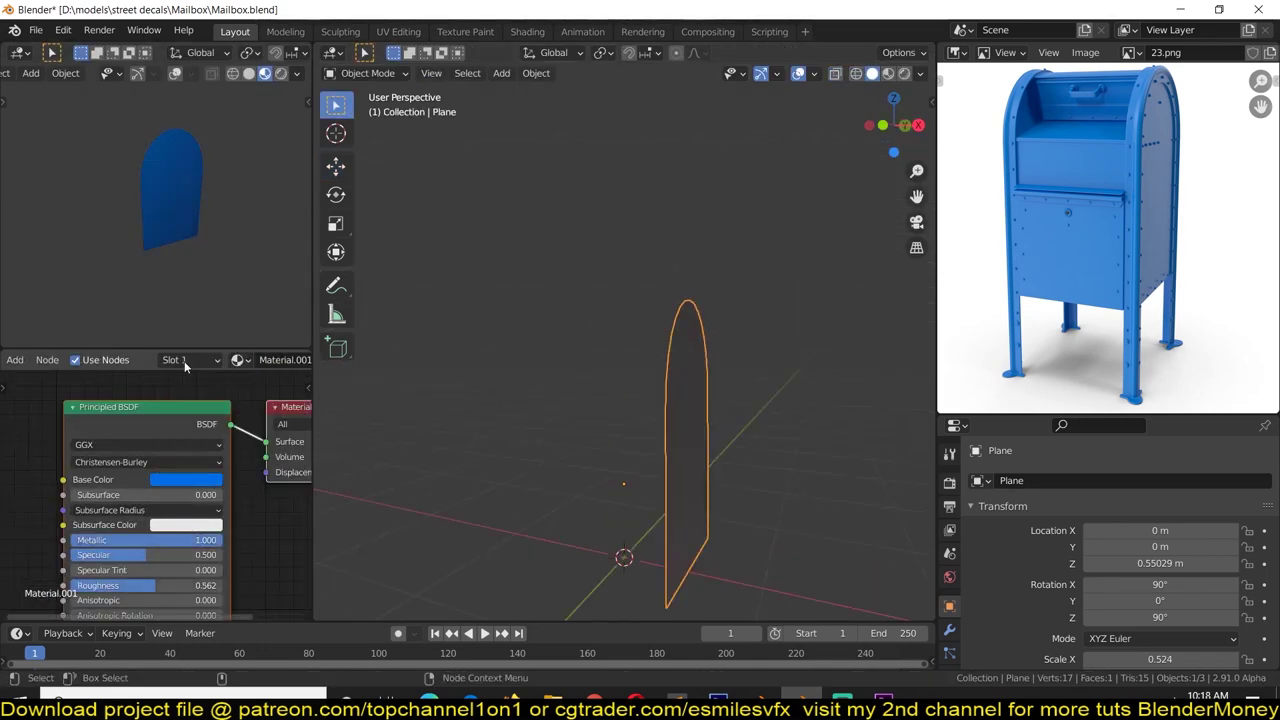
left_click(186, 479)
type("blue paint")
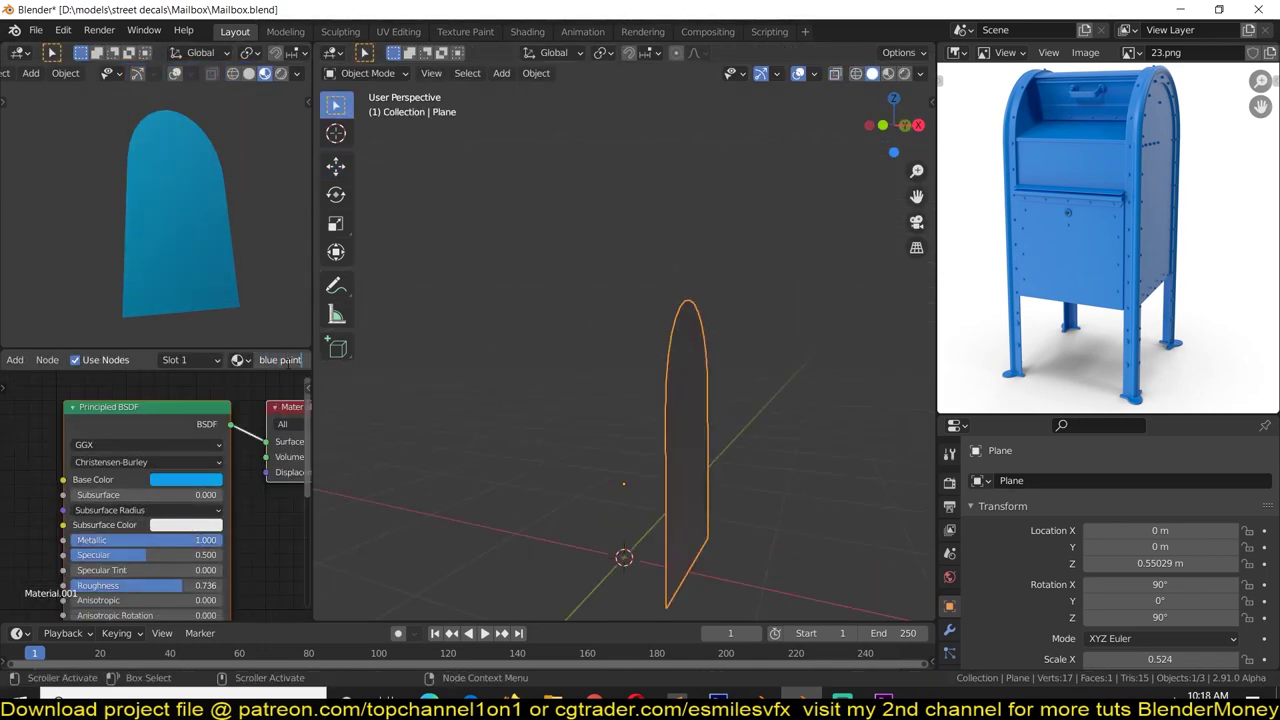
left_click(186, 479)
left_click(186, 292)
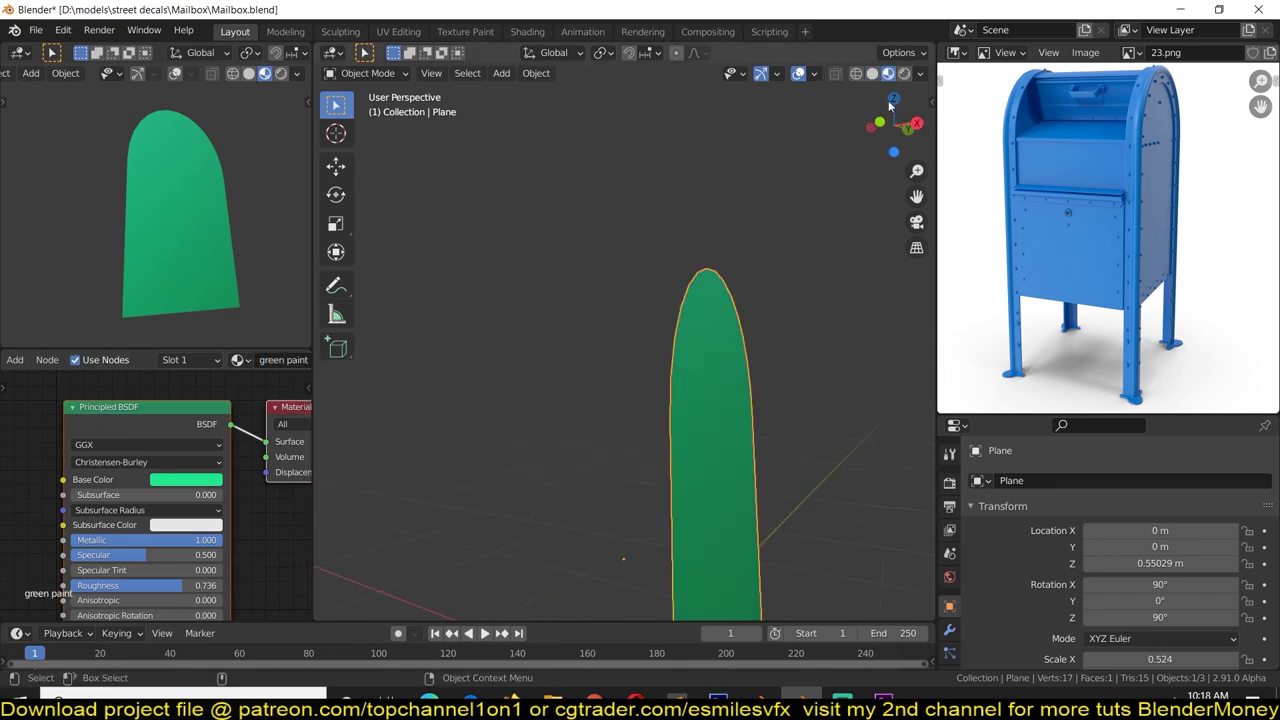
Step: Add a Mirror modifier to the arch, mirroring across the Y axis
left_click(949, 629)
left_click(1000, 480)
left_click(960, 294)
left_click(1162, 533)
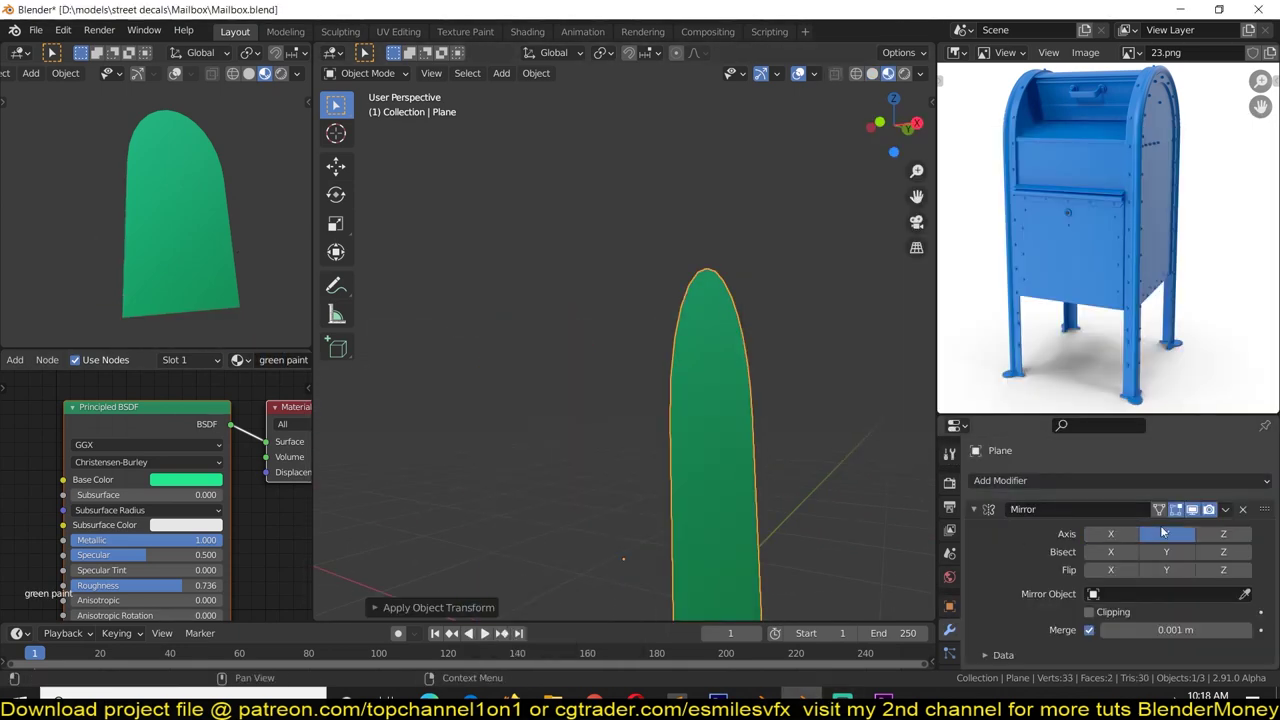
Step: Give the arch plane thickness and shade the panels smooth
left_click(1000, 480)
left_click(1012, 423)
mouse_move(820, 440)
middle_mouse_down()
mouse_move(770, 430)
mouse_move(748, 404)
mouse_move(432, 426)
middle_mouse_up()
right_click(748, 404)
left_click(748, 404)
Step: Add a Bevel modifier with a 0.007 m width to round the edges
left_click(1000, 480)
left_click(960, 175)
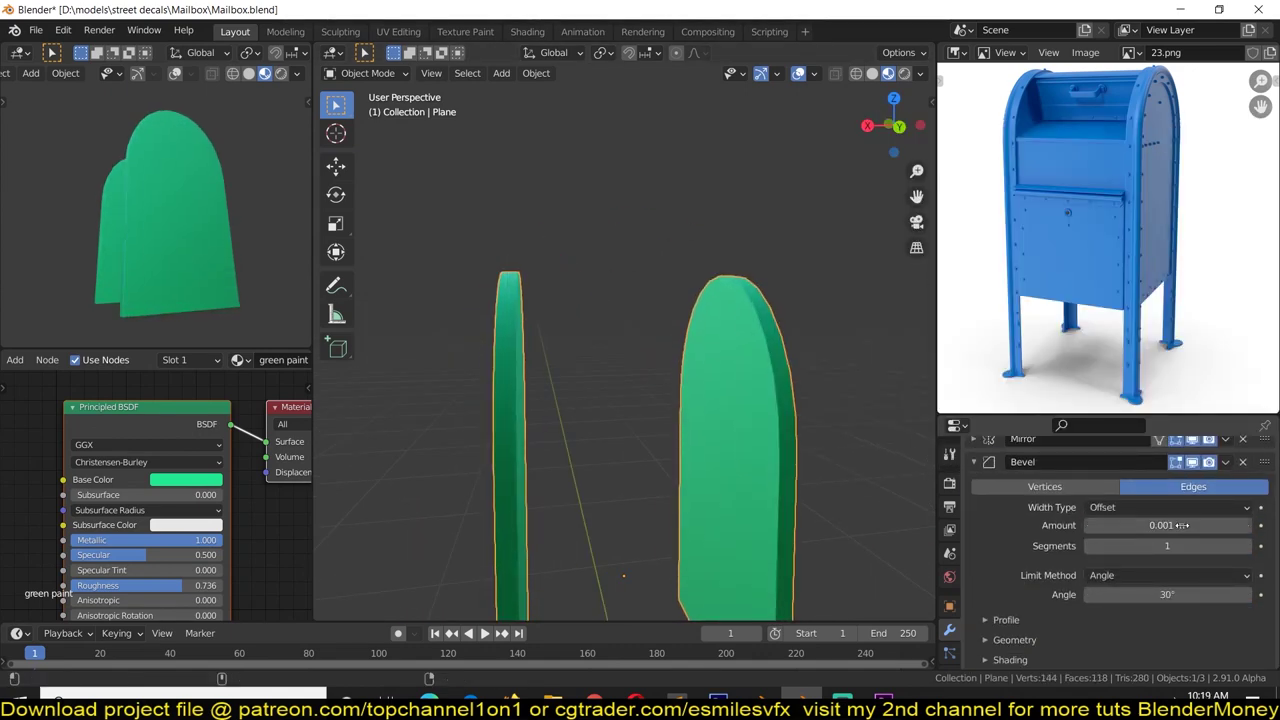
scroll(1180, 525, "down", 2)
key("z")
left_click(663, 383)
mouse_move(663, 383)
middle_mouse_down()
mouse_move(697, 207)
mouse_move(571, 326)
middle_mouse_up()
left_click(1000, 440, "ctrl")
Step: In Edit Mode, bevel the border edges of the panel's front face
key("Tab")
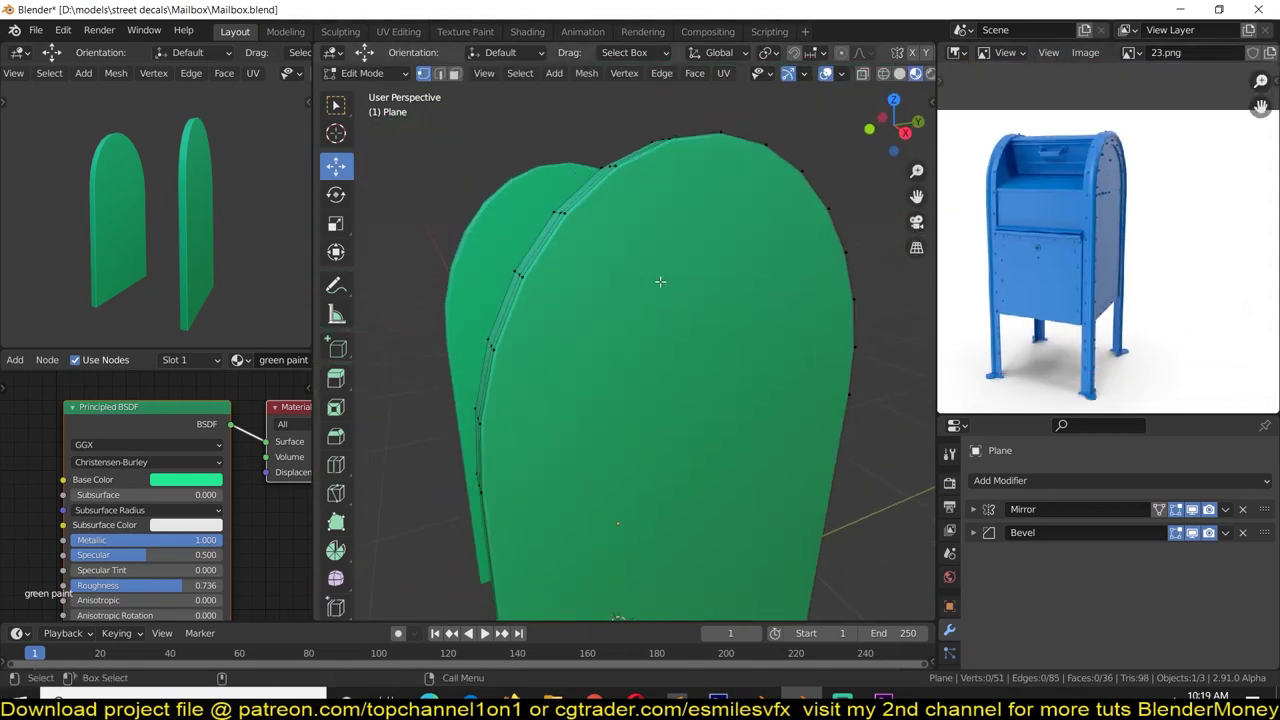
key("3")
left_click(700, 350)
key("2")
key("ctrl+b")
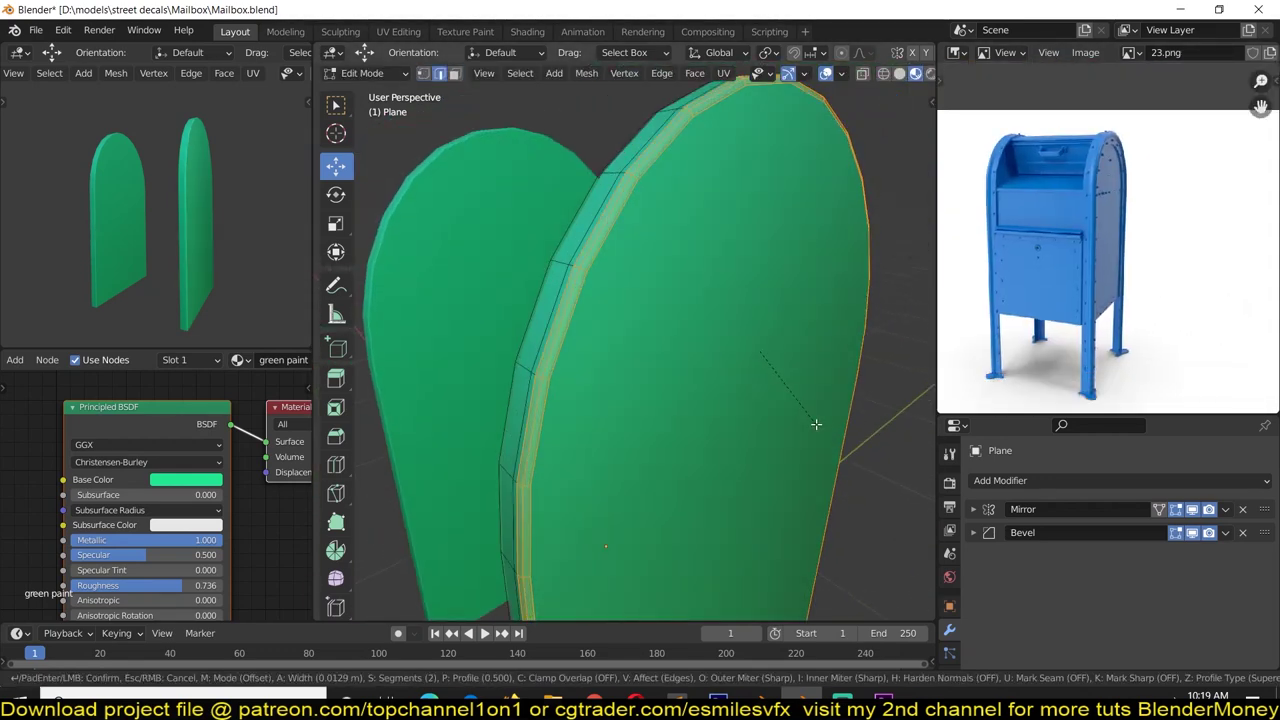
left_click(816, 424)
Step: Delete the bottom face of the panel
middle_click_drag(814, 423, 783, 303)
left_click(763, 371)
middle_click_drag(763, 371, 550, 472)
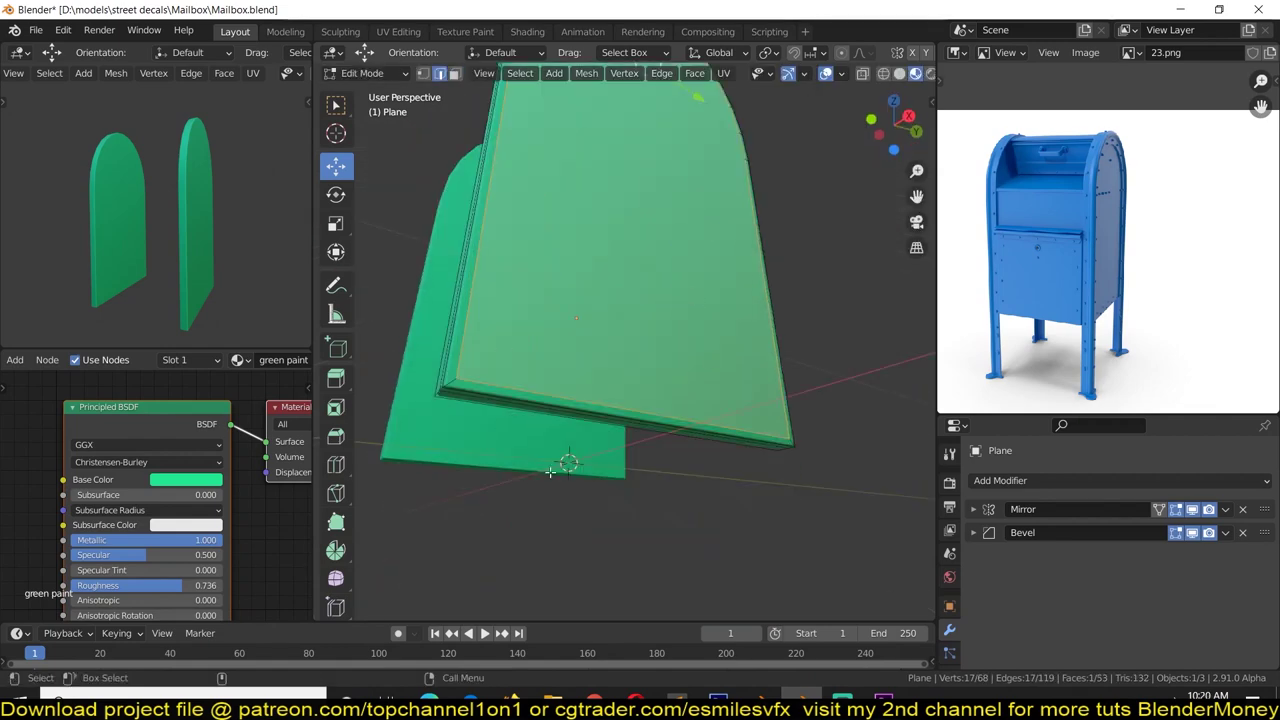
key("shift+z")
key("x")
left_click(553, 410)
Step: Scale the bottom edge vertically to flatten it into a straight line
left_click(577, 447)
type("0")
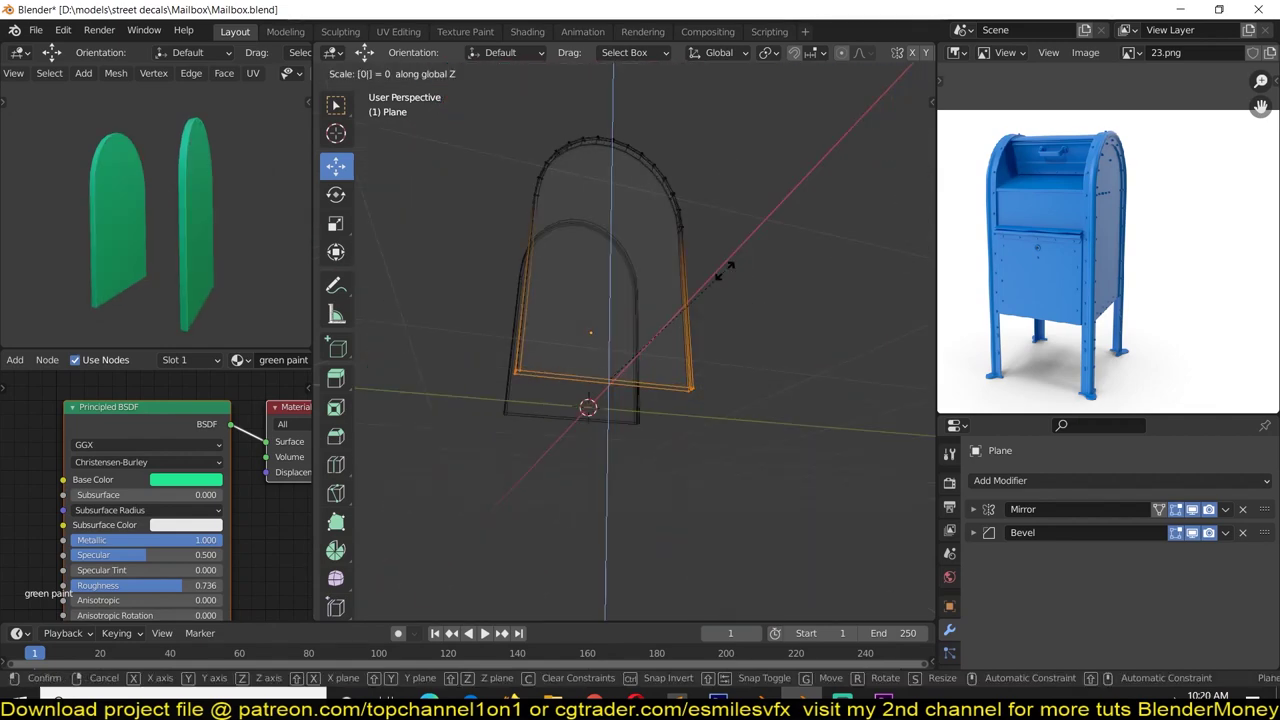
key("Tab")
key("shift+z")
middle_click_drag(689, 287, 760, 320)
left_click(949, 482)
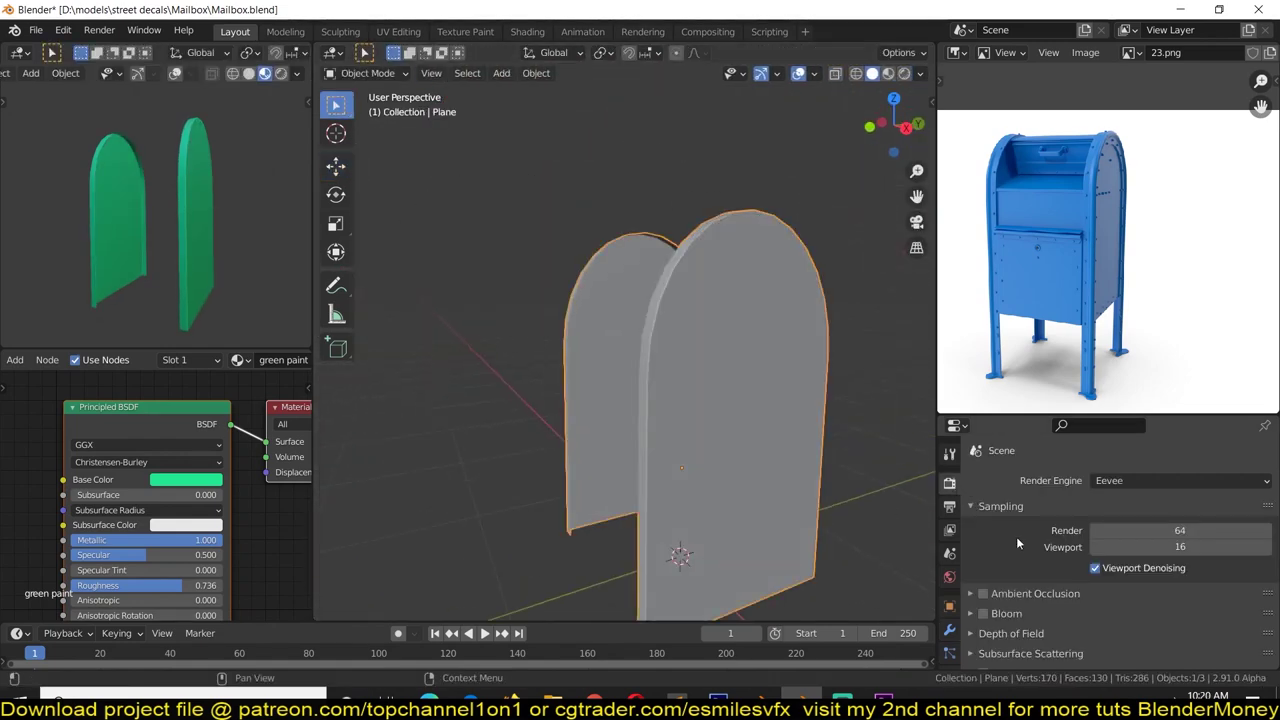
Step: Extrude the panel's border faces outward into a raised rim
key("Tab")
scroll(713, 418, "up", 3)
left_click(700, 400)
mouse_move(700, 400)
middle_mouse_down()
mouse_move(660, 480)
mouse_move(580, 349)
mouse_move(686, 386)
middle_mouse_up()
key("e")
left_click(680, 517)
key("alt+a")
Step: Add a loop cut along the rim and shrink/fatten it to set the bulge
key("Tab")
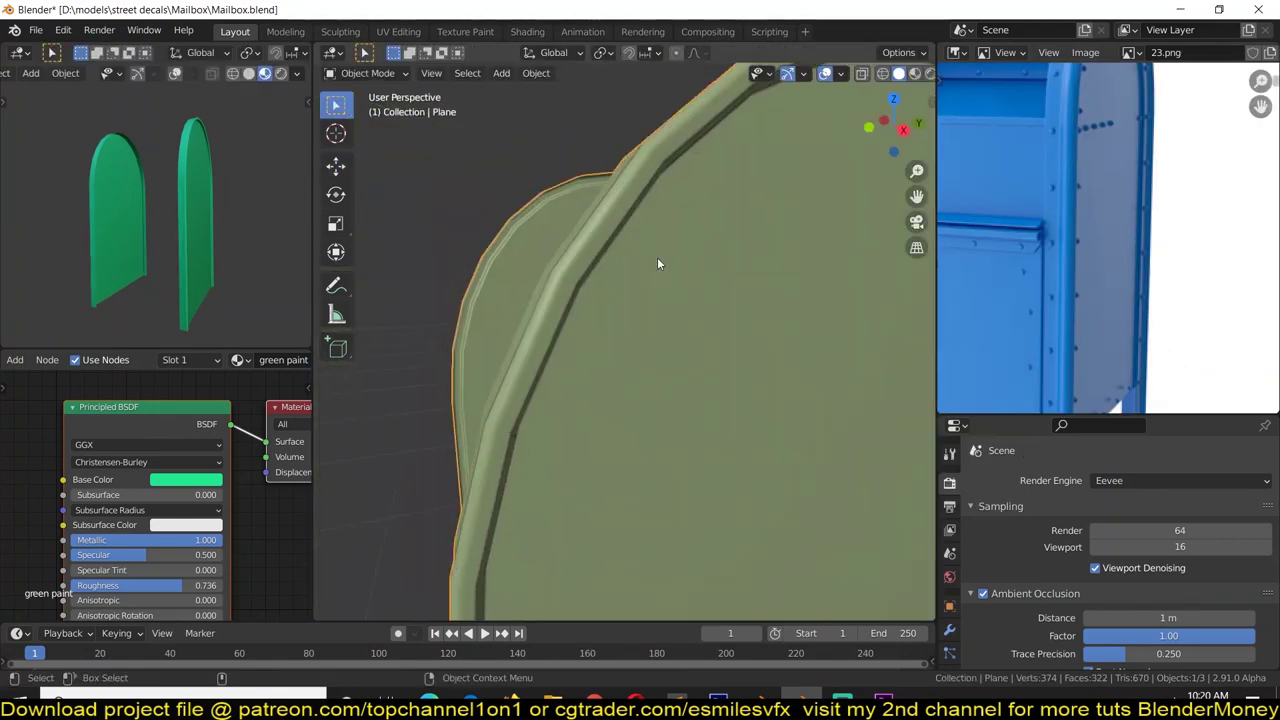
key("Tab")
mouse_move(657, 264)
middle_mouse_down()
mouse_move(849, 386)
mouse_move(880, 437)
middle_mouse_up()
key("ctrl+r")
left_click(805, 285)
key("alt+s")
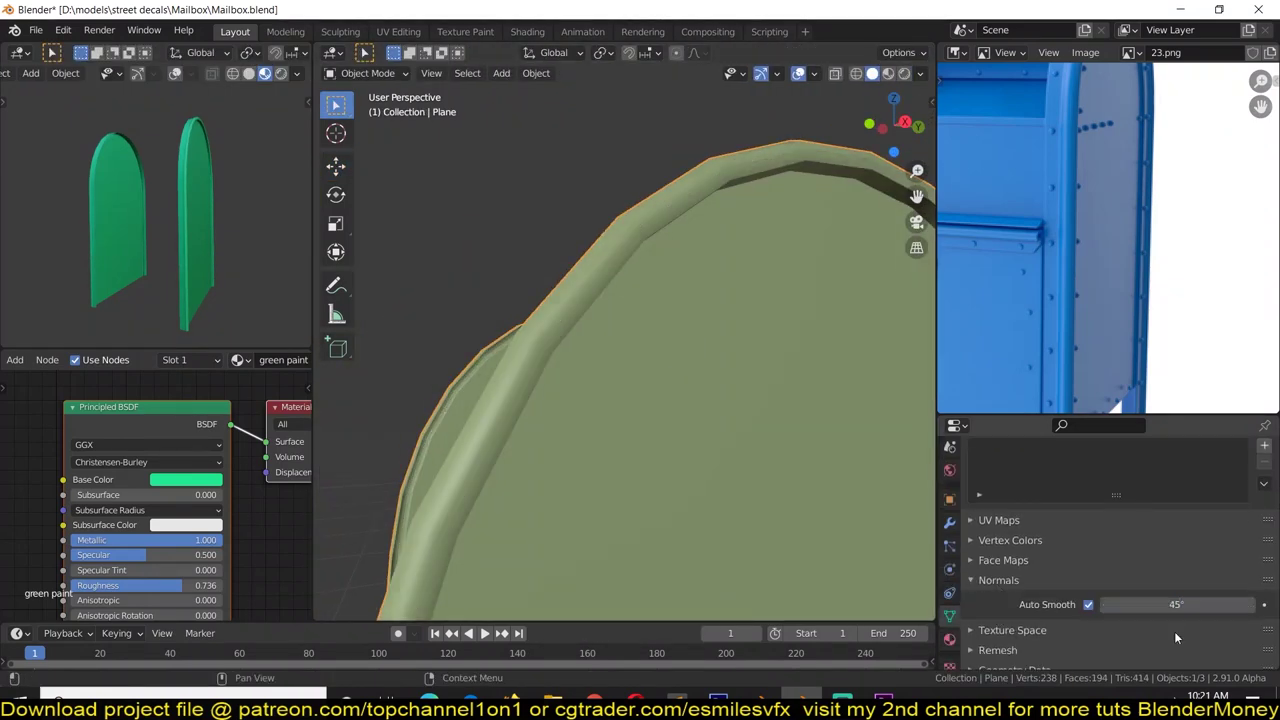
Step: Scale the centre face slightly down against the rim and add a Solidify modifier
key("Tab")
scroll(1100, 240, "down", 3)
middle_click_drag(700, 350, 760, 300)
key("s")
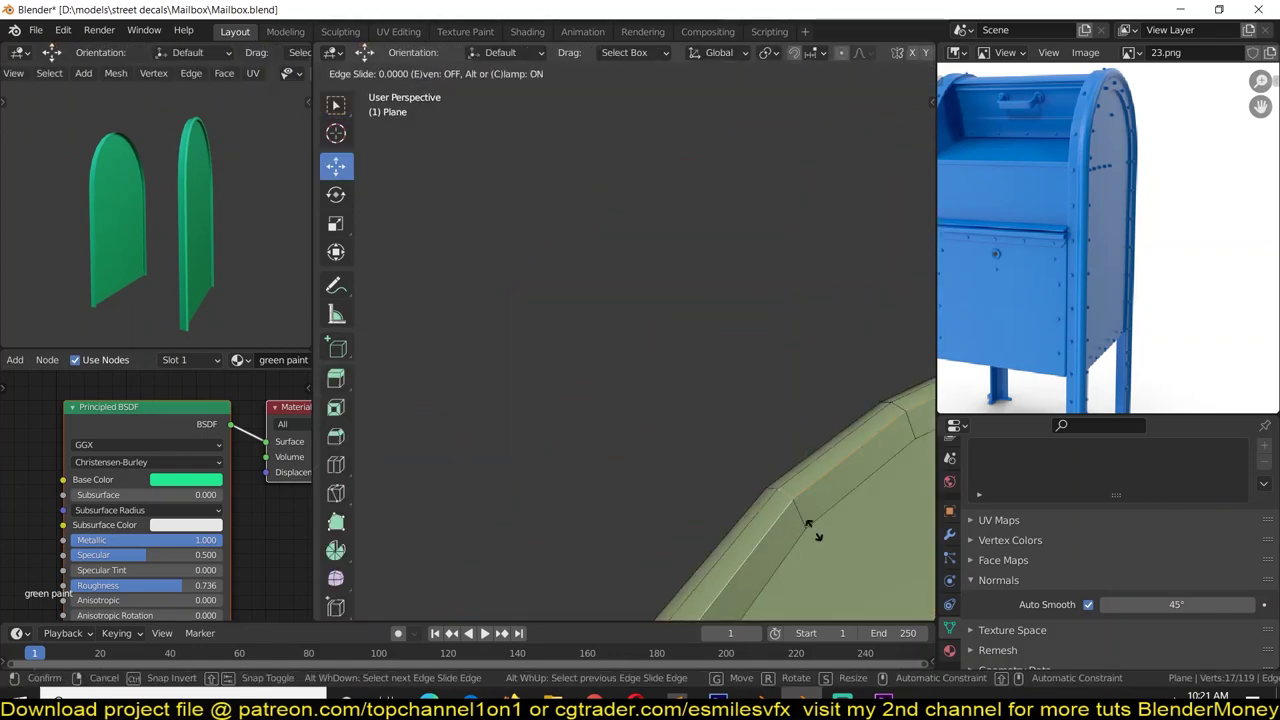
left_click(606, 362)
middle_click_drag(606, 362, 557, 360)
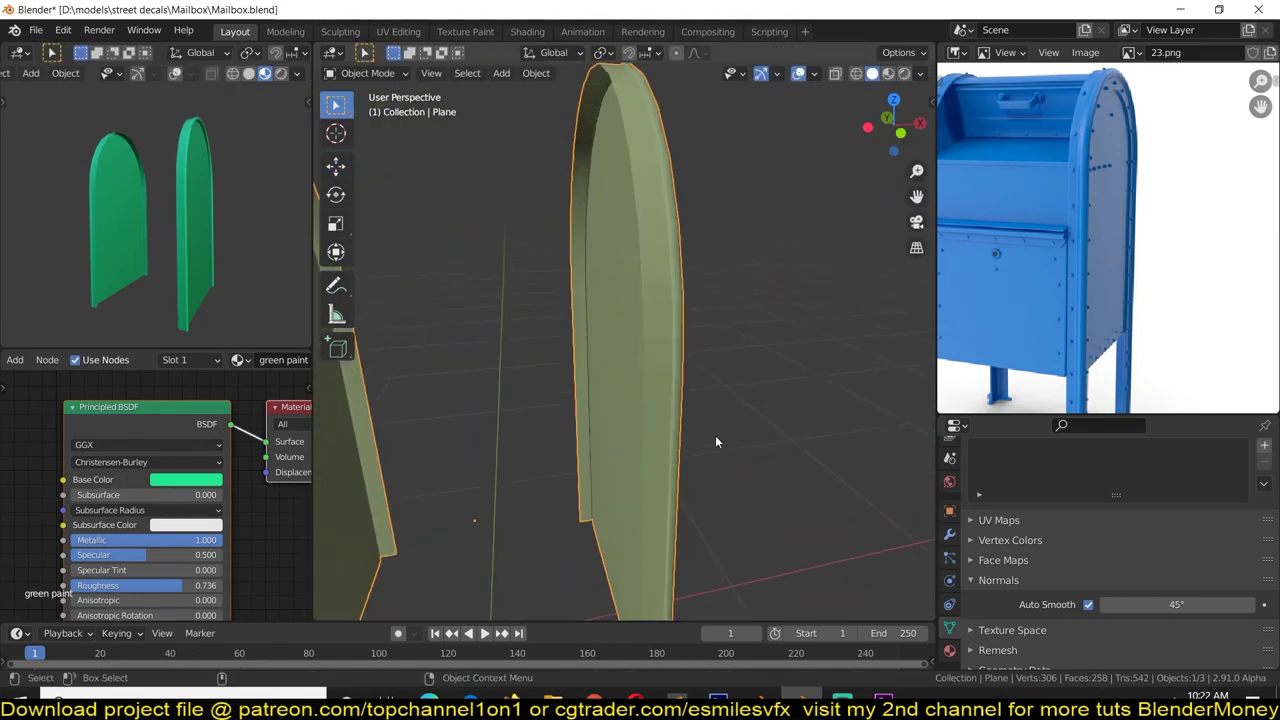
left_click(950, 409)
Step: Apply the arched panel's transforms
key("ctrl+a")
left_click(652, 387)
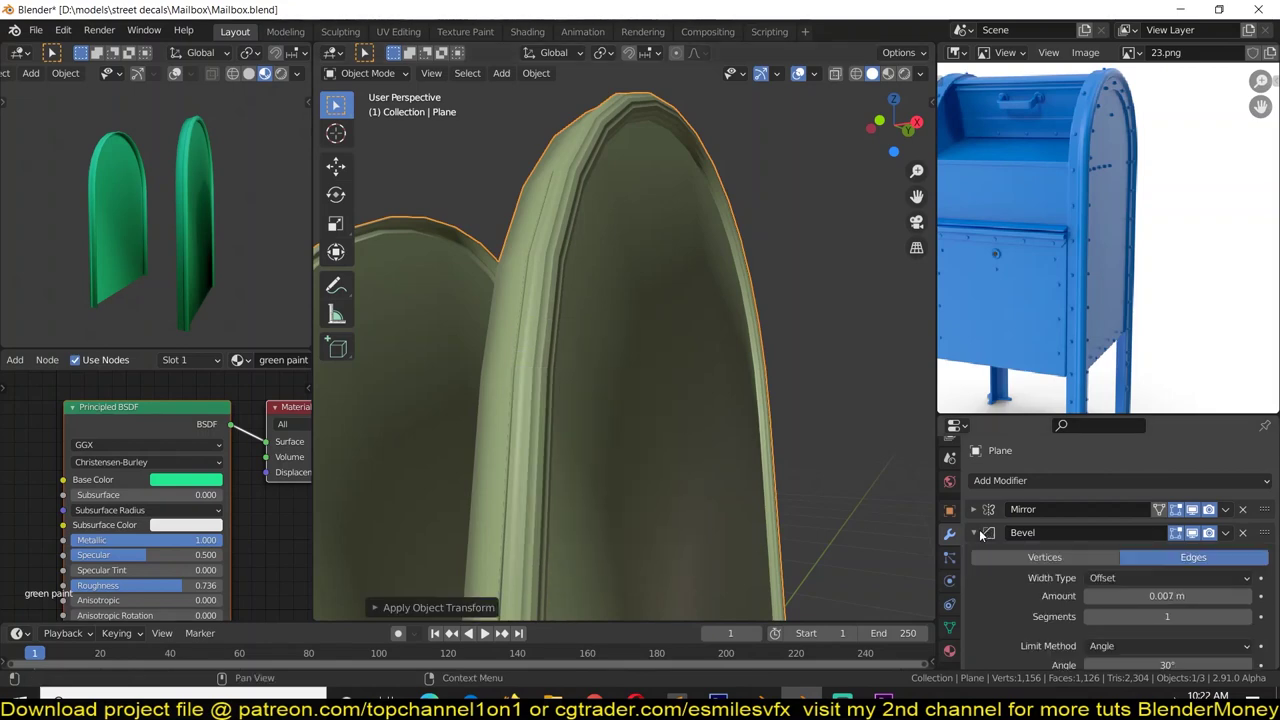
middle_click_drag(425, 390, 841, 413)
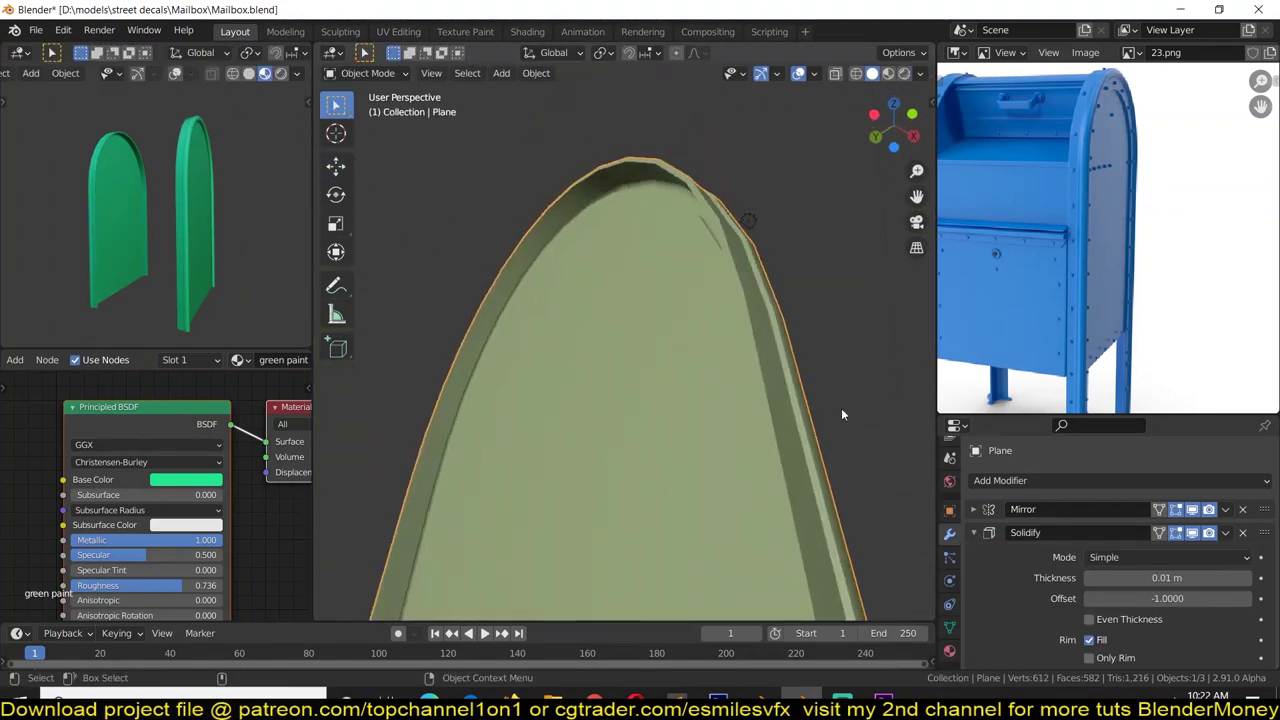
Step: Save Mailbox.blend and extend the arch edge across to the mirrored side
key("Tab")
scroll(675, 510, "down", 5)
middle_click_drag(675, 510, 684, 403)
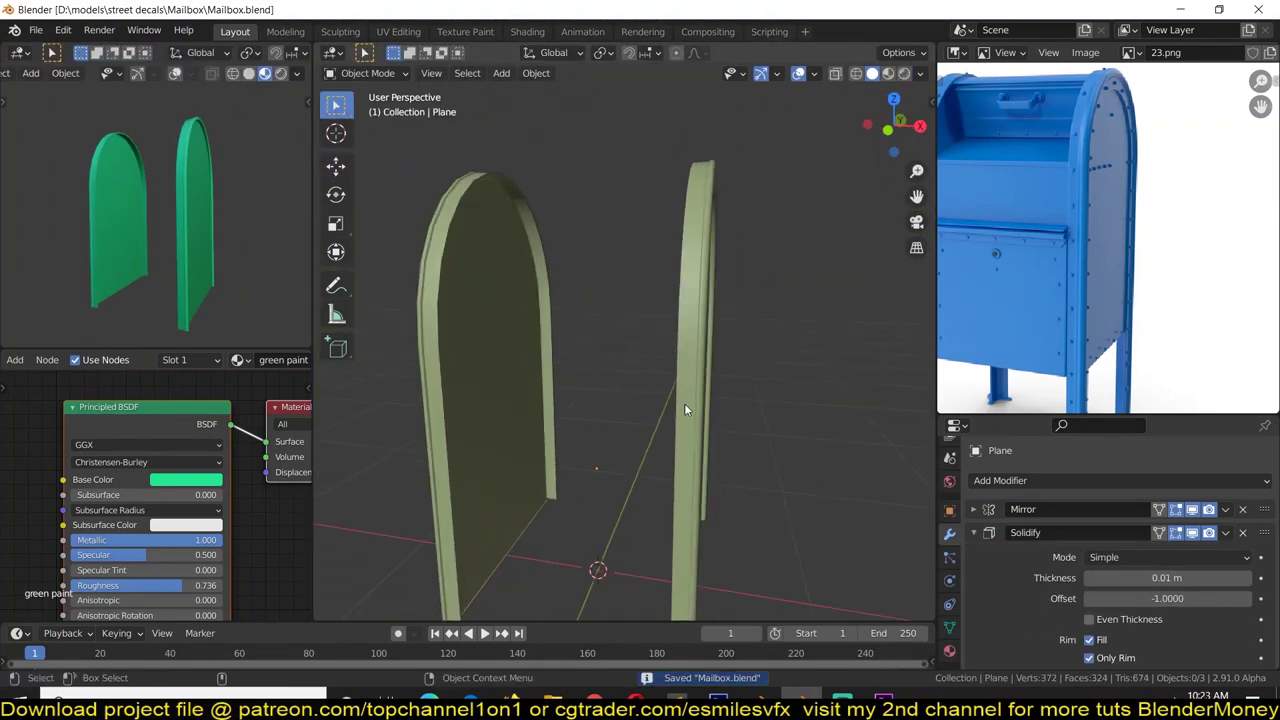
key("ctrl+s")
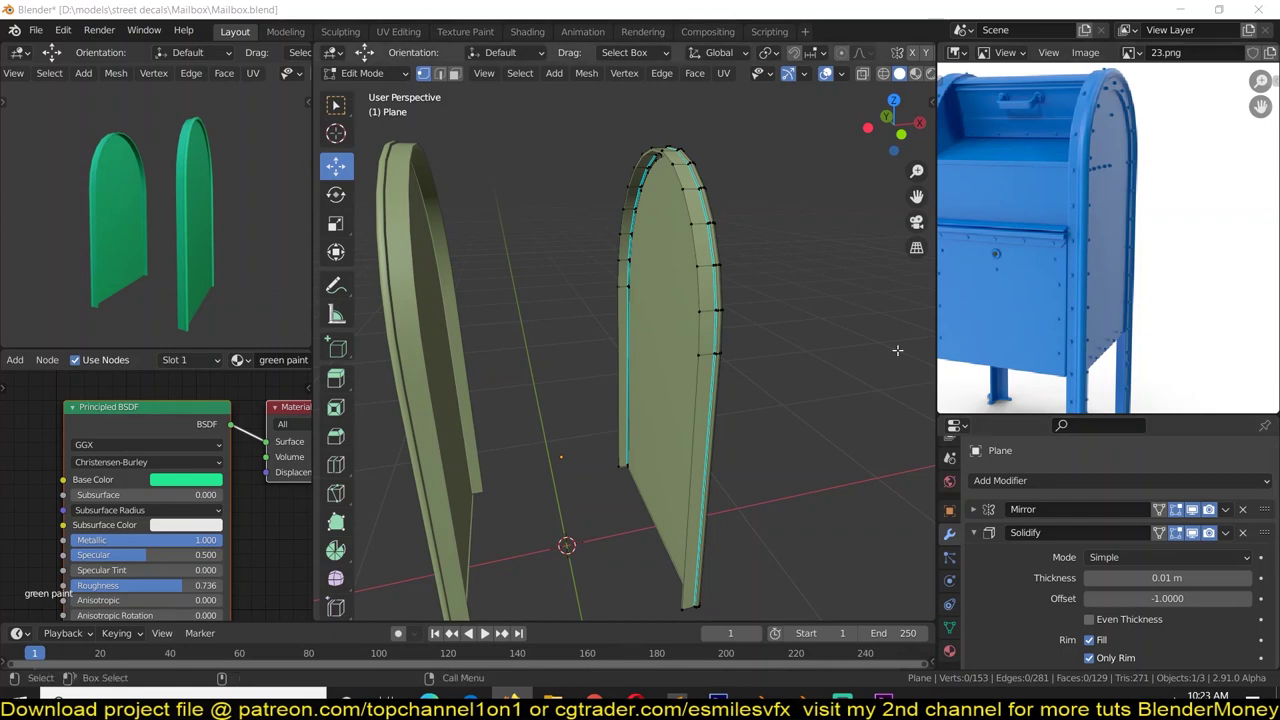
scroll(761, 300, "up", 4)
scroll(830, 254, "down", 1)
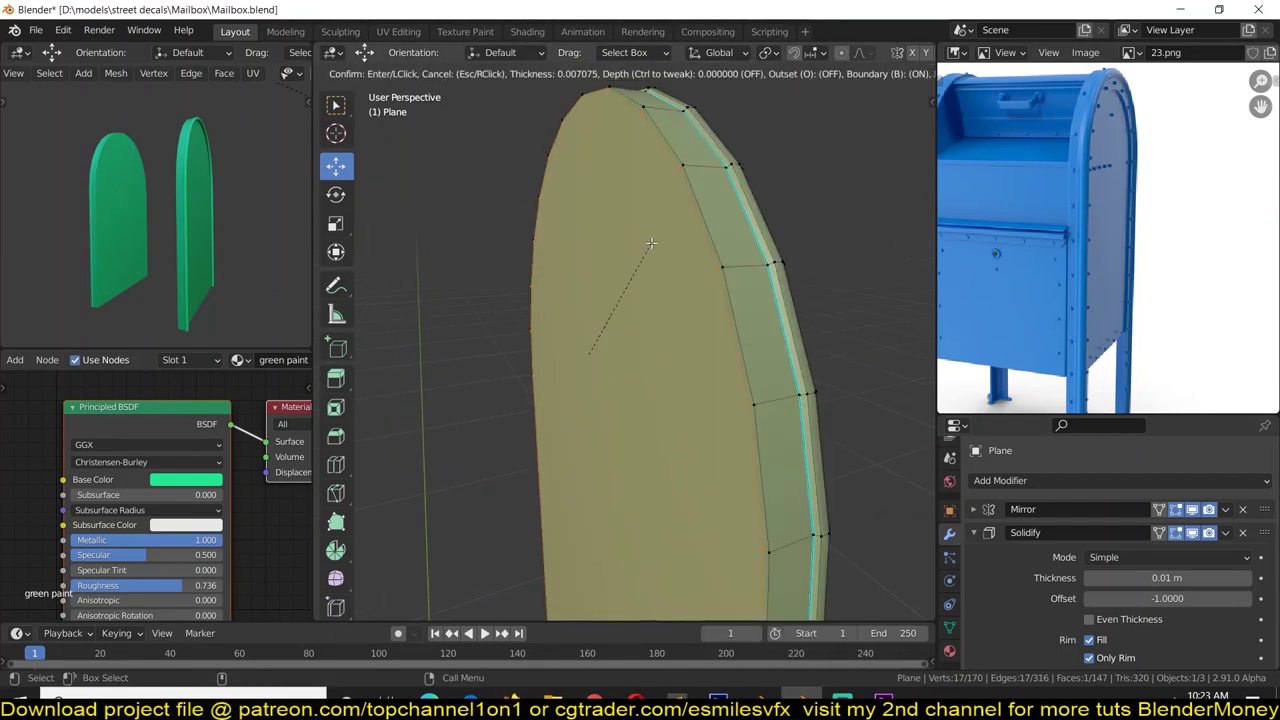
key("Escape")
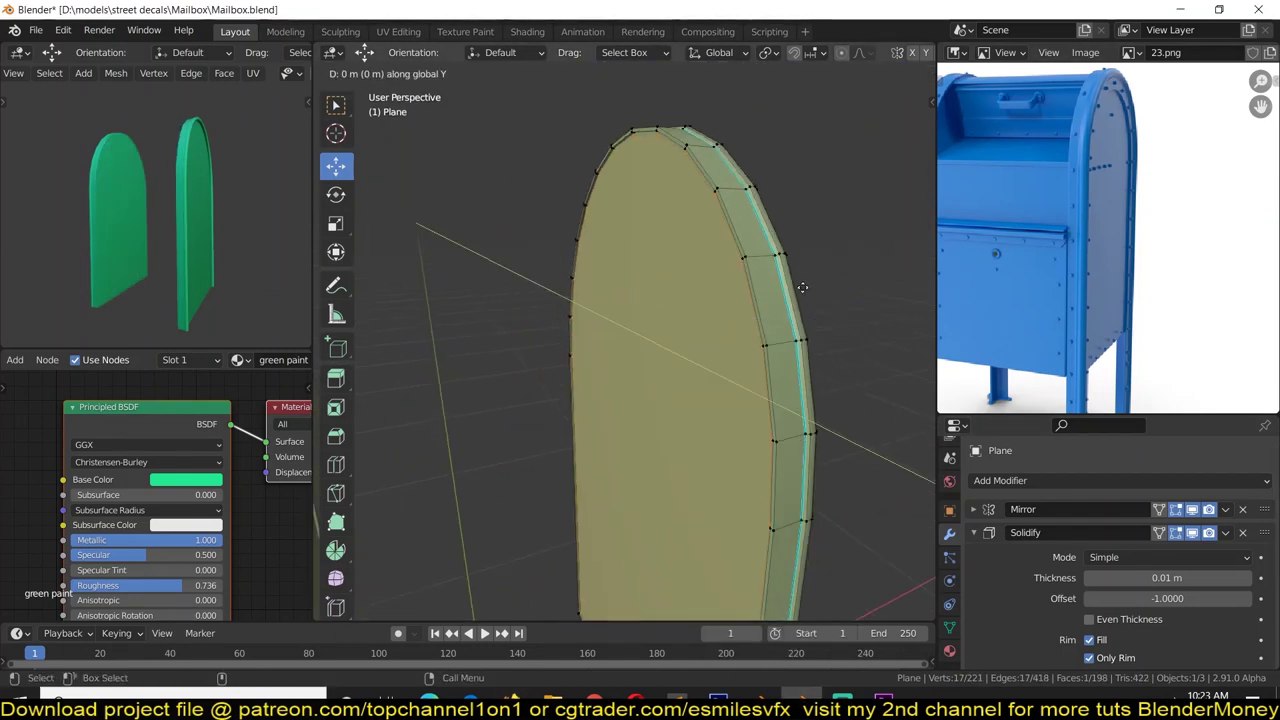
middle_click_drag(747, 165, 556, 343)
scroll(556, 343, "down", 3)
Step: Delete the selected front faces and select the faces for the slot opening
key("x")
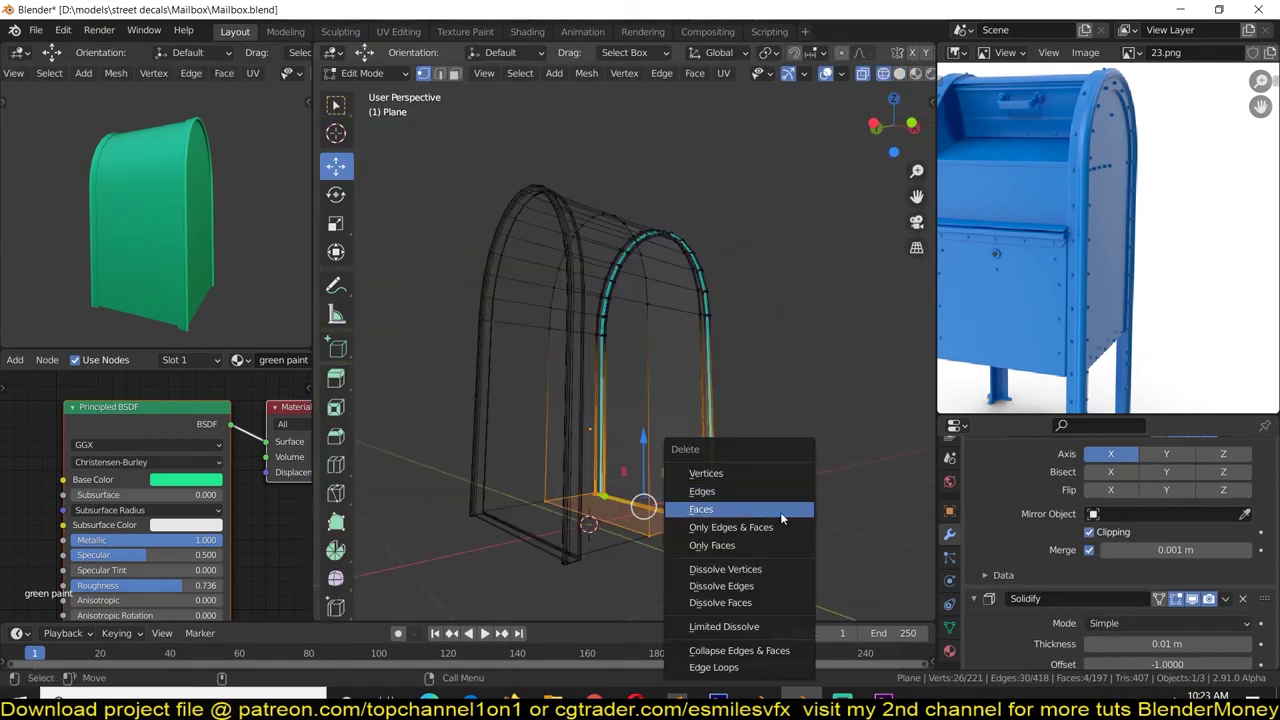
left_click(780, 503)
key("KP_1")
key("3")
left_click(643, 486)
mouse_move(624, 356)
middle_mouse_down()
mouse_move(643, 486)
mouse_move(660, 420)
mouse_move(688, 399)
mouse_move(618, 386)
middle_mouse_up()
left_click(660, 420, "shift")
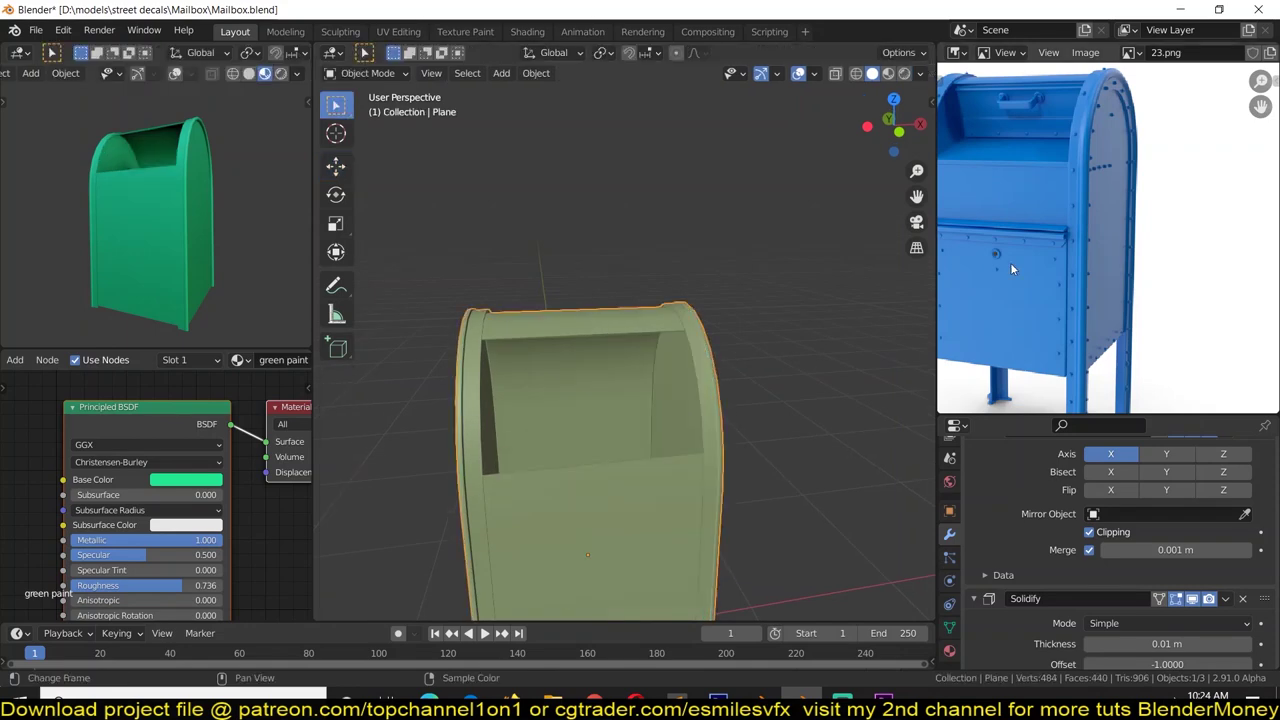
Step: Add an edge loop across the body, slide it into place, and return to Object Mode
key("ctrl+r")
left_click(707, 455)
mouse_move(658, 427)
middle_mouse_down()
mouse_move(102, 275)
mouse_move(554, 322)
middle_mouse_up()
scroll(554, 322, "up", 3)
mouse_move(430, 324)
middle_mouse_down()
mouse_move(671, 271)
mouse_move(599, 366)
mouse_move(640, 330)
mouse_move(768, 307)
mouse_move(737, 394)
mouse_move(795, 492)
middle_mouse_up()
scroll(671, 271, "down", 3)
key("Tab")
key("Tab")
key("Tab")
Step: Save, then move the extruded slot face into place from the right-side view
middle_click_drag(679, 488, 657, 455)
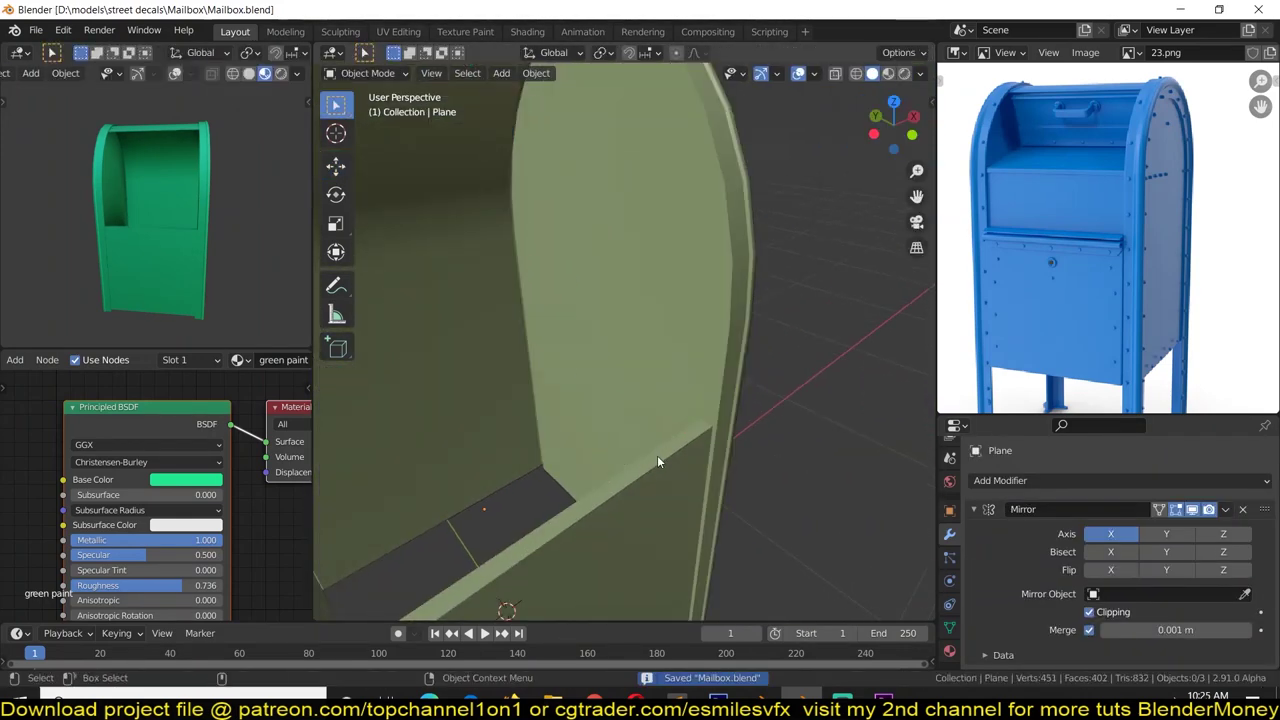
key("ctrl+s")
scroll(1093, 229, "up", 2)
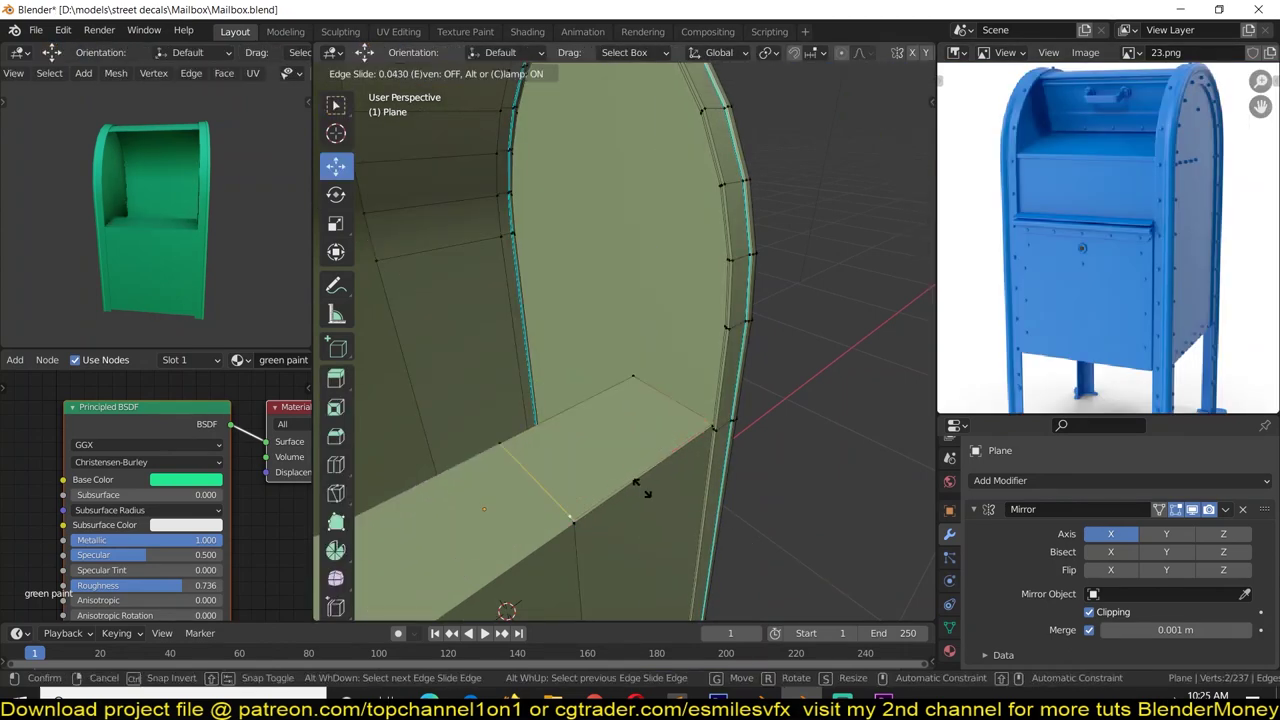
left_click(640, 488)
mouse_move(640, 488)
middle_mouse_down()
mouse_move(528, 585)
mouse_move(600, 400)
mouse_move(743, 370)
middle_mouse_up()
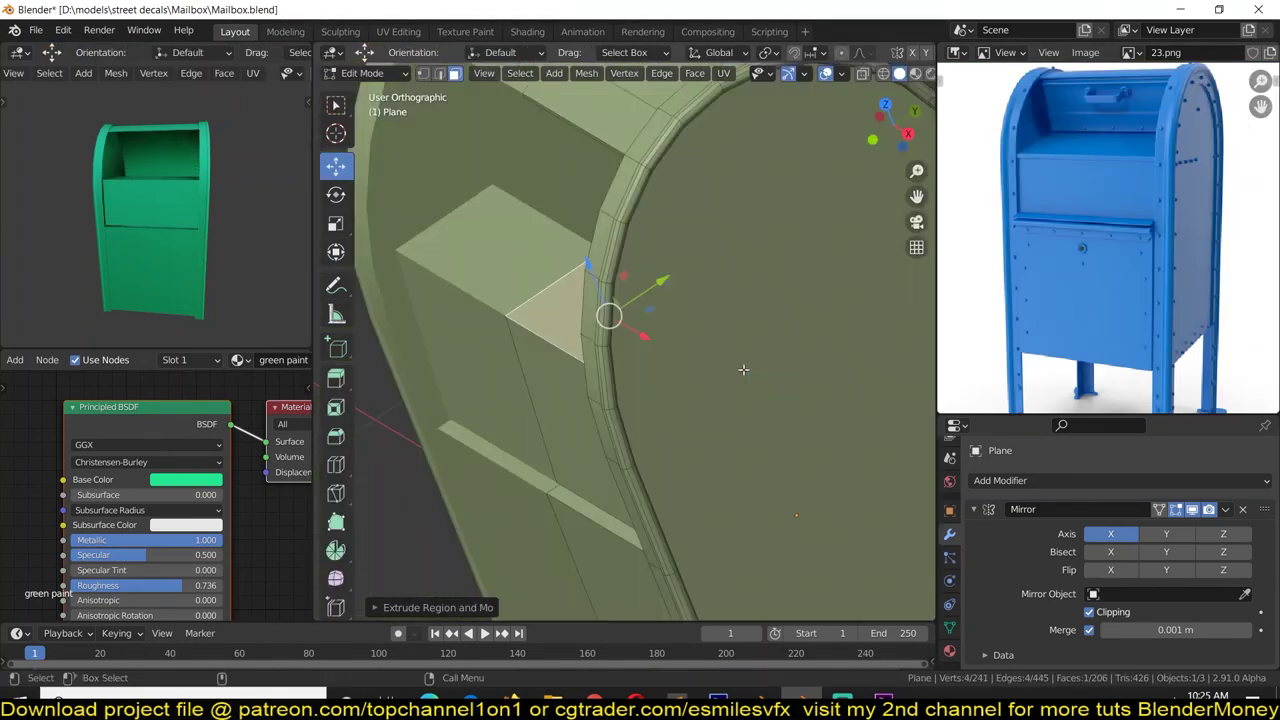
key("KP_3")
key("g")
left_click(580, 387)
right_click(647, 385)
mouse_move(647, 385)
middle_mouse_down()
mouse_move(686, 426)
mouse_move(694, 380)
mouse_move(641, 249)
mouse_move(654, 363)
mouse_move(600, 380)
mouse_move(702, 390)
mouse_move(559, 508)
middle_mouse_up()
Step: Save again, then hide the large arched side face to see inside
key("3")
key("Tab")
key("ctrl+s")
mouse_move(540, 413)
middle_mouse_down()
mouse_move(581, 376)
mouse_move(740, 478)
mouse_move(763, 360)
mouse_move(740, 375)
mouse_move(608, 308)
mouse_move(686, 337)
mouse_move(706, 294)
mouse_move(774, 323)
mouse_move(694, 269)
mouse_move(626, 383)
mouse_move(763, 386)
mouse_move(836, 418)
mouse_move(730, 440)
mouse_move(695, 483)
middle_mouse_up()
key("Tab")
left_click(720, 367)
key("h")
key("alt+a")
Step: Select the strip's bottom edge loop, move it, and bevel it into a lip
key("2")
left_click(730, 440, "alt")
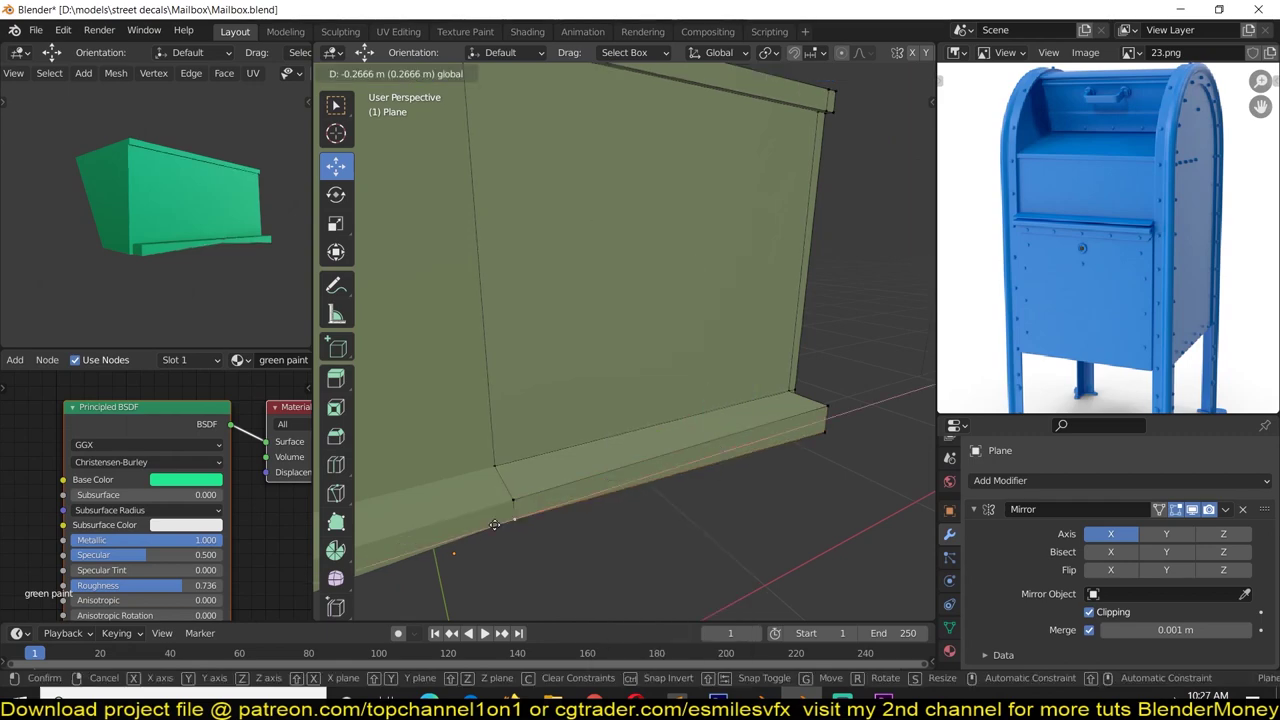
left_click(494, 524)
middle_click_drag(494, 524, 712, 328)
middle_click_drag(589, 179, 740, 450)
key("ctrl+b")
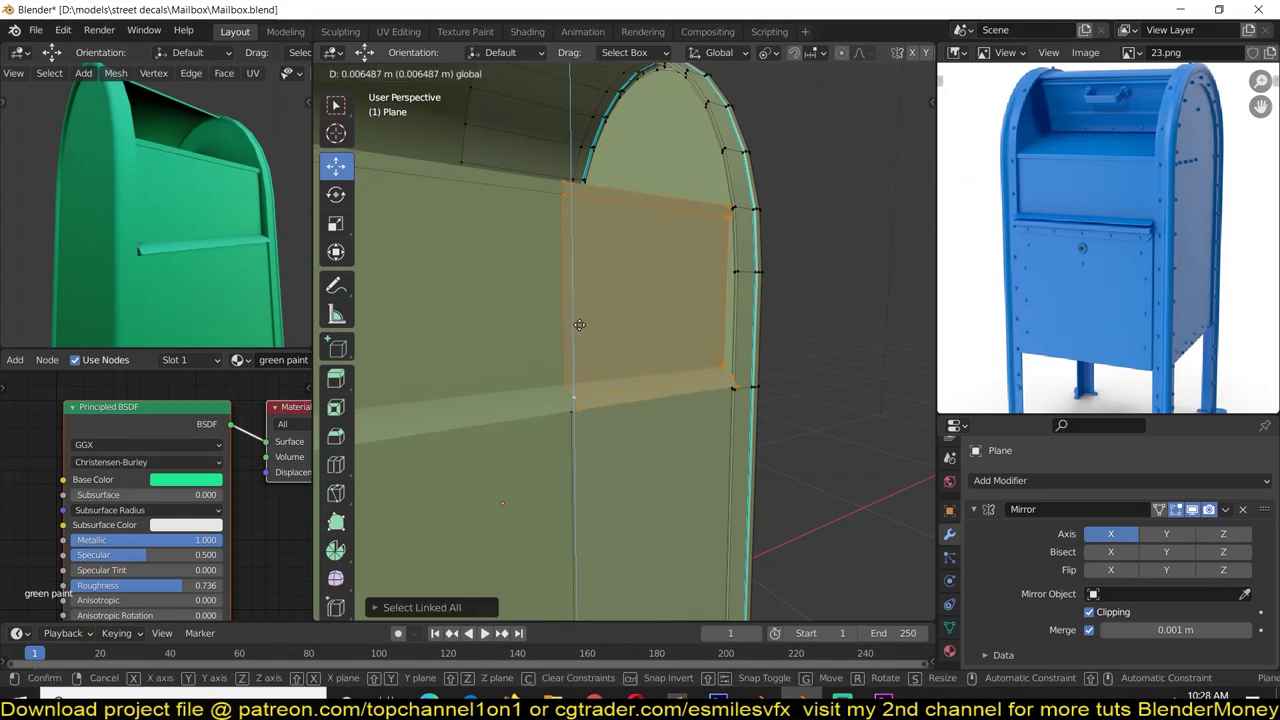
Step: Position the hood piece, then isolate the small wedge and stretch it into a long strip
left_click(579, 324)
mouse_move(579, 324)
middle_mouse_down()
mouse_move(699, 440)
mouse_move(847, 411)
middle_mouse_up()
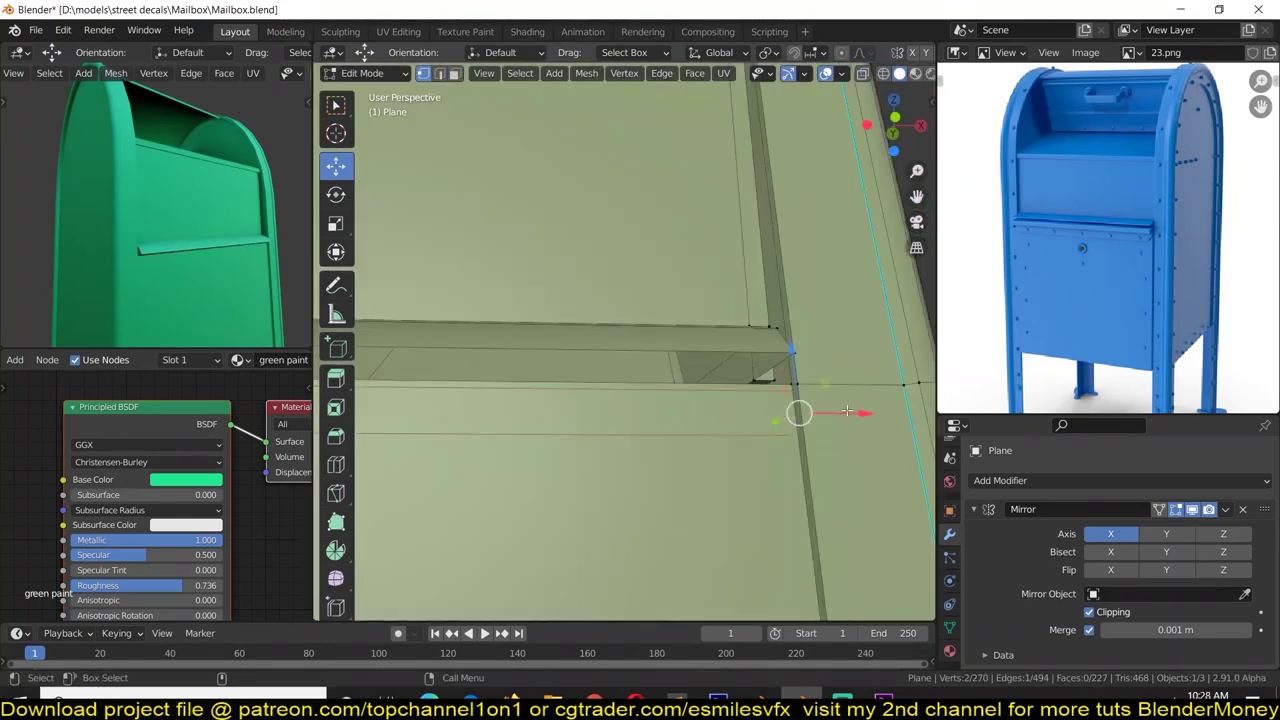
left_click(828, 424)
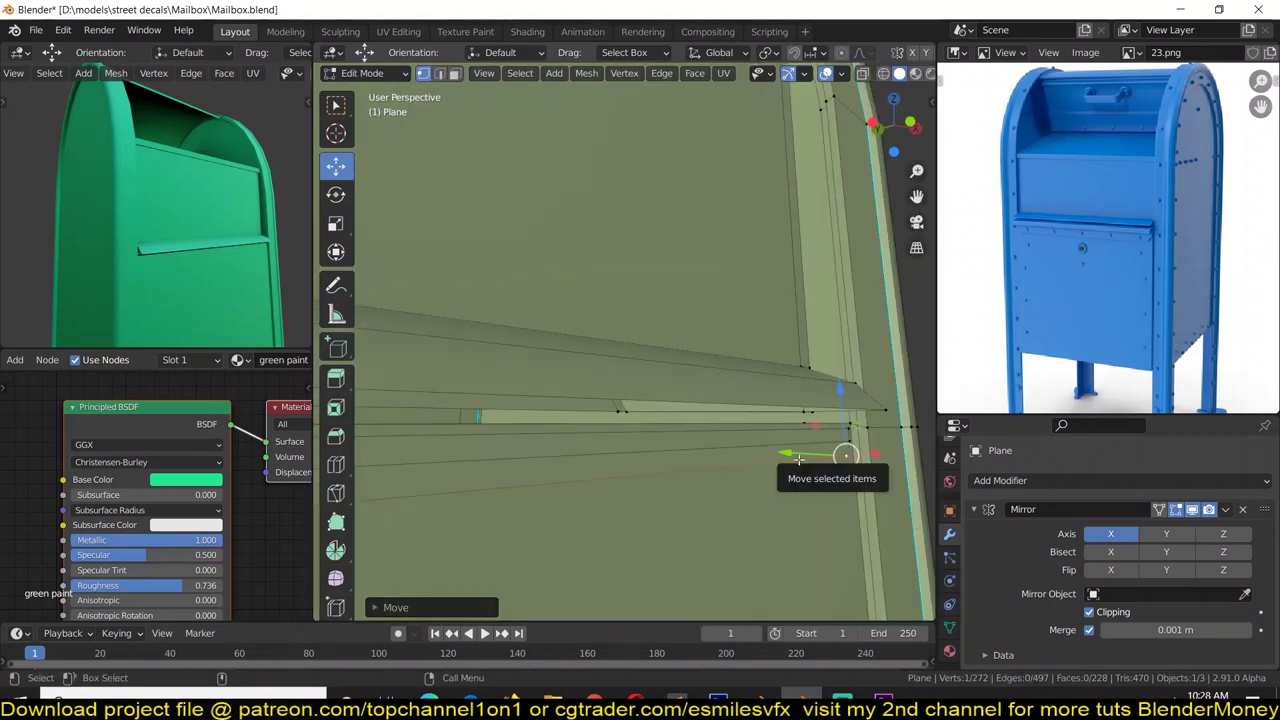
key("shift+h")
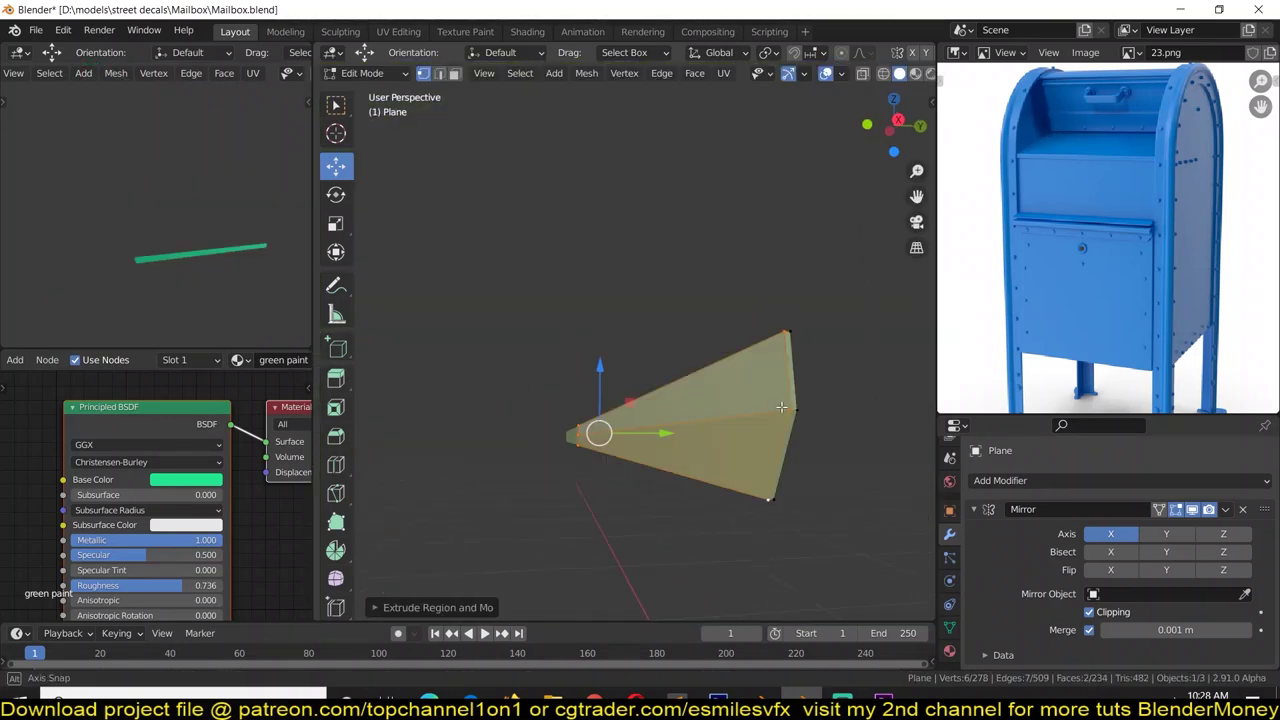
left_click(782, 407)
key("2")
left_click(797, 402, "alt")
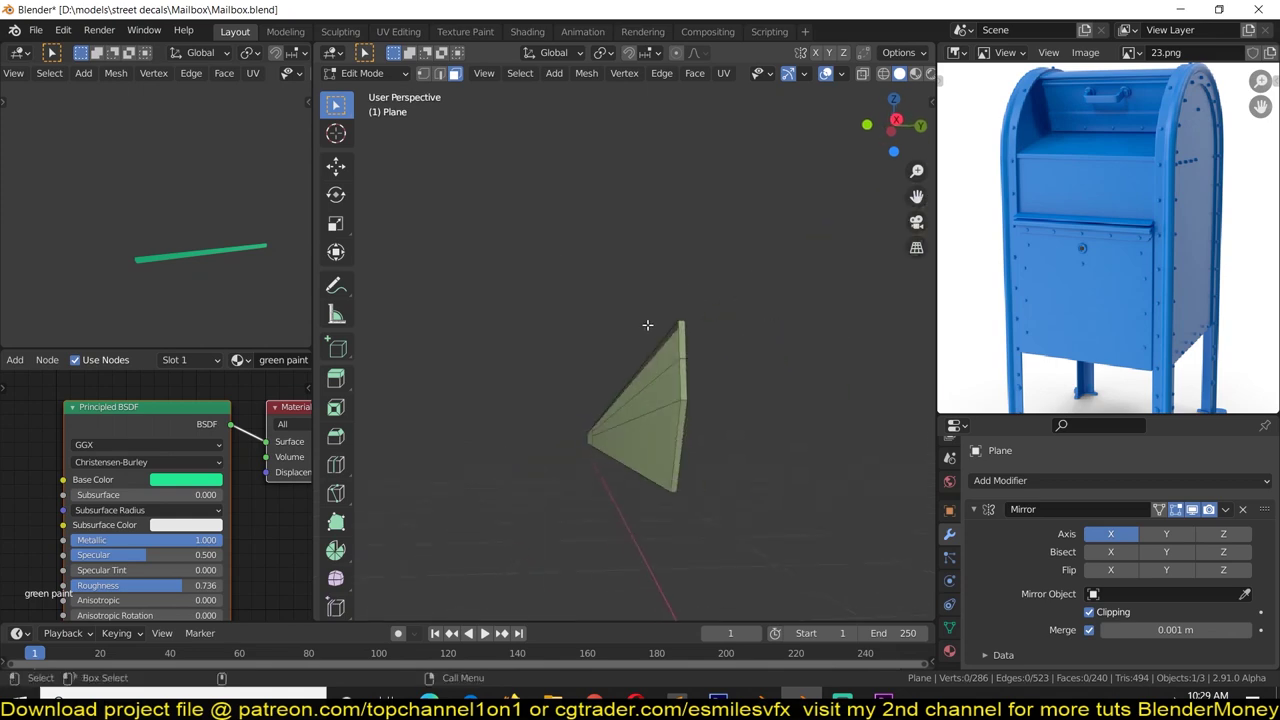
middle_click_drag(645, 310, 785, 440)
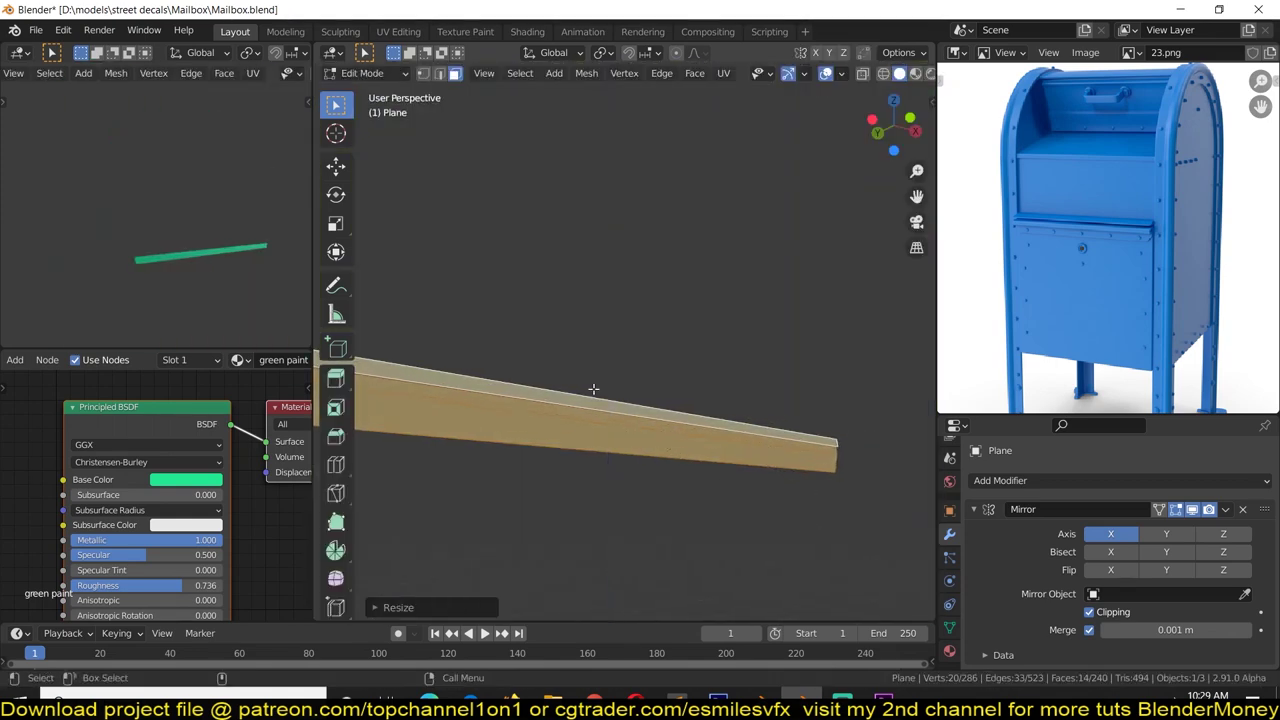
middle_click_drag(593, 388, 574, 407)
Step: Unhide the mailbox and move the whole connected strip against the top opening
key("alt+h")
key("shift+space")
key("g")
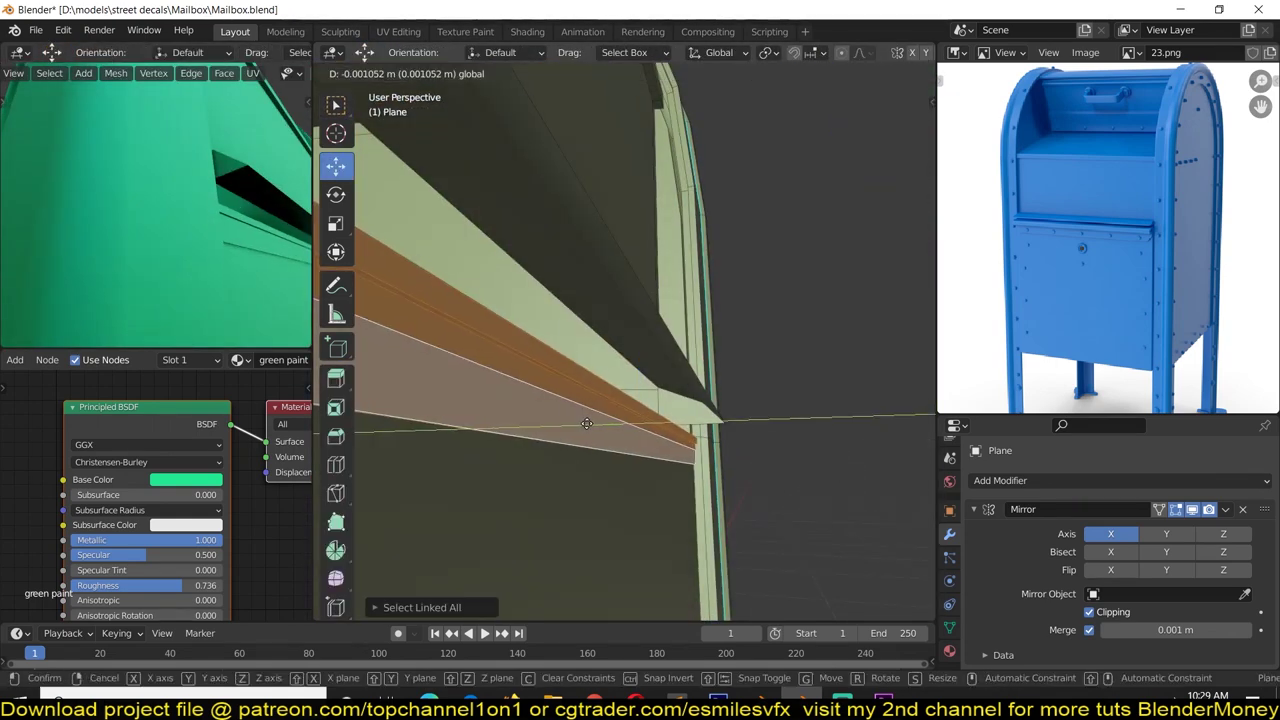
left_click(587, 423)
key("Tab")
middle_click_drag(724, 324, 592, 275)
Step: Save, then duplicate the upper face and tilt the copy about 96° on X
key("ctrl+s")
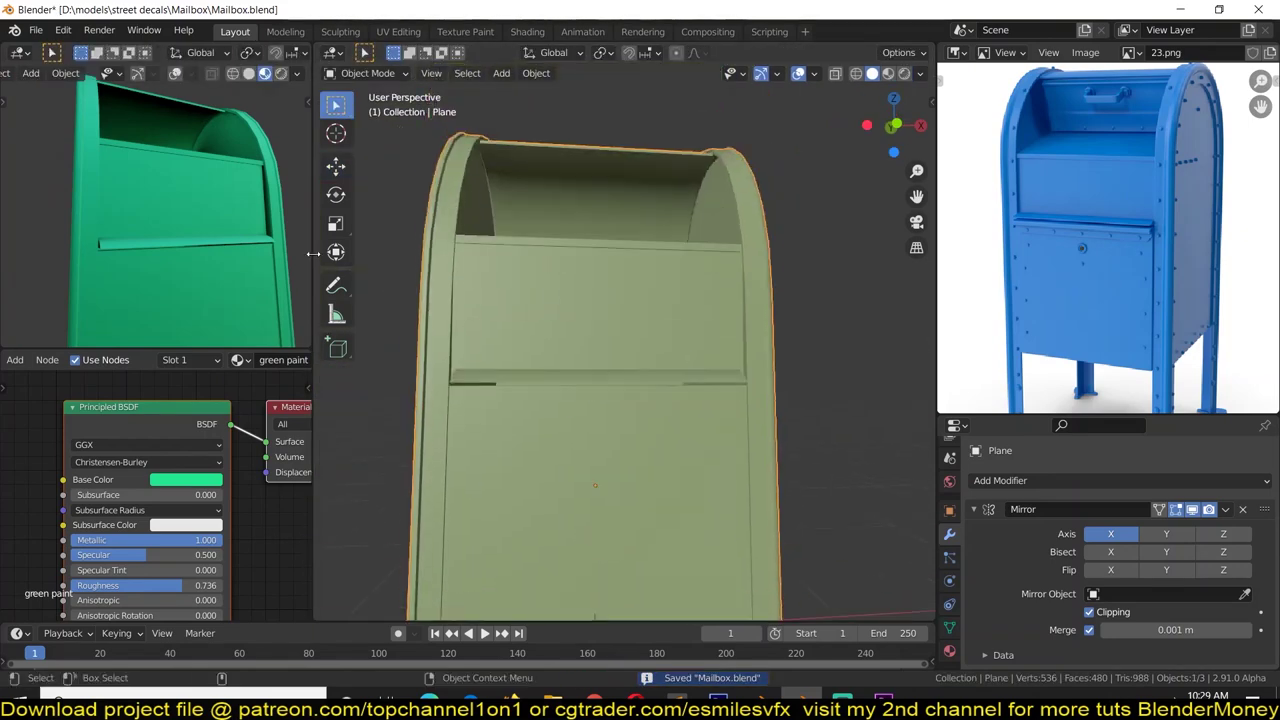
middle_click_drag(821, 335, 812, 260)
key("Tab")
left_click(680, 274)
key("shift+d")
key("r")
key("x")
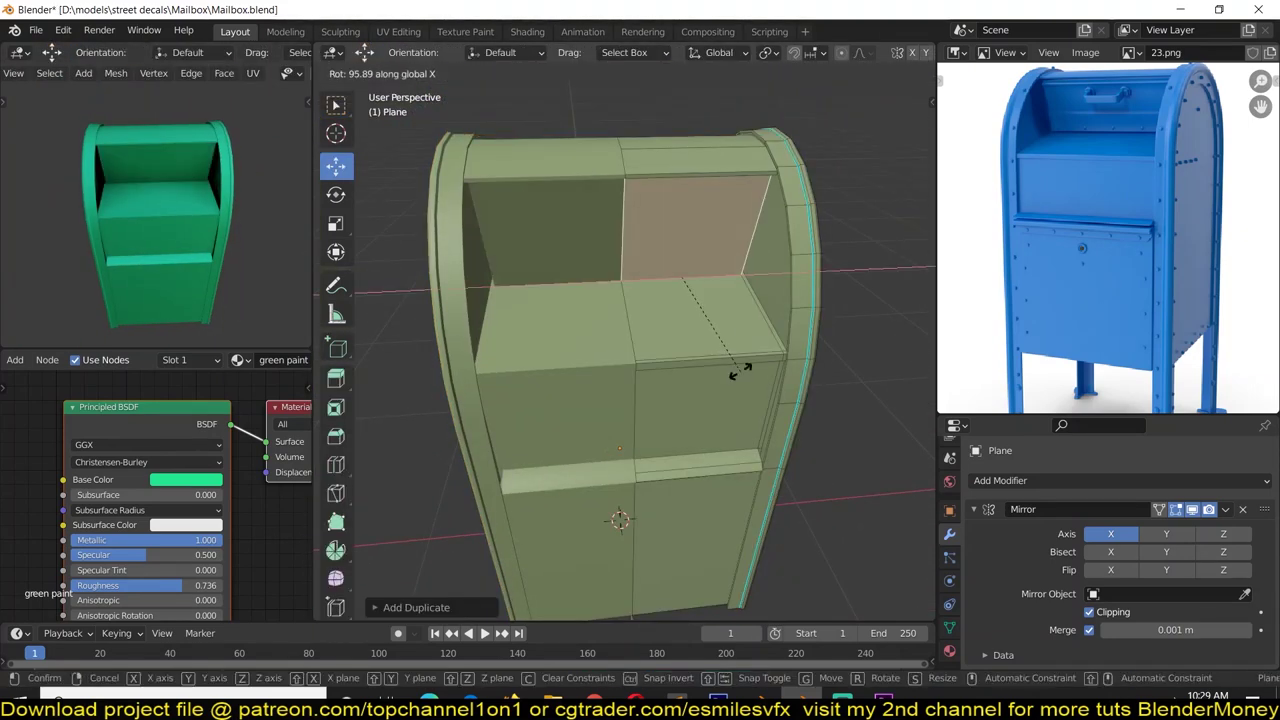
left_click(740, 370)
key("KP_Decimal")
Step: Add a cut across the tilted panel and slide the new edge along Y
key("alt+z")
key("1")
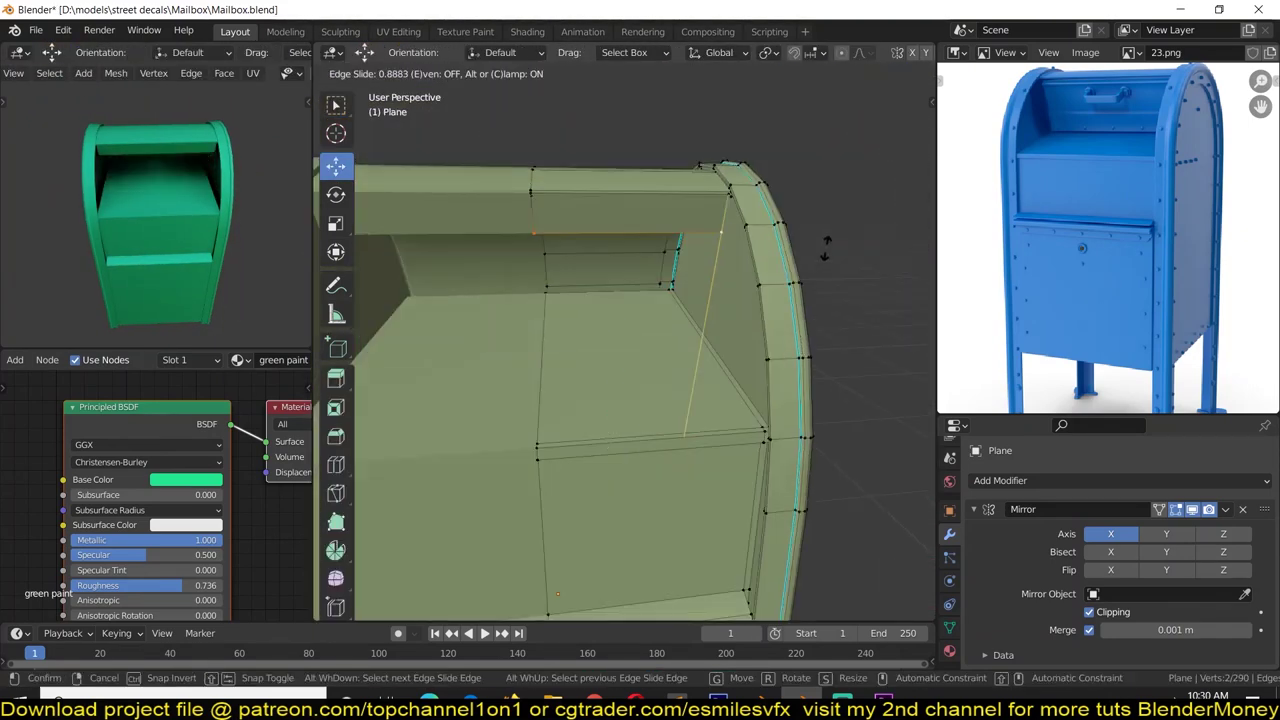
middle_click_drag(550, 300, 620, 330)
right_click(654, 338)
key("Escape")
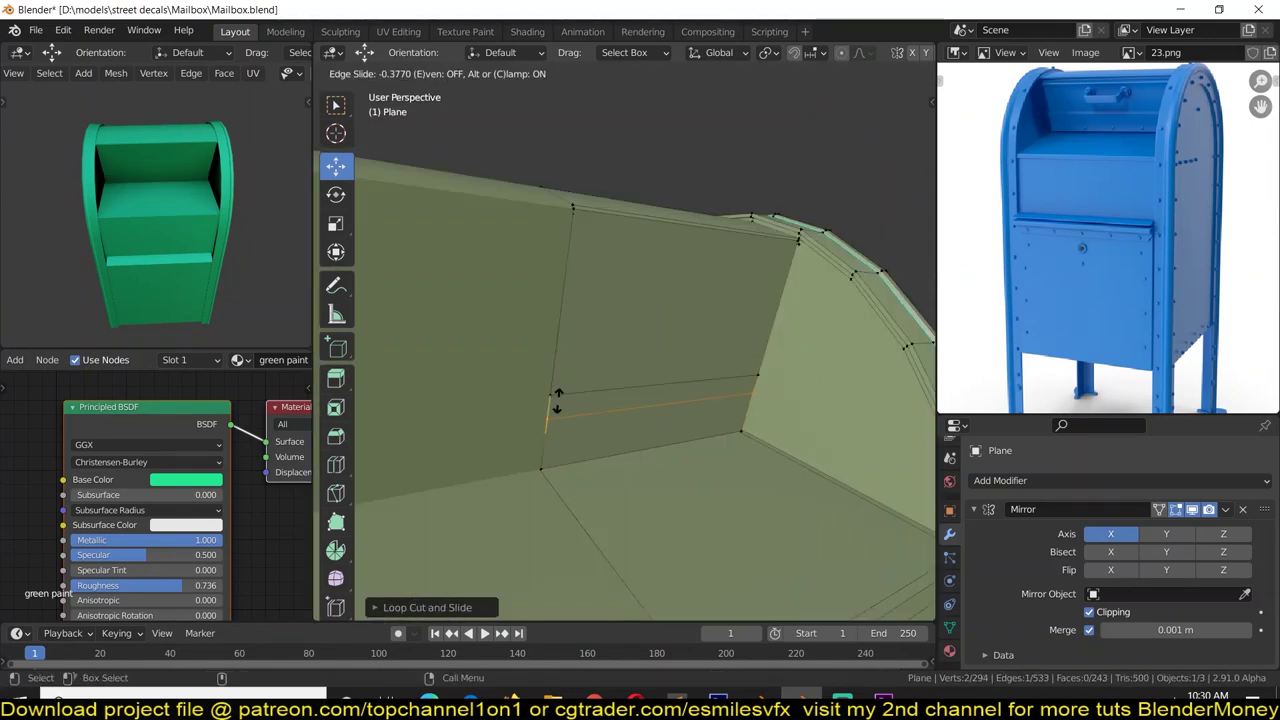
left_click(557, 400)
key("g")
key("y")
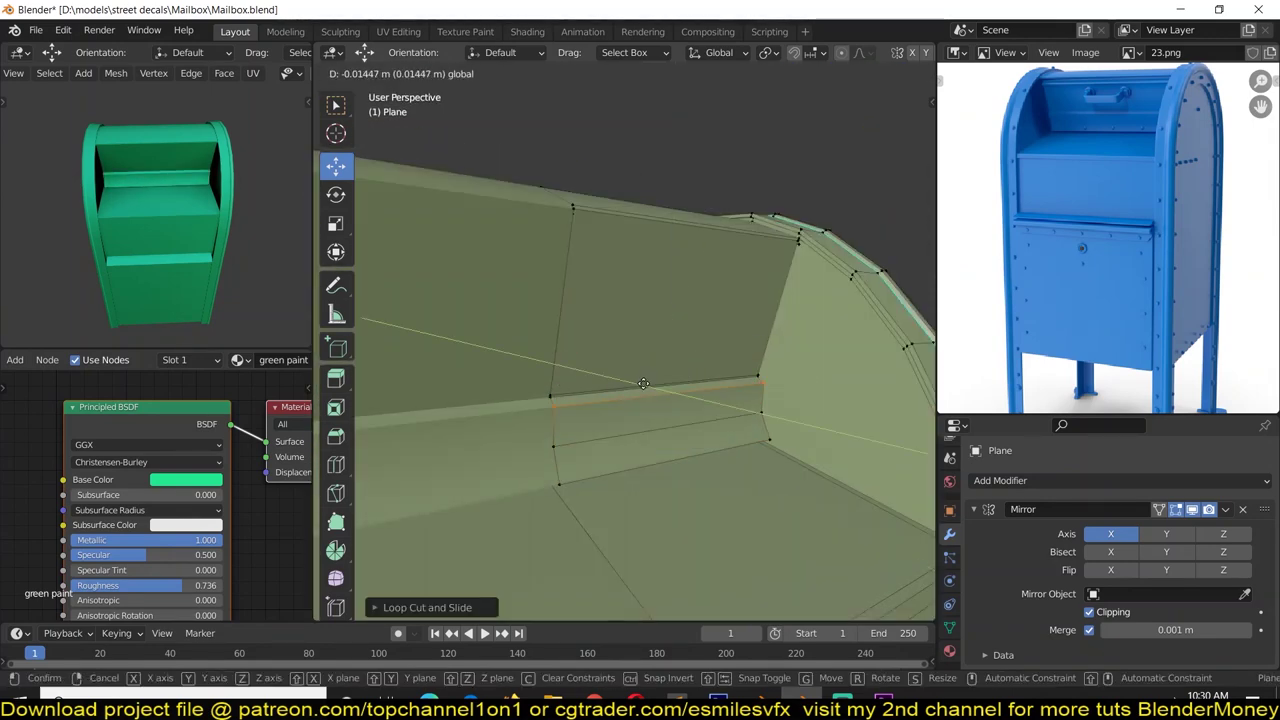
left_click(643, 383)
scroll(700, 430, "up", 3)
Step: Bevel the edge into a narrow strip, mark it sharp, and save Mailbox.blend
key("ctrl+b")
middle_click_drag(790, 523, 764, 394)
key("ctrl+r")
left_click(580, 346)
key("ctrl+b")
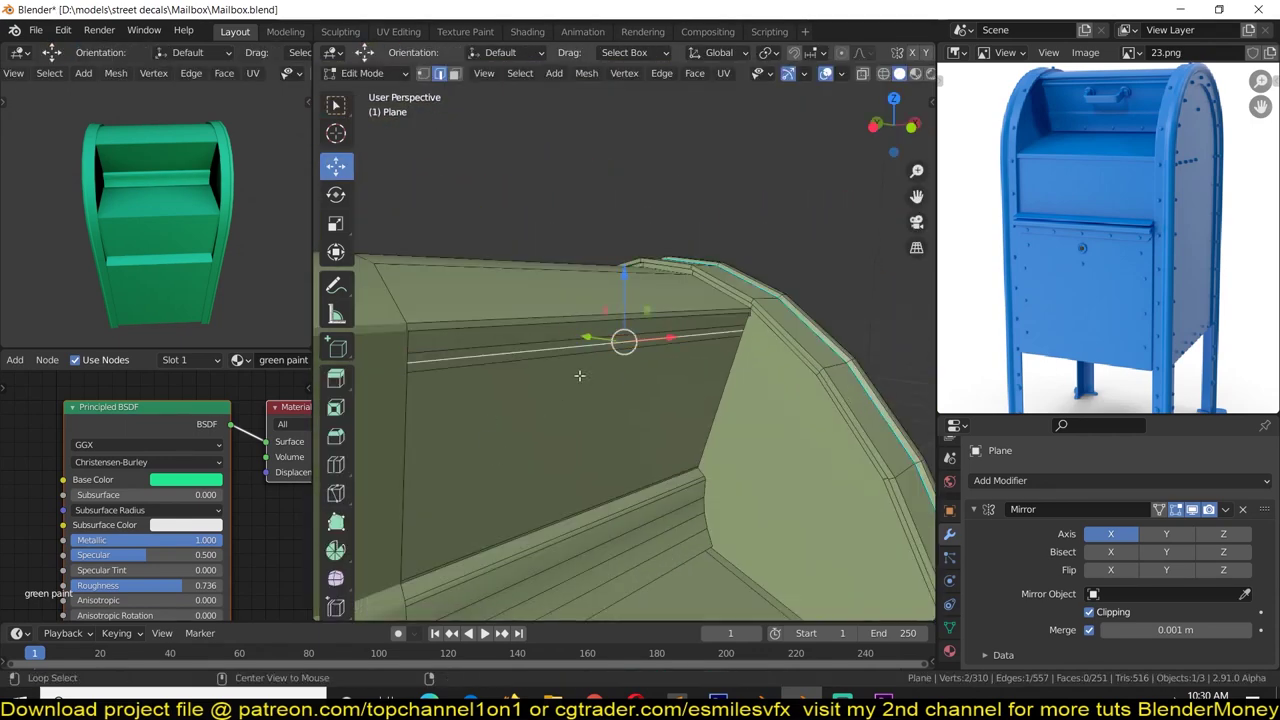
key("ctrl+b")
left_click(623, 343)
key("ctrl+e")
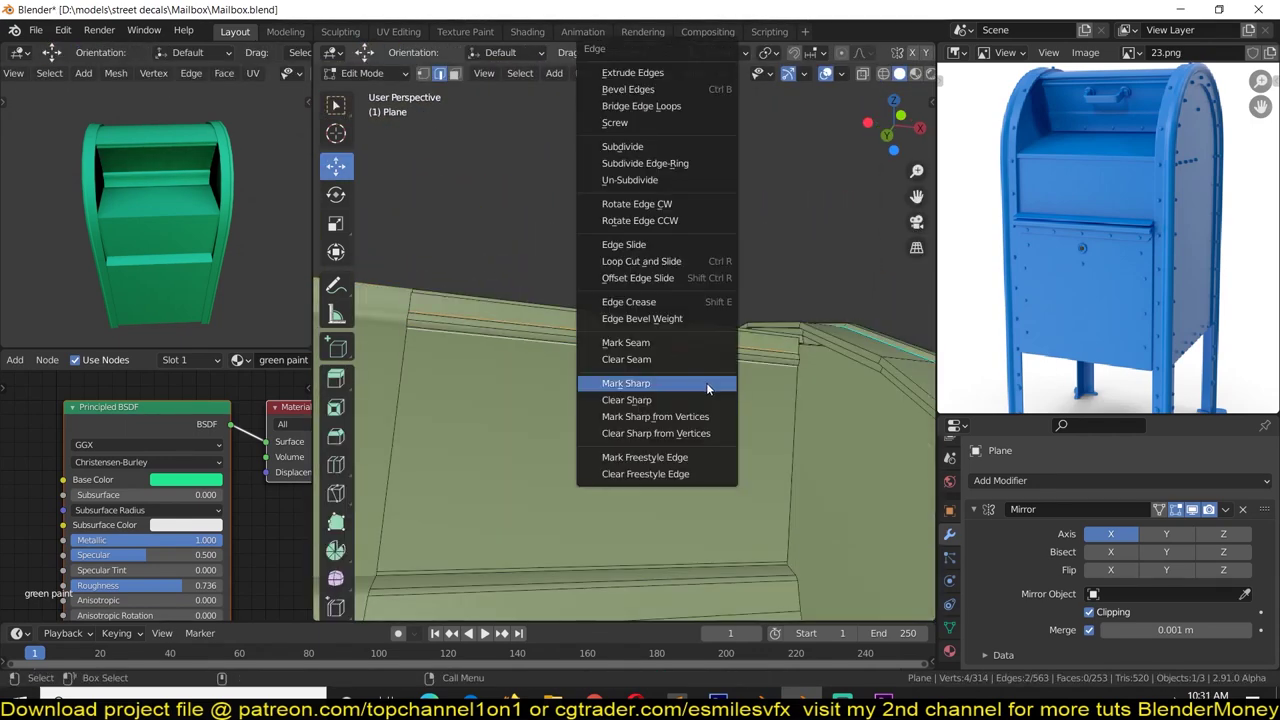
left_click(770, 380)
key("Tab")
key("ctrl+s")
Step: Raise the lip's edge loop to give the strip a stepped ledge
middle_click_drag(756, 430, 608, 466)
key("Tab")
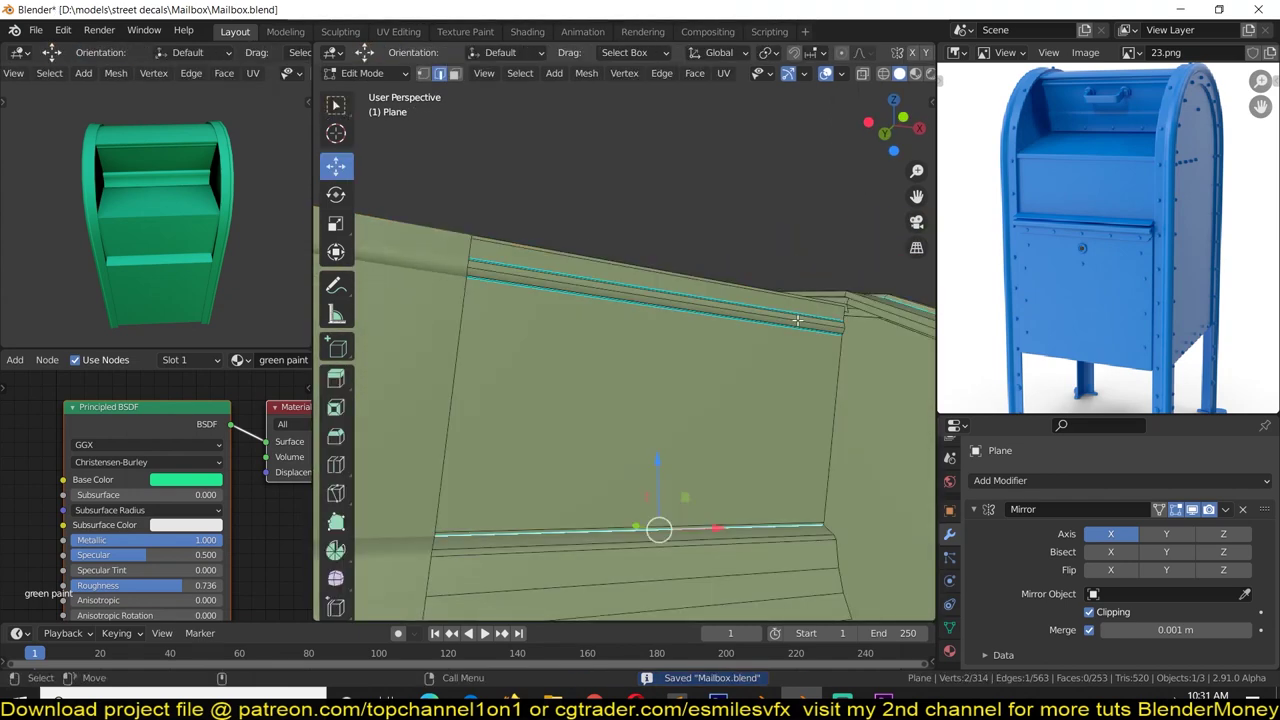
key("g")
key("g")
left_click(841, 389)
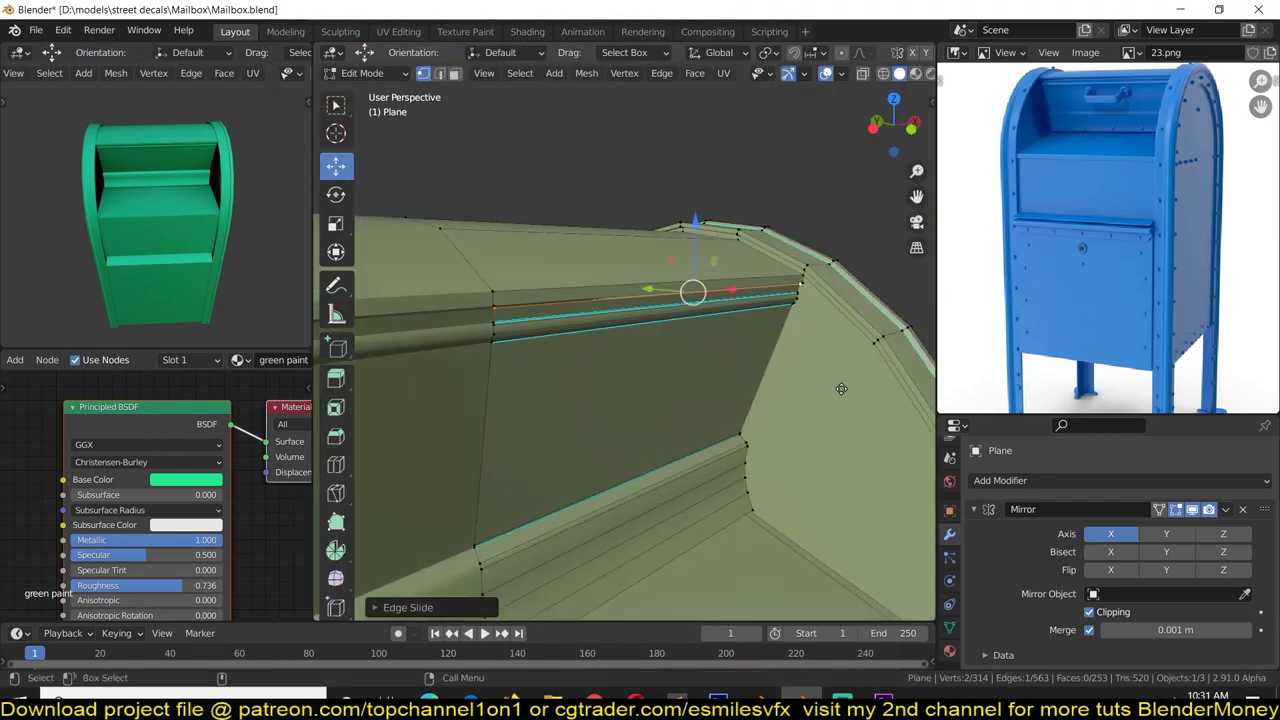
left_click(702, 207)
key("Tab")
middle_click_drag(733, 371, 814, 247)
Step: Save, then duplicate the slanted panel face in place and scale the copy down
key("ctrl+s")
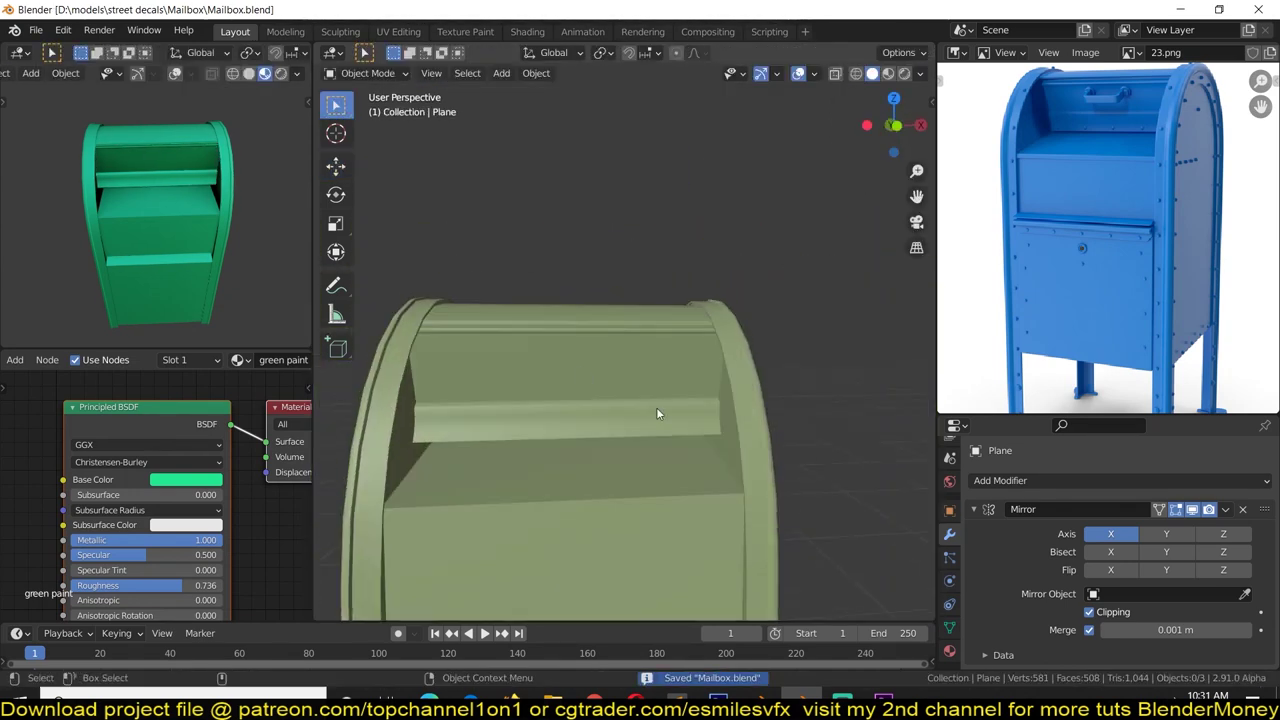
middle_click_drag(657, 413, 597, 376)
key("Tab")
middle_click_drag(747, 395, 743, 377)
left_click(743, 377)
key("shift+d")
right_click(743, 377)
key("s")
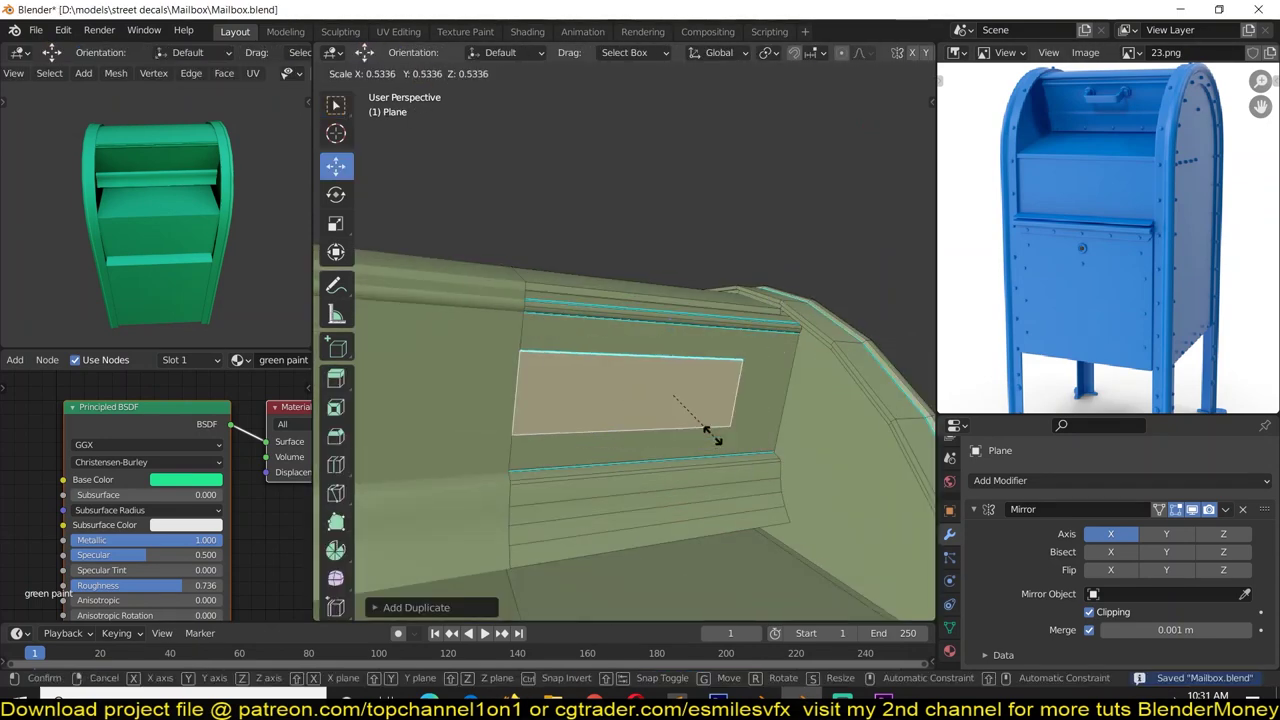
left_click(728, 439)
Step: Scale the short end edge of the copied slot face
middle_click_drag(714, 429, 600, 423)
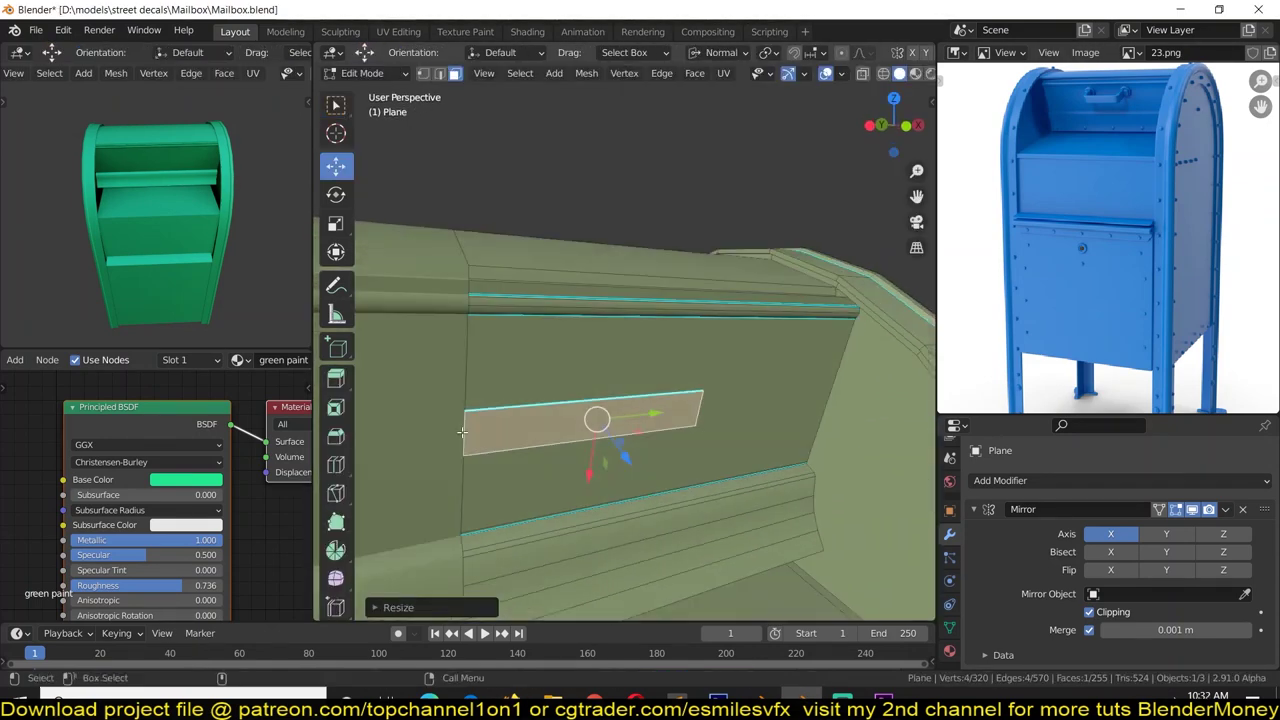
key("2")
left_click(1089, 612)
key("s")
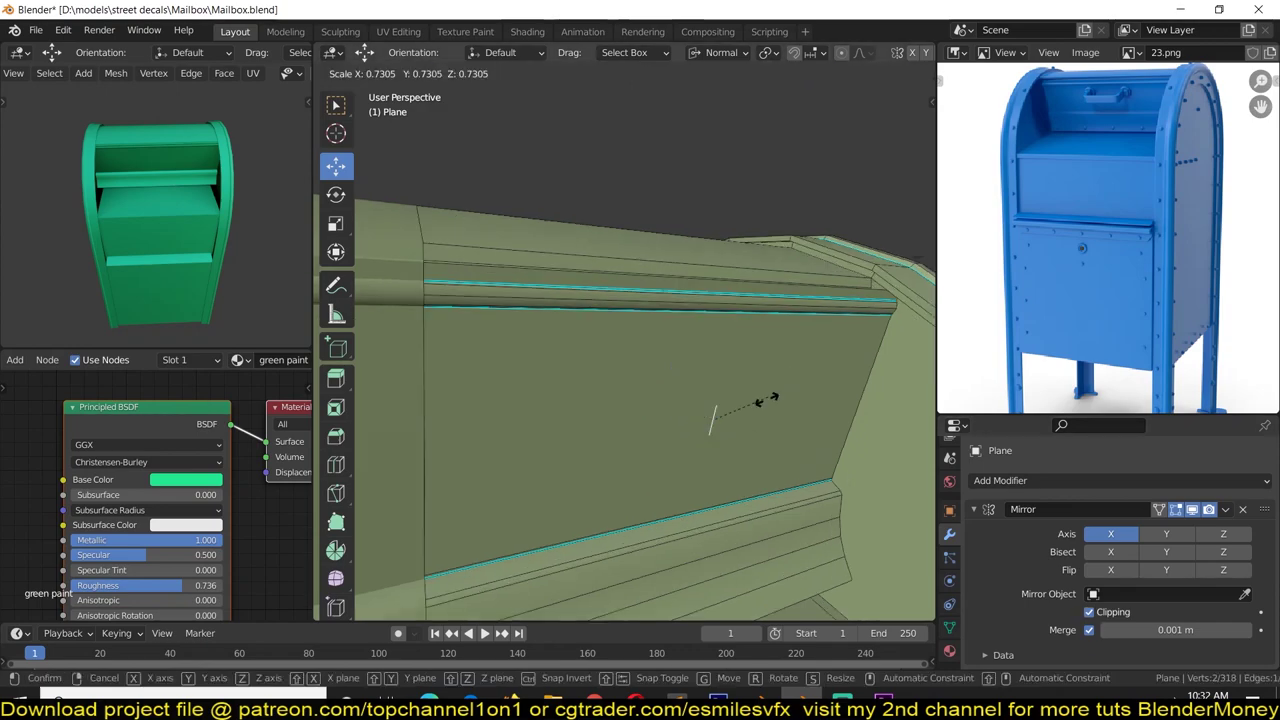
mouse_move(752, 415)
middle_mouse_down()
mouse_move(665, 391)
mouse_move(679, 330)
mouse_move(706, 391)
mouse_move(641, 499)
middle_mouse_up()
left_click(714, 410)
Step: Extrude the slot face along Normal orientation to shape the curved handle
left_click(706, 391)
key("comma")
left_click(516, 493)
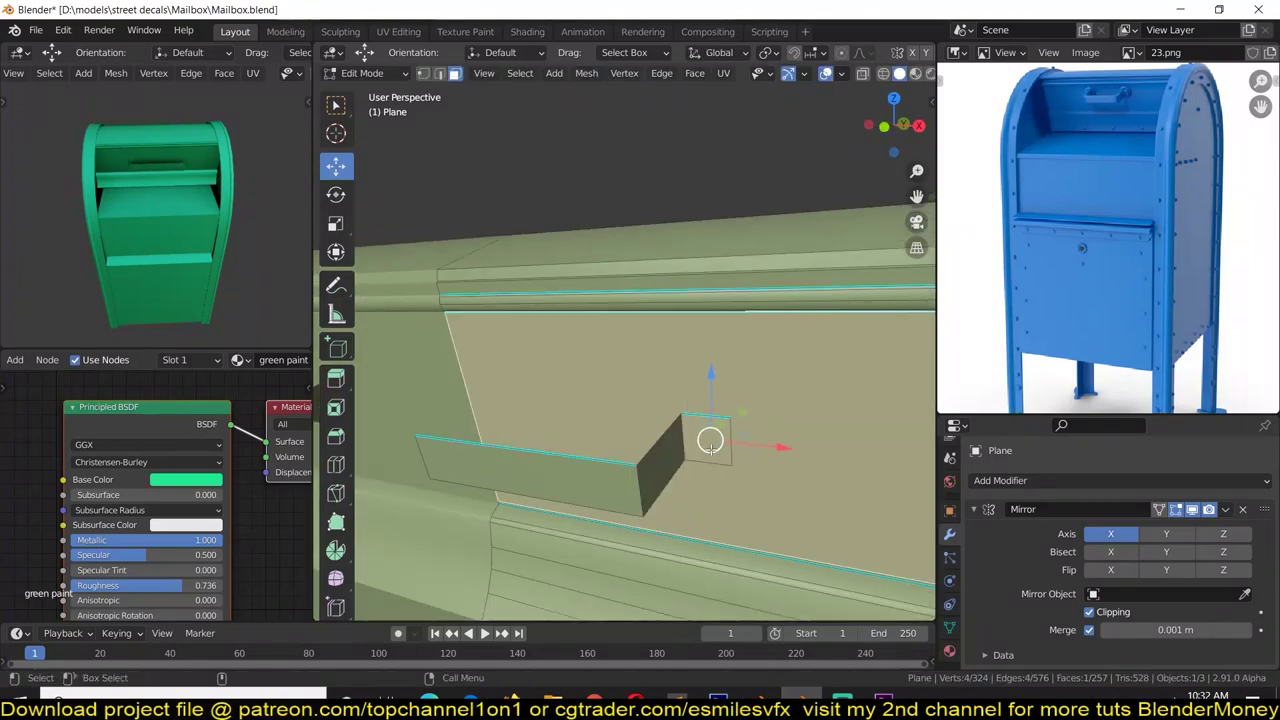
mouse_move(516, 493)
middle_mouse_down()
mouse_move(488, 481)
mouse_move(528, 441)
middle_mouse_up()
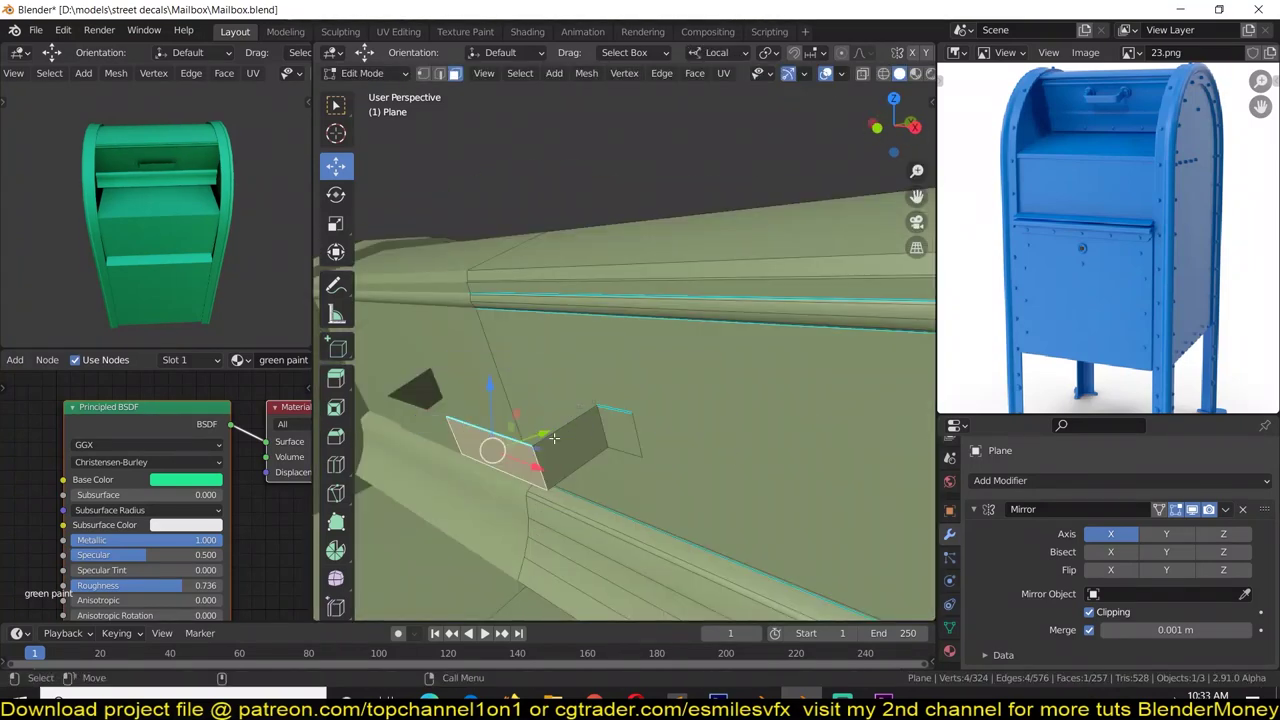
key("period")
left_click(420, 337)
middle_click_drag(420, 337, 500, 420)
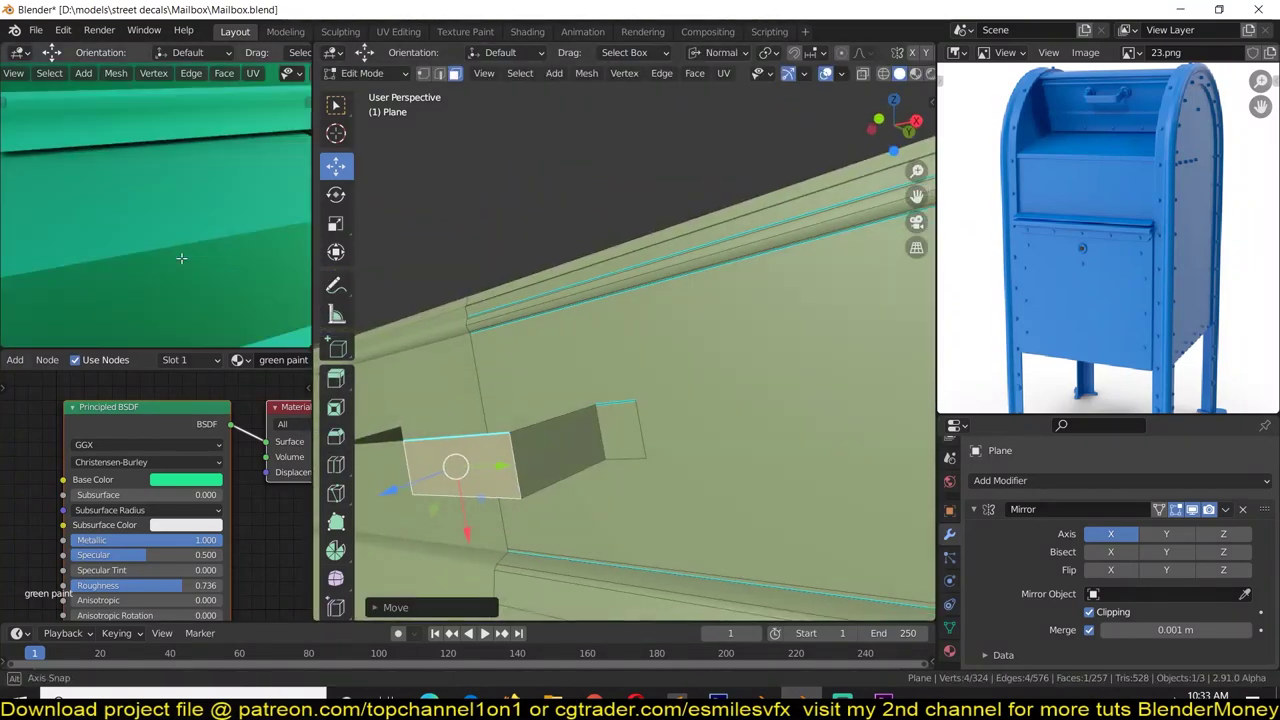
Step: Select the whole handle piece and thicken it by pushing its faces outward
key("2")
left_click(628, 383)
middle_click_drag(696, 390, 620, 403)
key("3")
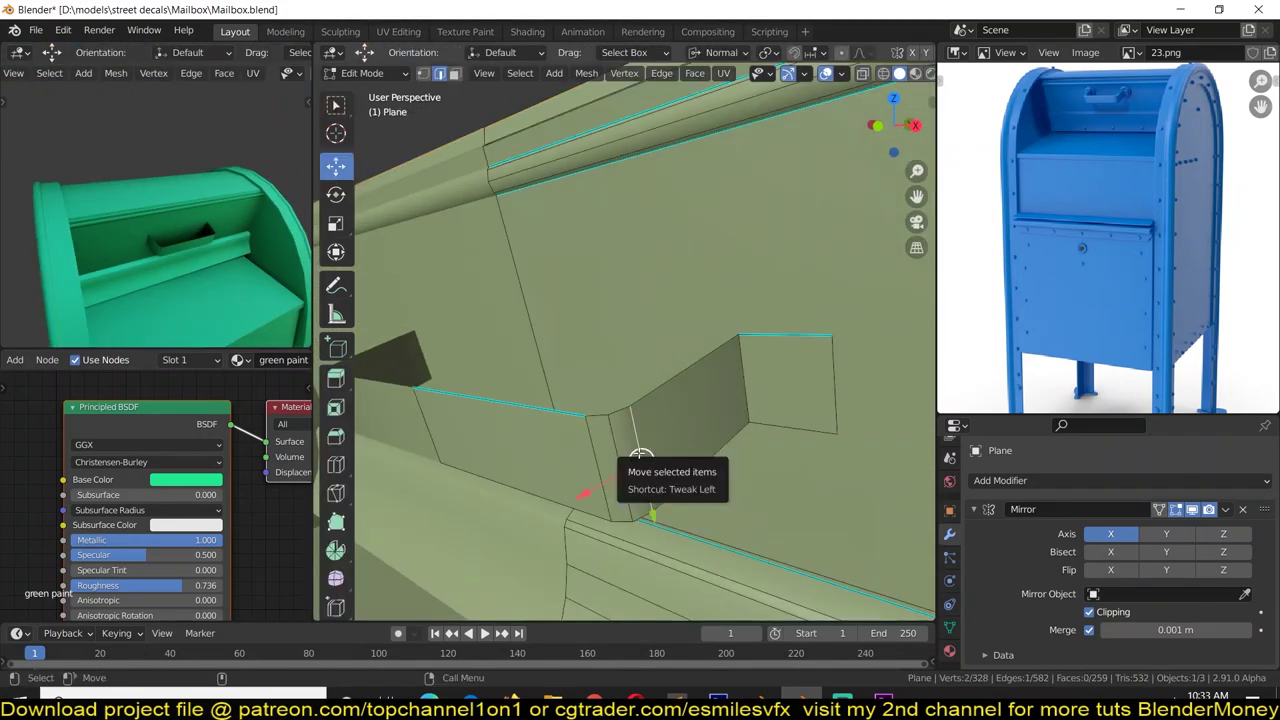
key("ctrl+l")
key("alt+e")
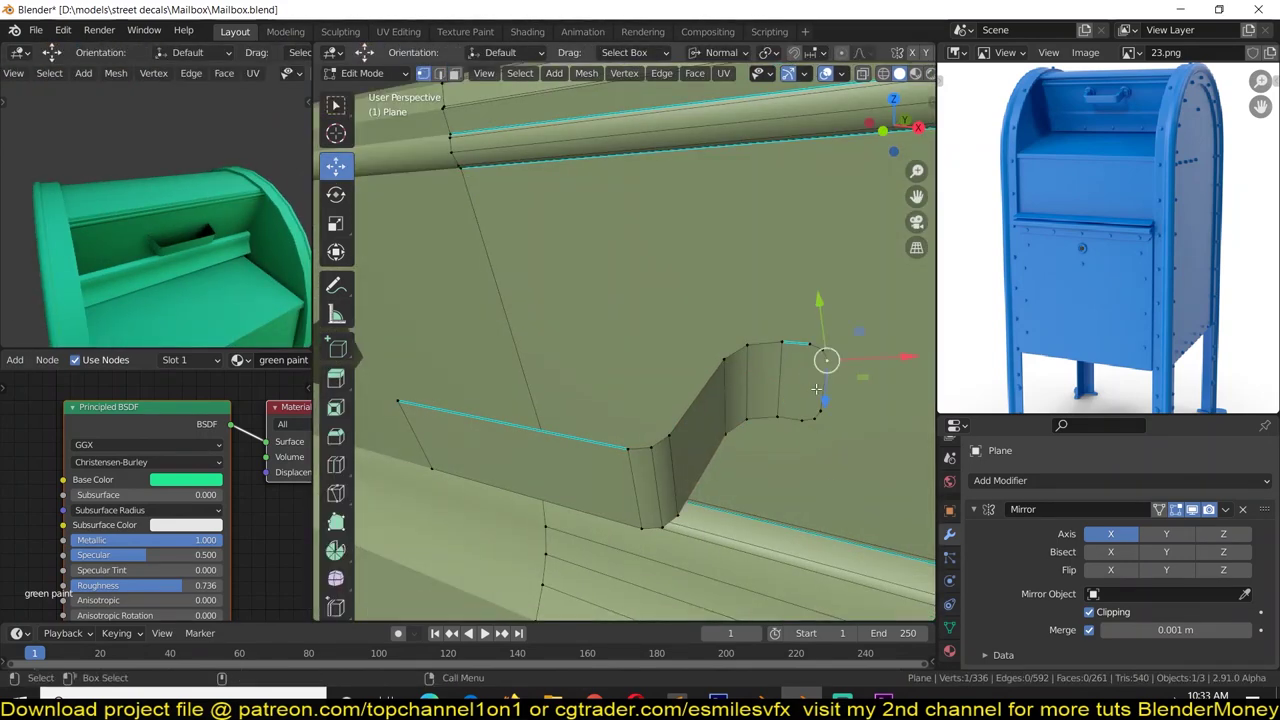
key("Escape")
Step: Duplicate the handle's end face as a smaller copy
mouse_move(806, 385)
middle_mouse_down()
mouse_move(740, 430)
mouse_move(800, 366)
middle_mouse_up()
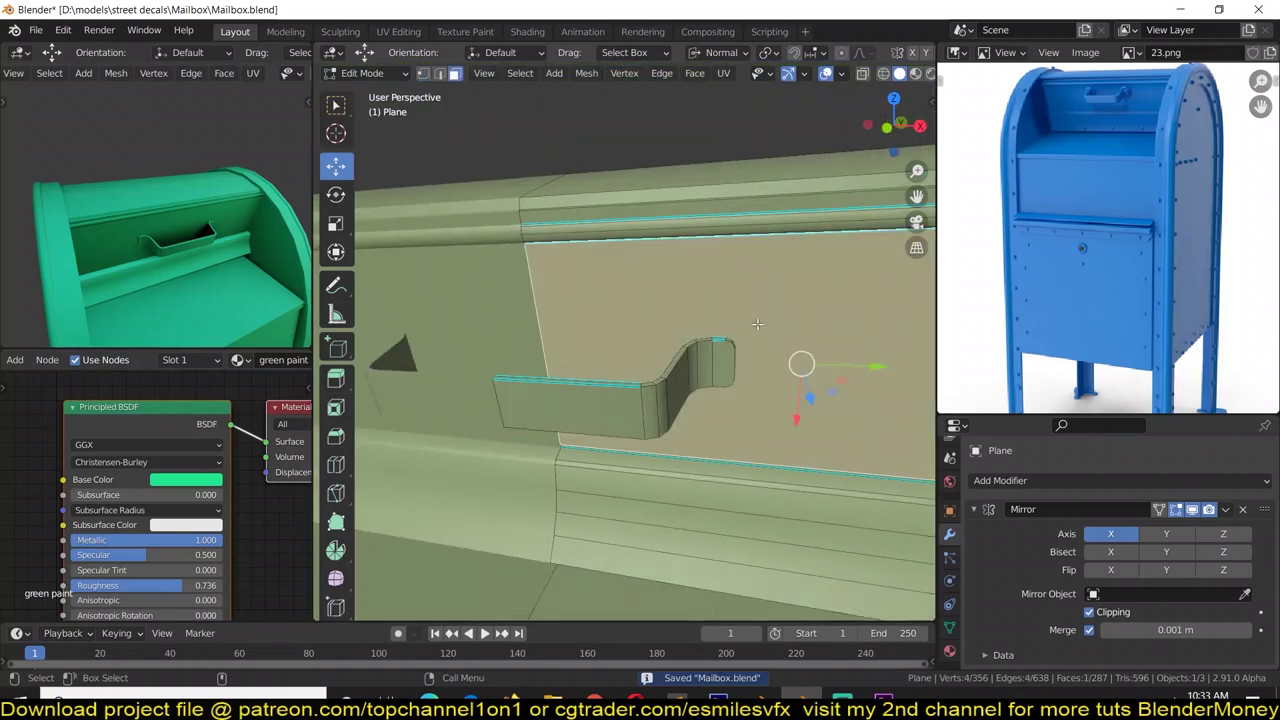
key("shift+d")
key("s")
left_click(765, 378)
Step: Subdivide the small face into four and make it circular with To Sphere
key("1")
right_click(777, 378)
left_click(790, 388)
key("KP_Decimal")
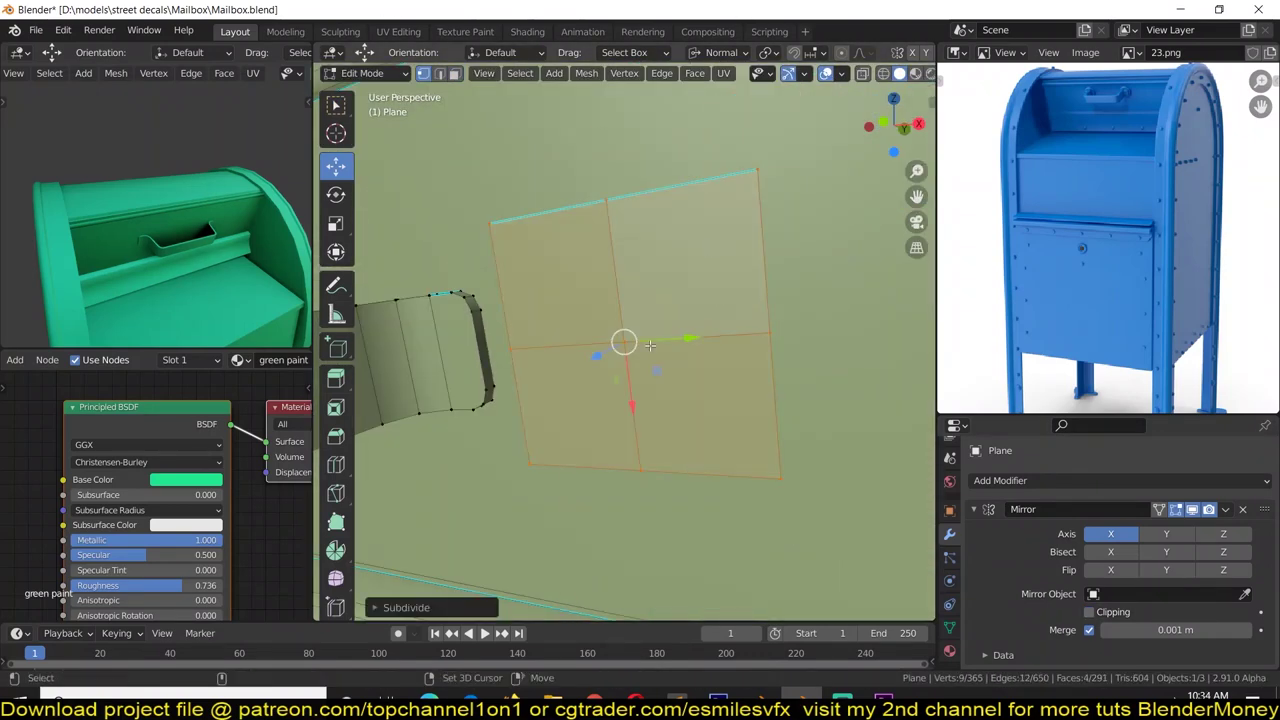
key("a")
key("shift+alt+s")
left_click(620, 400)
Step: Extrude the round disk at the handle end and scale it to size
middle_click_drag(620, 400, 560, 340)
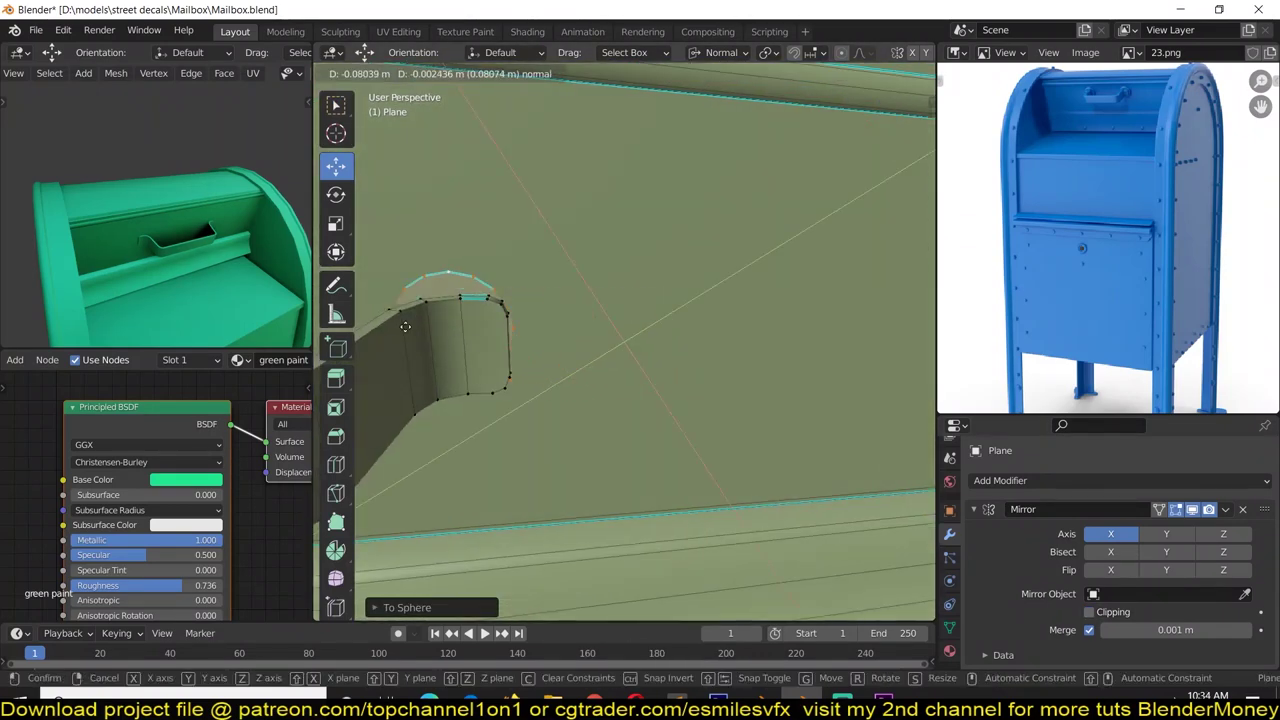
key("s")
left_click(563, 341)
key("e")
left_click(607, 352)
right_click(559, 300)
key("s")
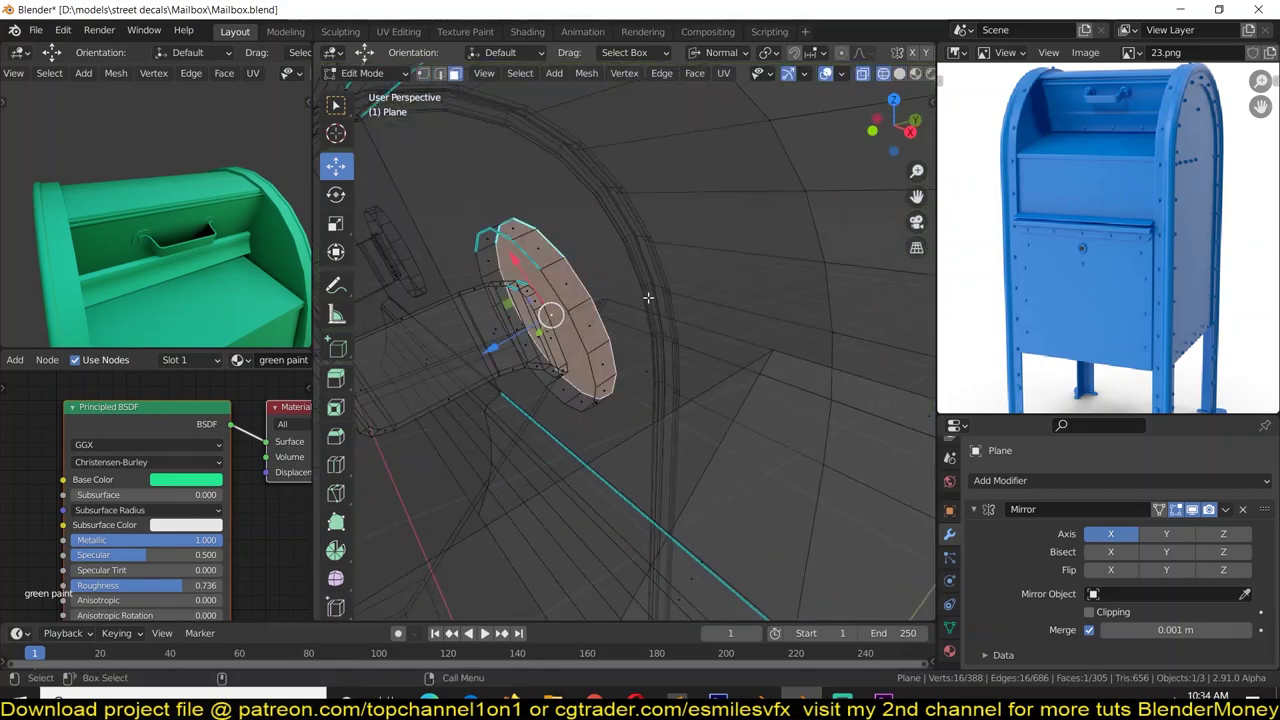
left_click(577, 317)
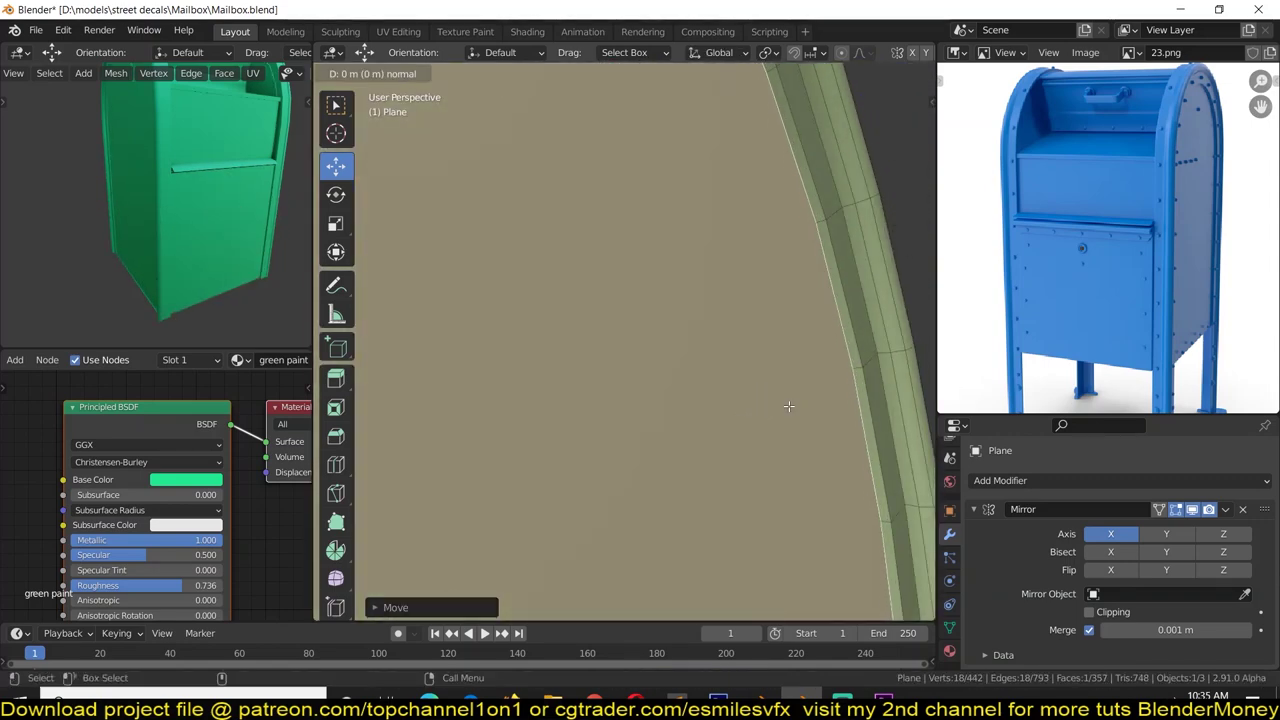
Step: Extrude the arched side face in place and scale it inward to form a rim
left_click(836, 371)
middle_click_drag(836, 371, 838, 386)
middle_click_drag(652, 410, 751, 351)
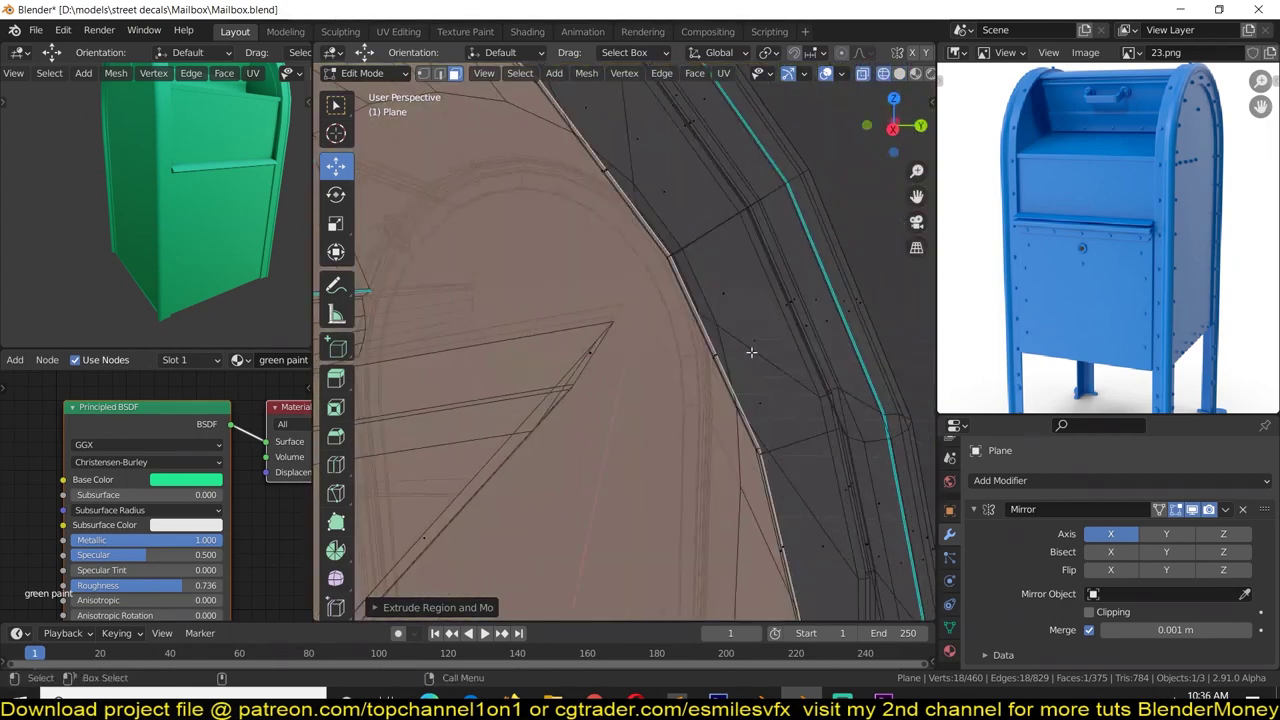
key("s")
left_click(861, 357)
Step: Delete the leftover faces, return to Object Mode, and save Mailbox.blend
key("Tab")
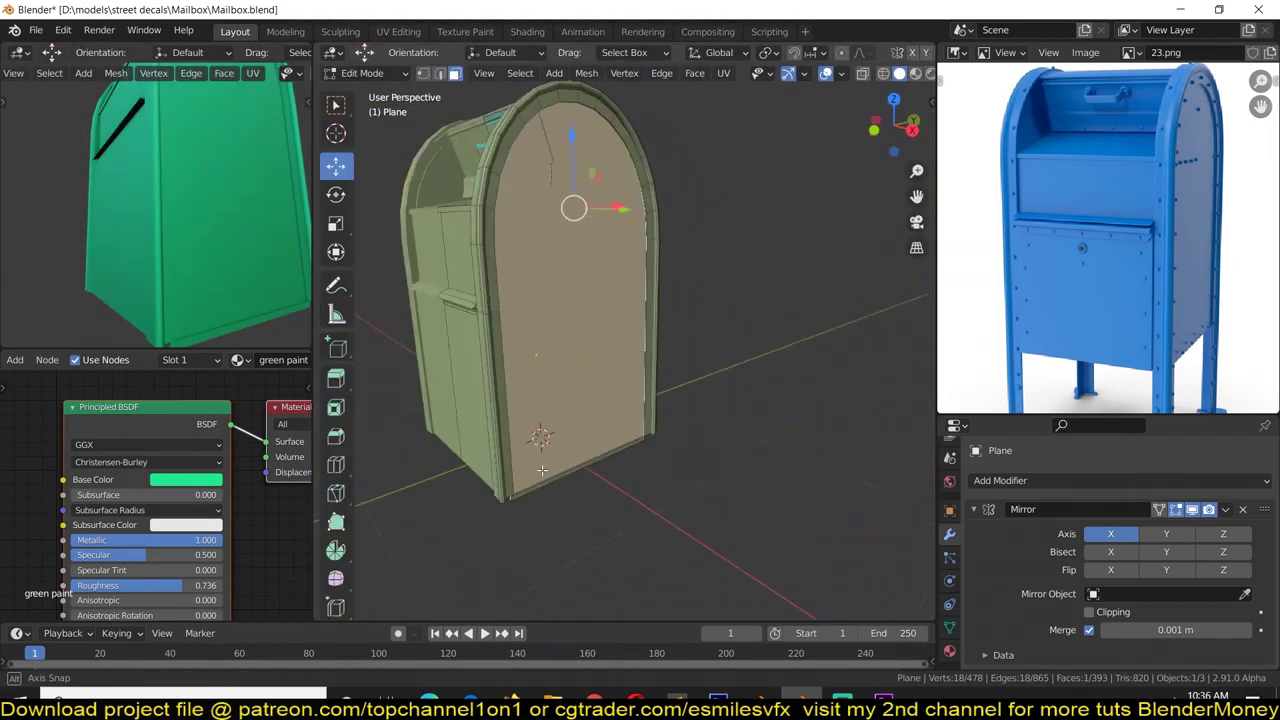
key("x")
left_click(575, 330)
key("Tab")
key("alt+a")
key("ctrl+s")
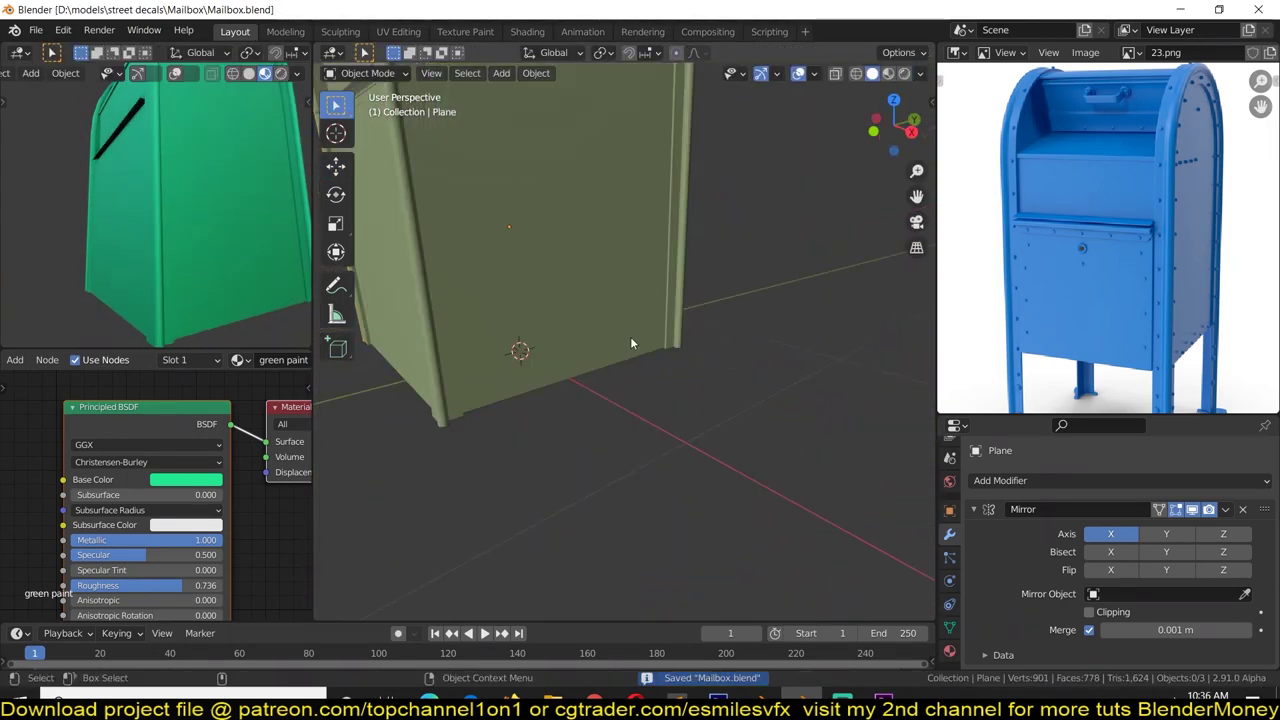
mouse_move(630, 336)
middle_mouse_down()
mouse_move(624, 426)
mouse_move(600, 380)
mouse_move(761, 368)
middle_mouse_up()
scroll(70, 242, "down", 3)
Step: In front view, add a circle to the mesh and scale it down for the rivet
left_click(600, 330)
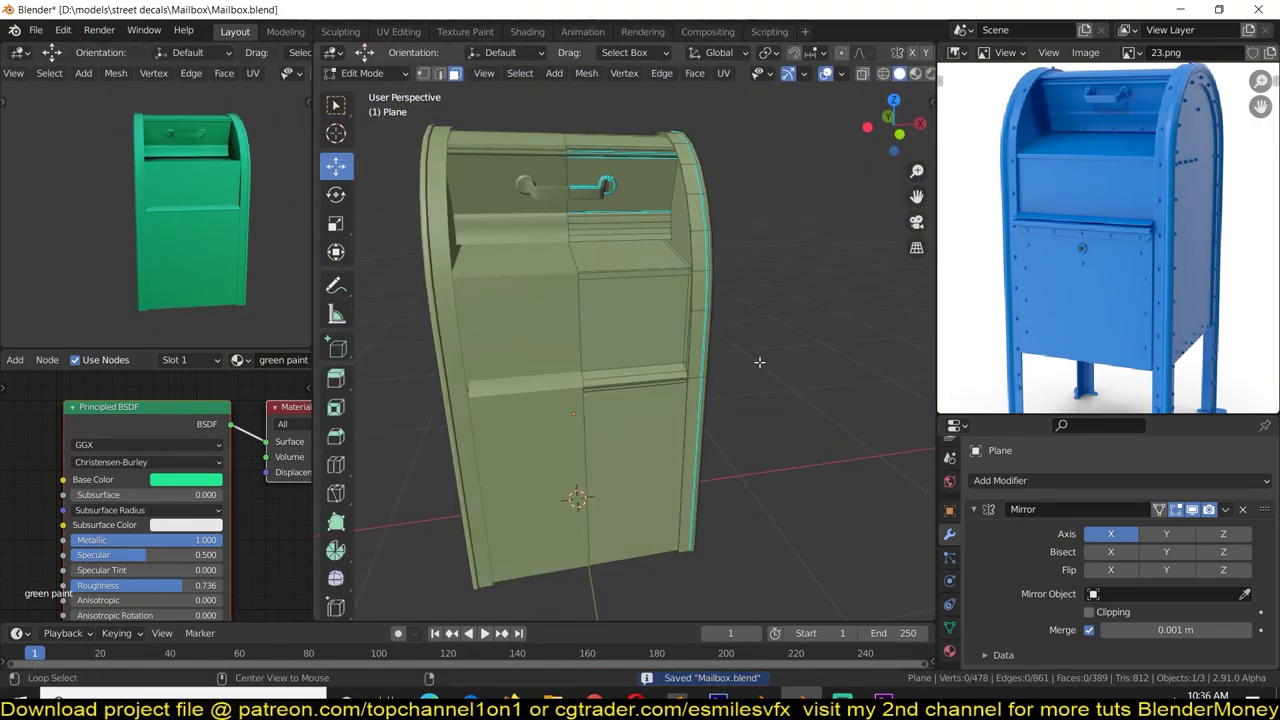
scroll(1100, 240, "up", 3)
key("KP_1")
key("Tab")
scroll(608, 361, "up", 4)
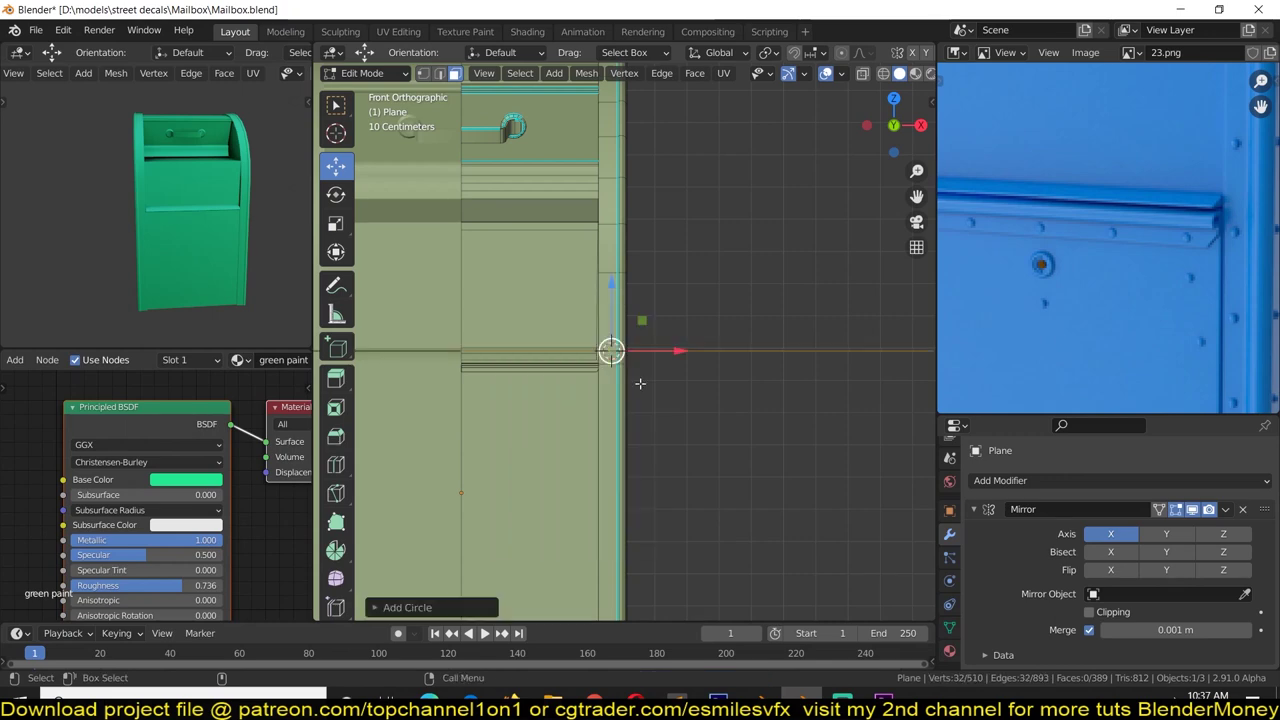
left_click(407, 607)
key("s")
left_click(476, 371)
Step: Extrude the rivet's circular face into a domed knob and delete the extra faces
key("s")
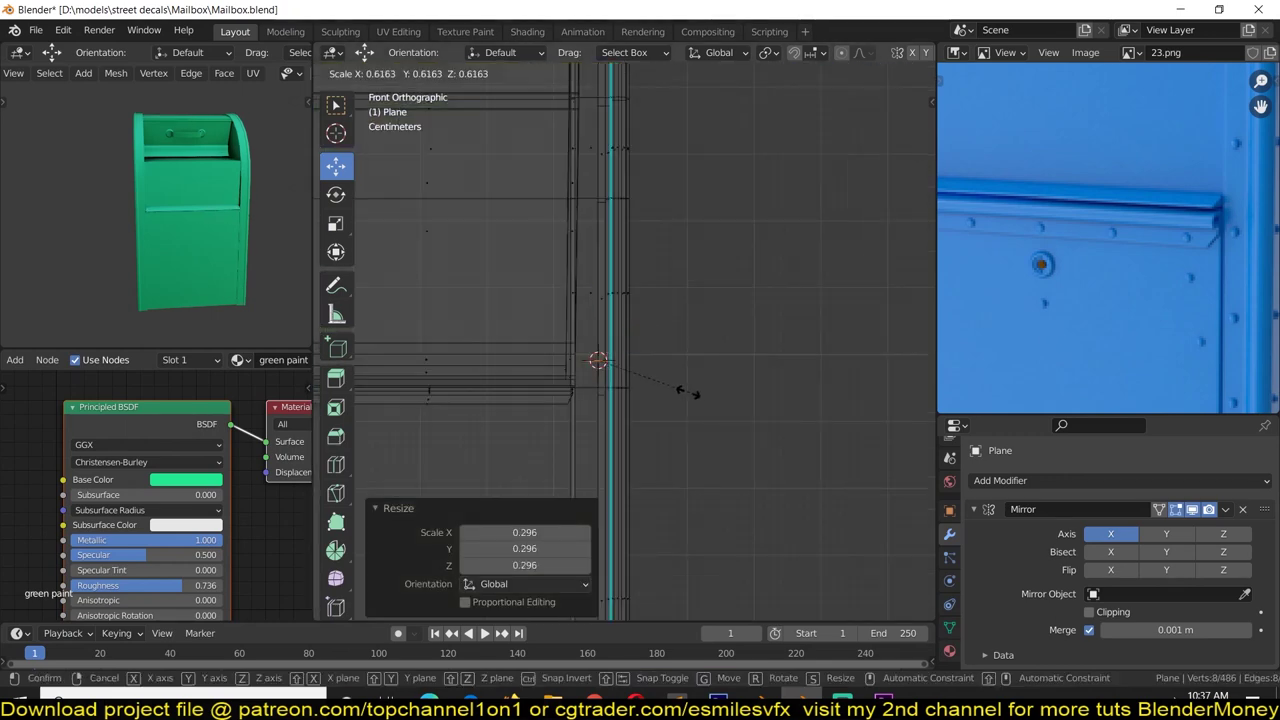
middle_click_drag(688, 392, 720, 340)
key("e")
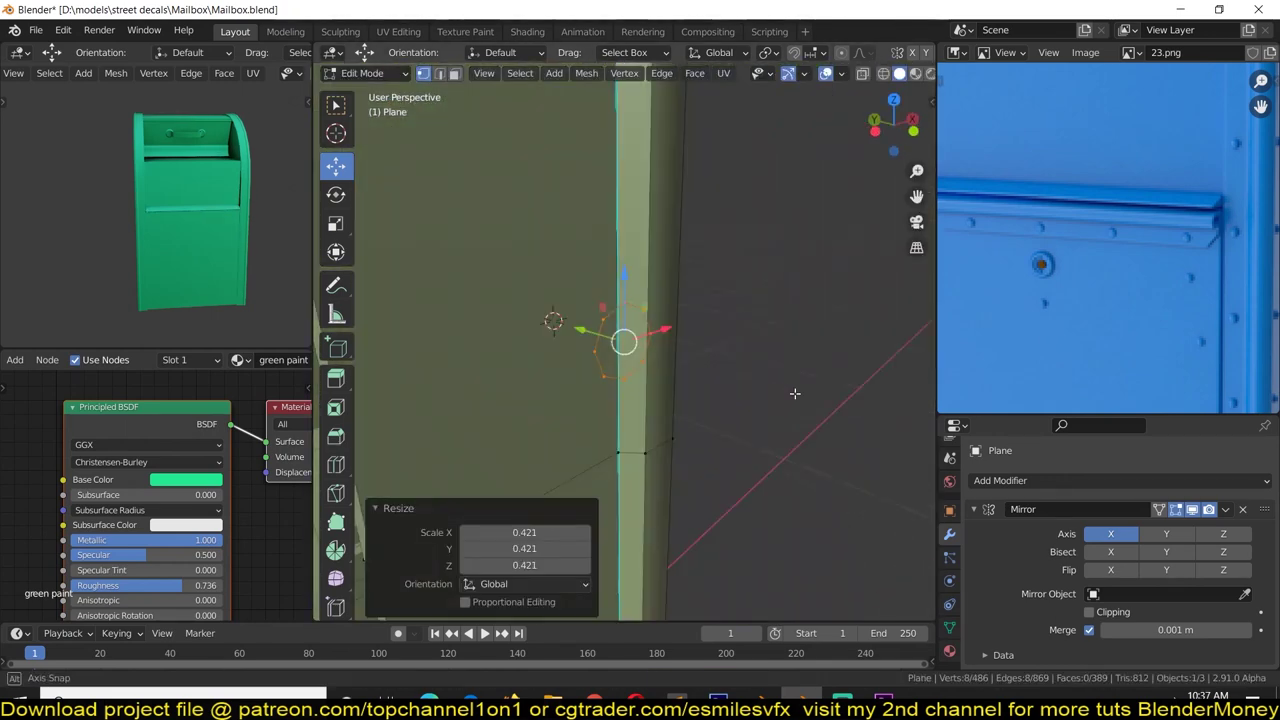
left_click(759, 299)
middle_click_drag(657, 345, 630, 317)
key("3")
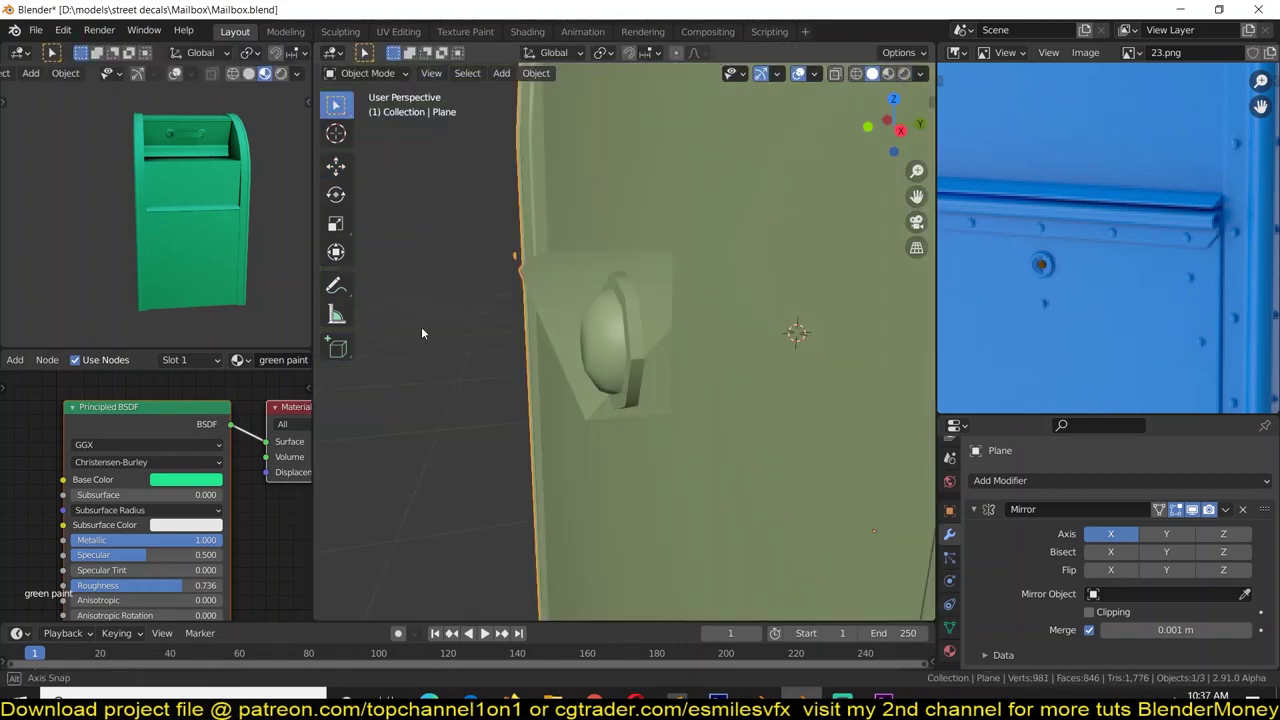
key("x")
left_click(630, 317)
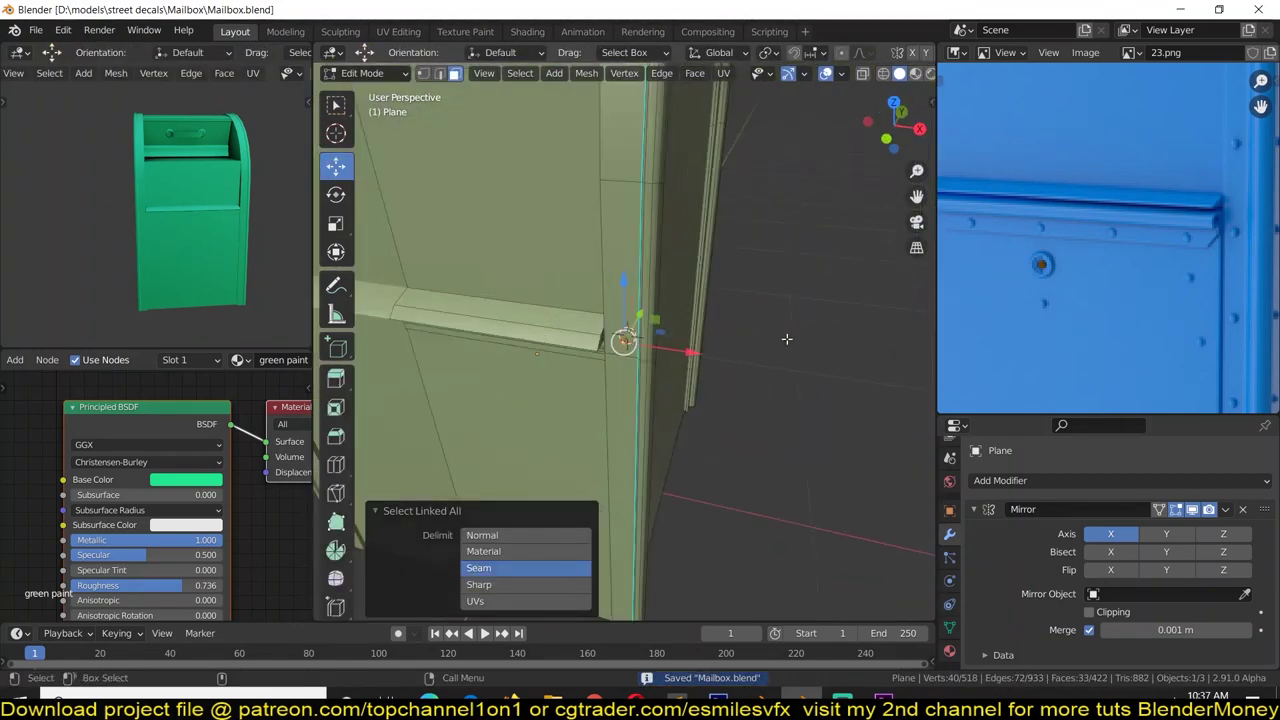
Step: Duplicate the side edge strip and separate it into its own object, Plane.002
key("Tab")
right_click(620, 345)
key("Tab")
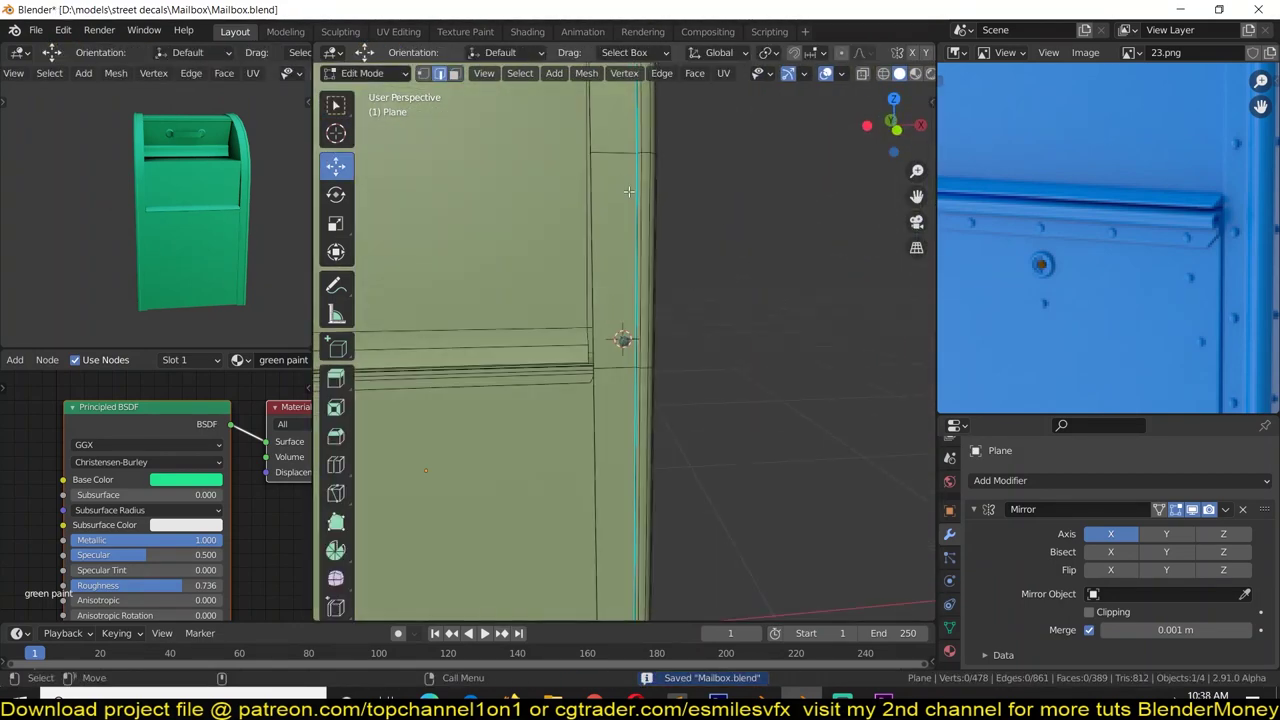
key("shift+d")
right_click(682, 218)
key("p")
key("Tab")
right_click(571, 160)
Step: Convert the Plane.002 edge into a curve and give the rivet Curve and Array modifiers
left_click(536, 73)
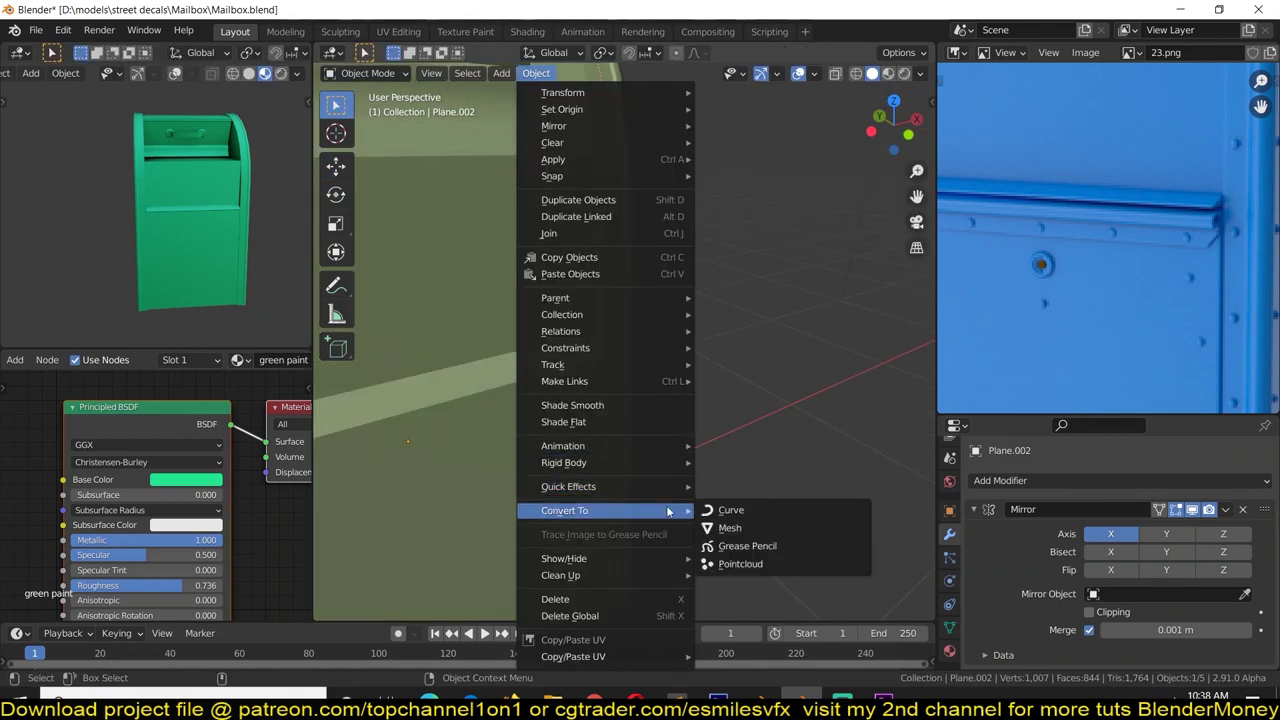
left_click(720, 509)
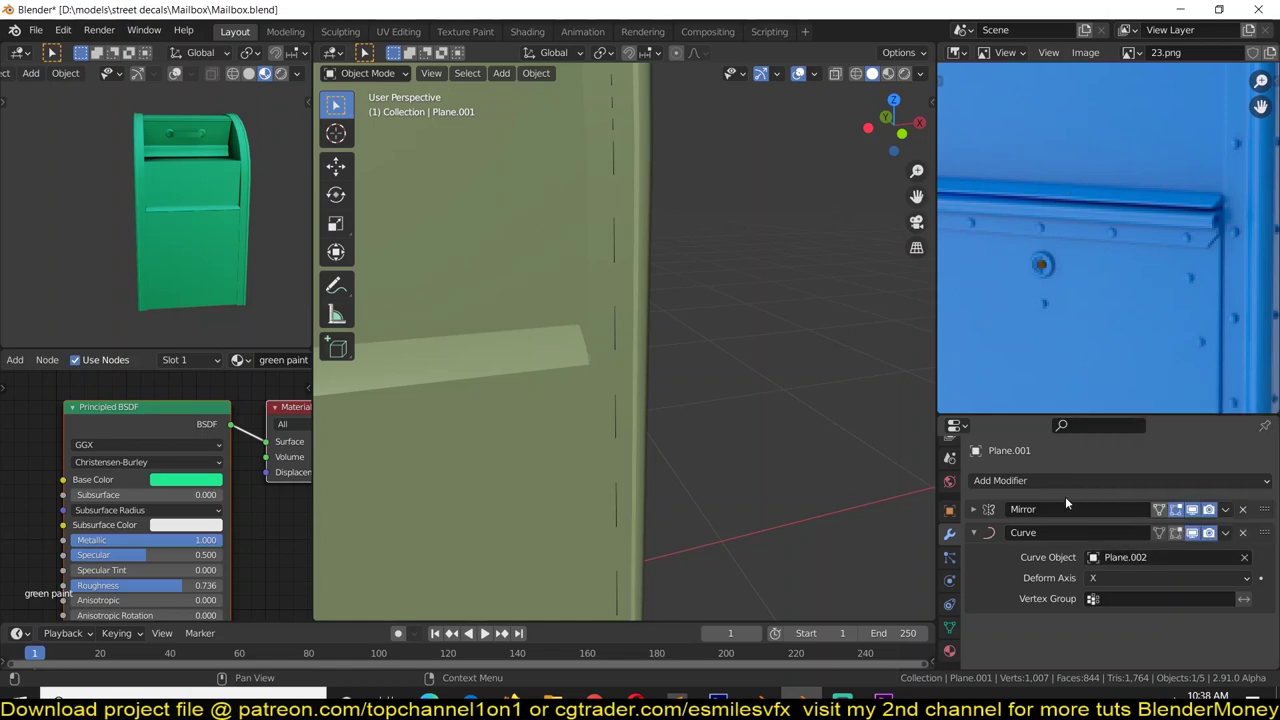
key("KP_Decimal")
left_click(1000, 480)
left_click(956, 163)
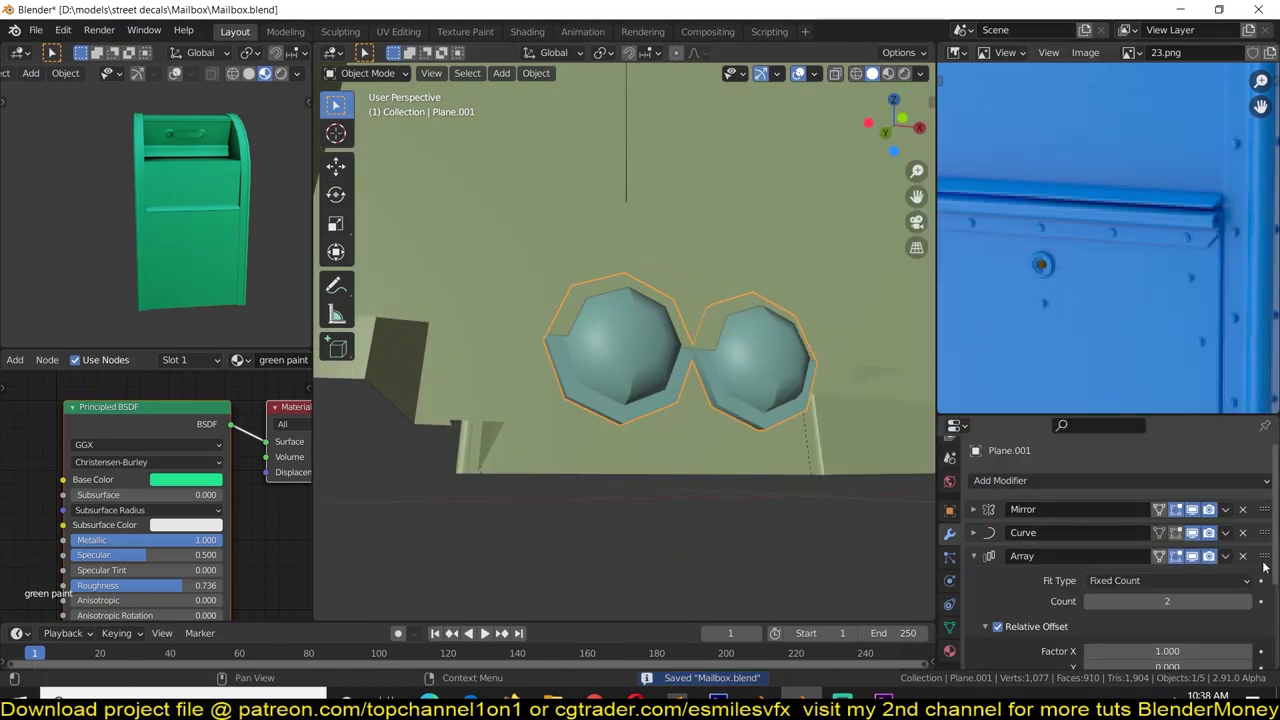
scroll(1167, 541, "down", 3)
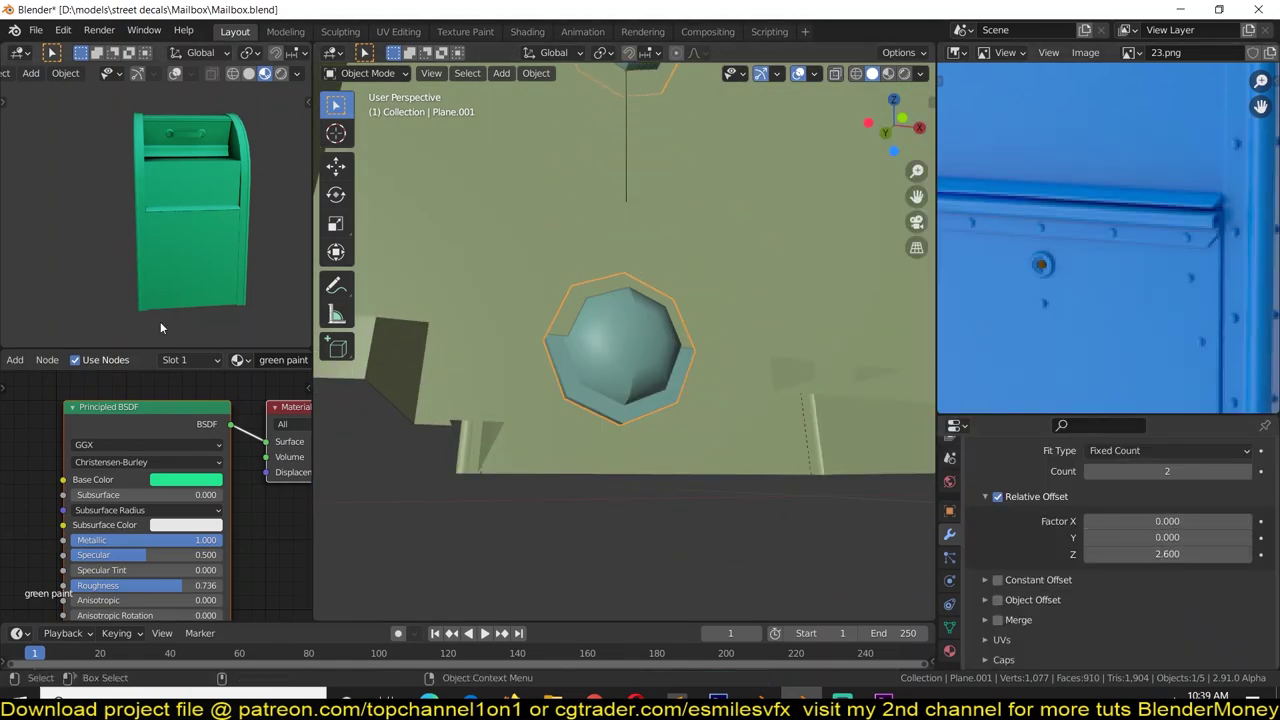
scroll(236, 208, "down", 3)
mouse_move(644, 334)
middle_mouse_down()
mouse_move(640, 442)
mouse_move(657, 250)
middle_mouse_up()
Step: Move the two rivet copies along Y and Z onto the mailbox's side edge
key("g")
key("y")
left_click(558, 379)
key("g")
key("z")
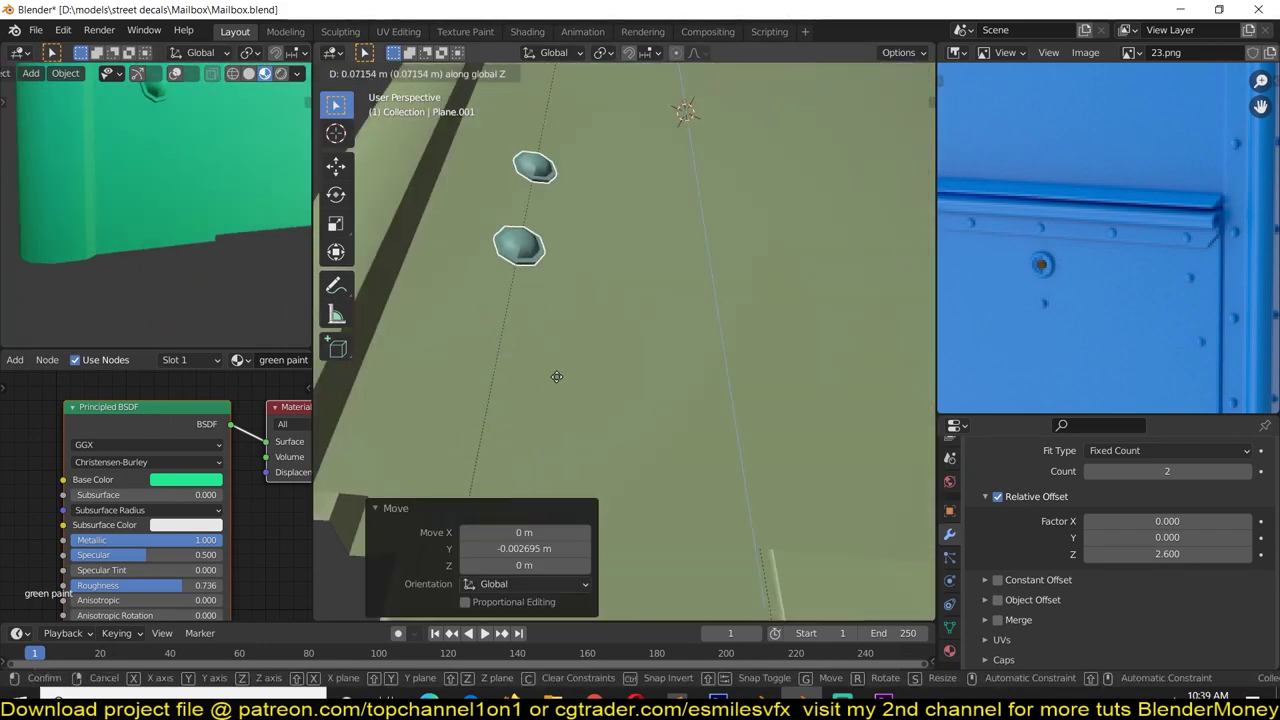
left_click_drag(1160, 553, 1200, 553)
middle_click_drag(600, 330, 512, 309)
Step: Apply the scale of the rivet object Plane.001
left_click(949, 627)
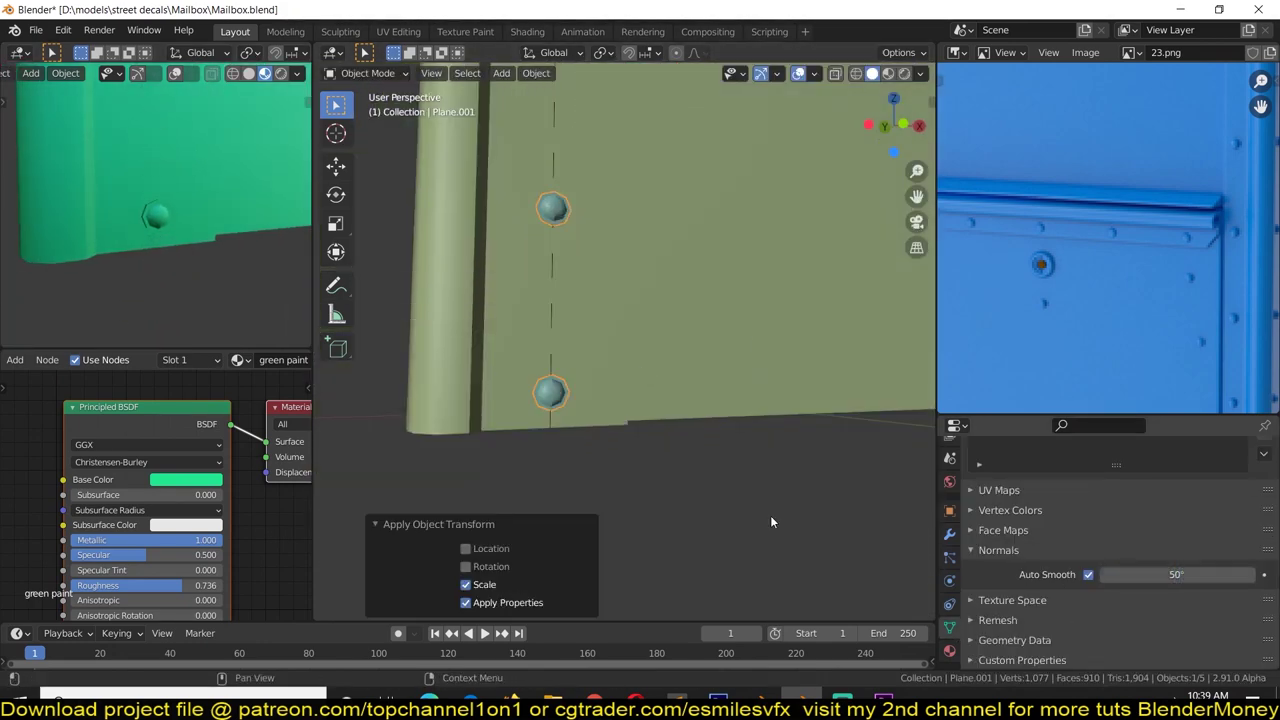
key("ctrl+s")
scroll(598, 412, "down", 5)
Step: Turn the scene light into a strength-10 Sun and rotate it to aim at the mailbox
left_click(297, 73)
scroll(695, 148, "down", 5)
left_click(695, 148)
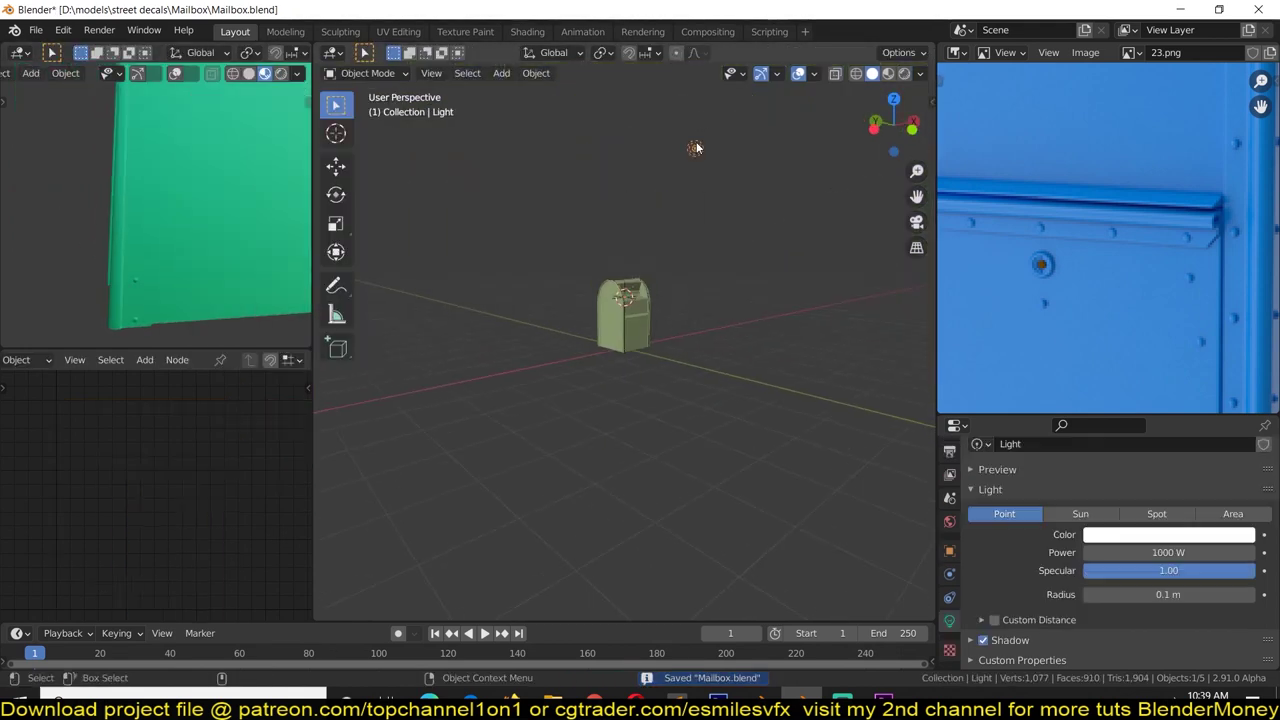
key("r")
left_click(457, 57)
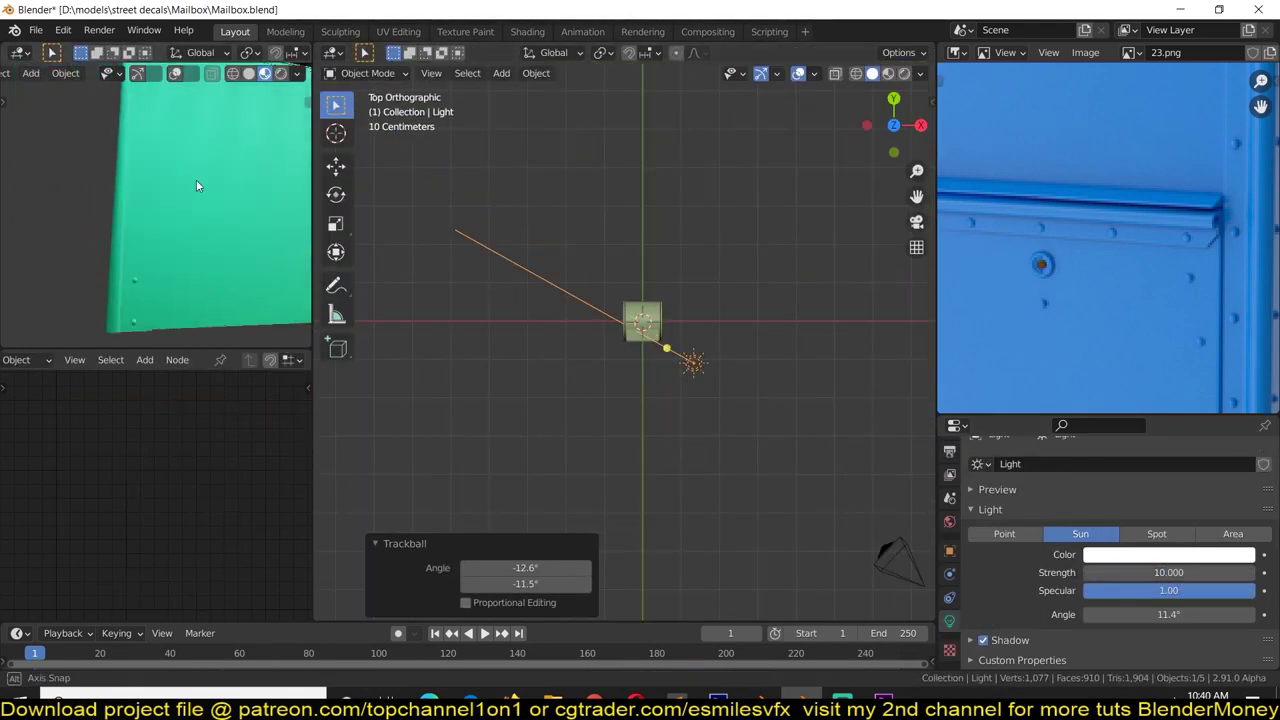
middle_click_drag(197, 189, 293, 250)
scroll(613, 404, "up", 3)
Step: Raise the rivet Array count to 43 so rivets fill the whole arched edge
left_click(613, 404)
middle_click_drag(613, 404, 560, 330)
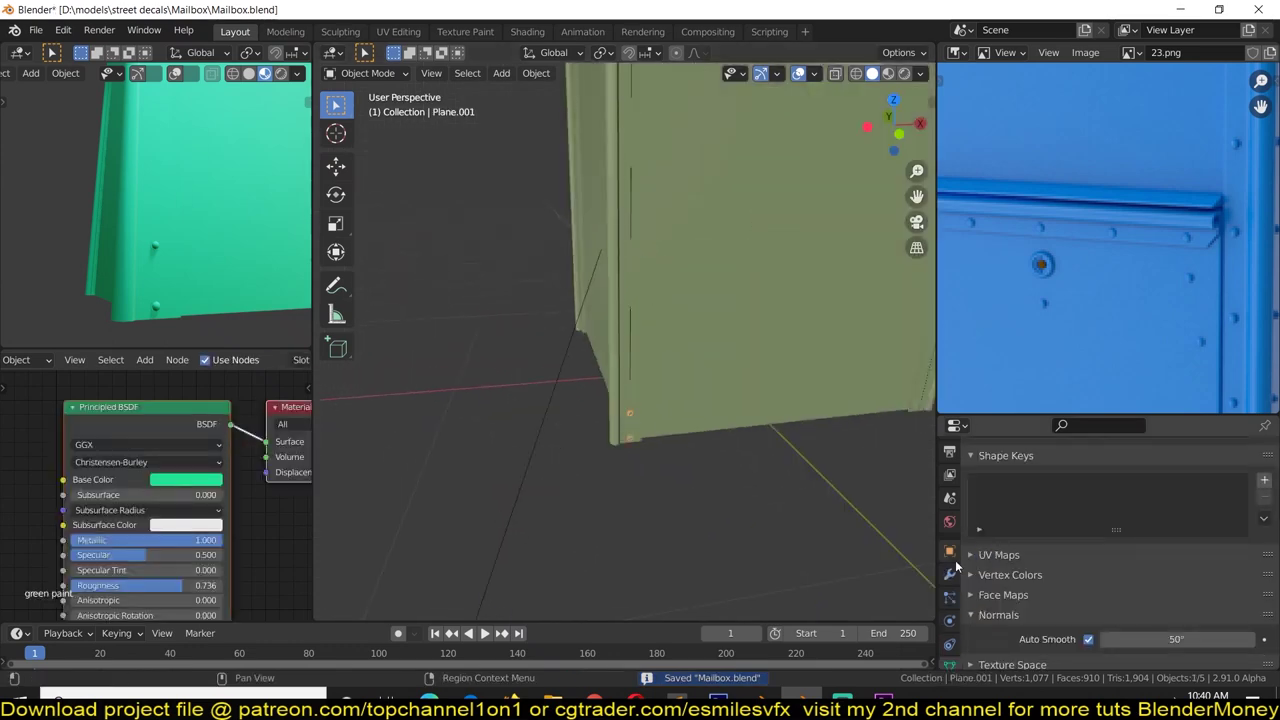
middle_click_drag(230, 220, 195, 235)
middle_click_drag(48, 248, 160, 200)
left_click_drag(1140, 501, 1190, 501)
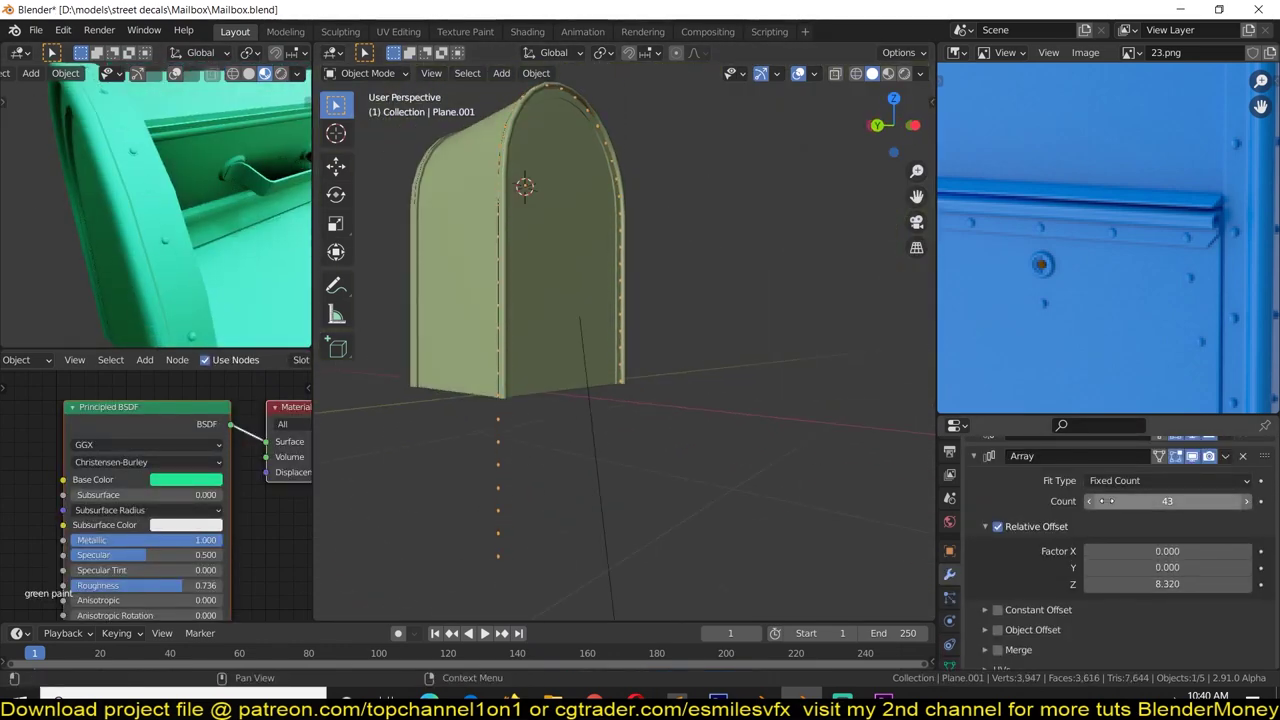
middle_click_drag(600, 300, 680, 260)
scroll(1053, 553, "up", 5)
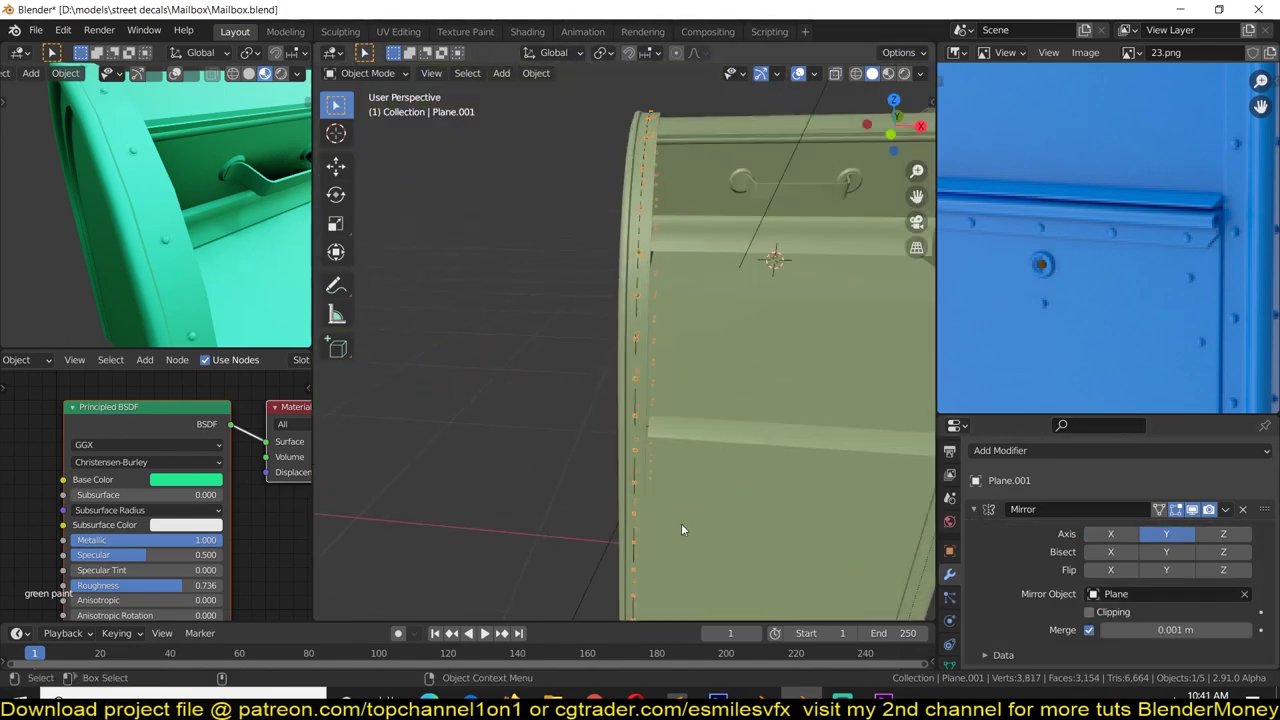
Step: Set the Mirror modifier axes with Plane as mirror object and save Mailbox.blend
left_click(1166, 534)
key("ctrl+s")
left_click(1110, 534)
left_click(1210, 534)
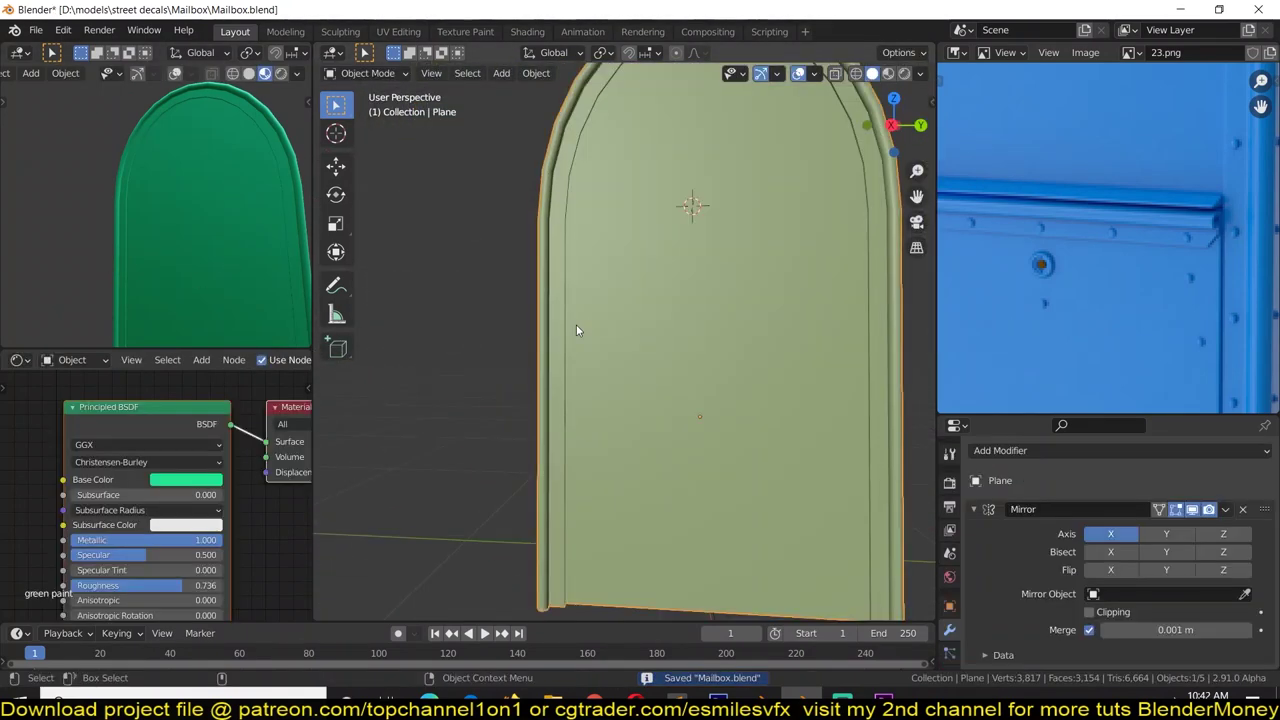
key("Tab")
Step: In wireframe view, convert the inner rim strip Plane.003 into a curve
key("shift+z")
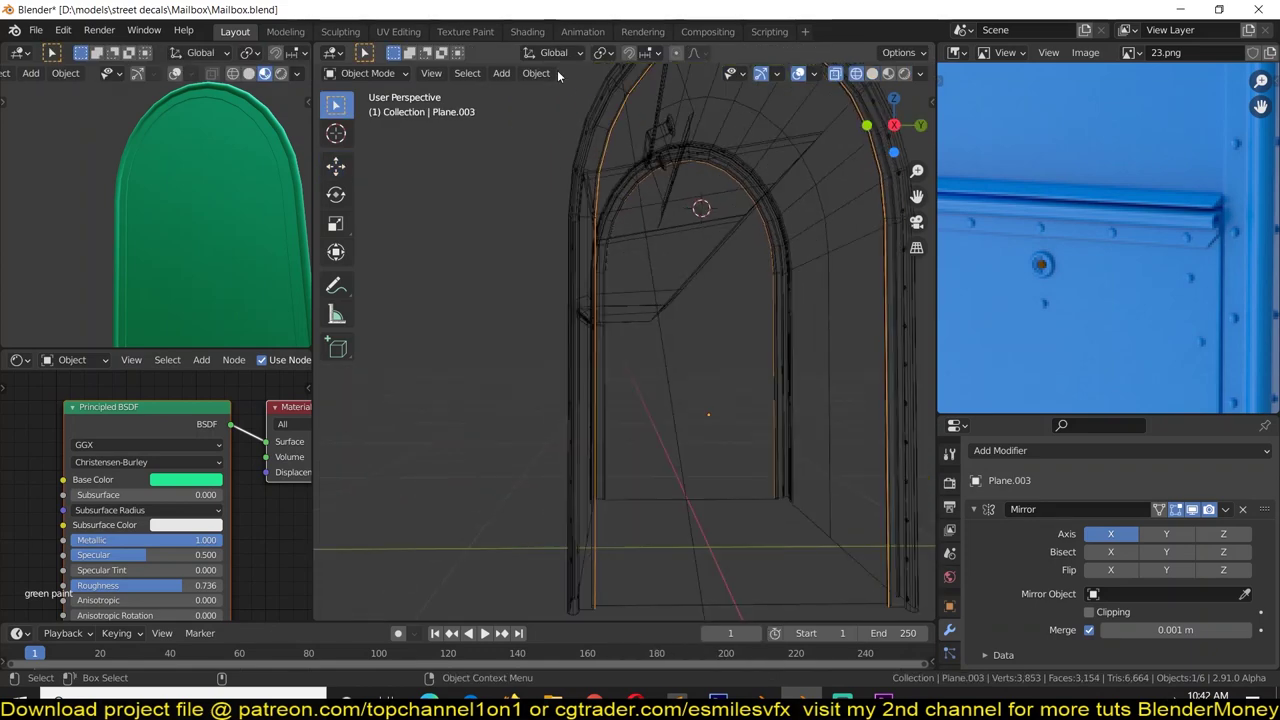
left_click(540, 73)
left_click(745, 511)
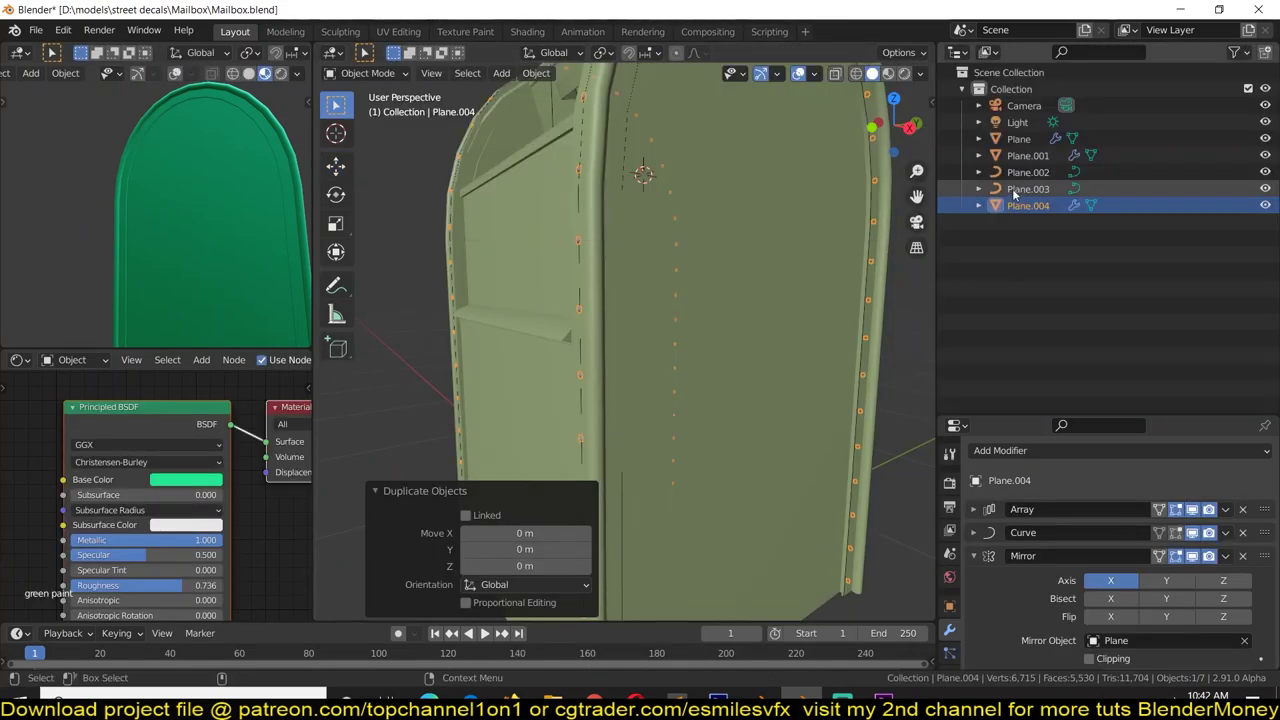
Step: Point the duplicated rivet row's Curve modifier at Plane.003, rotate it -90° and nudge it into place
left_click(1122, 401)
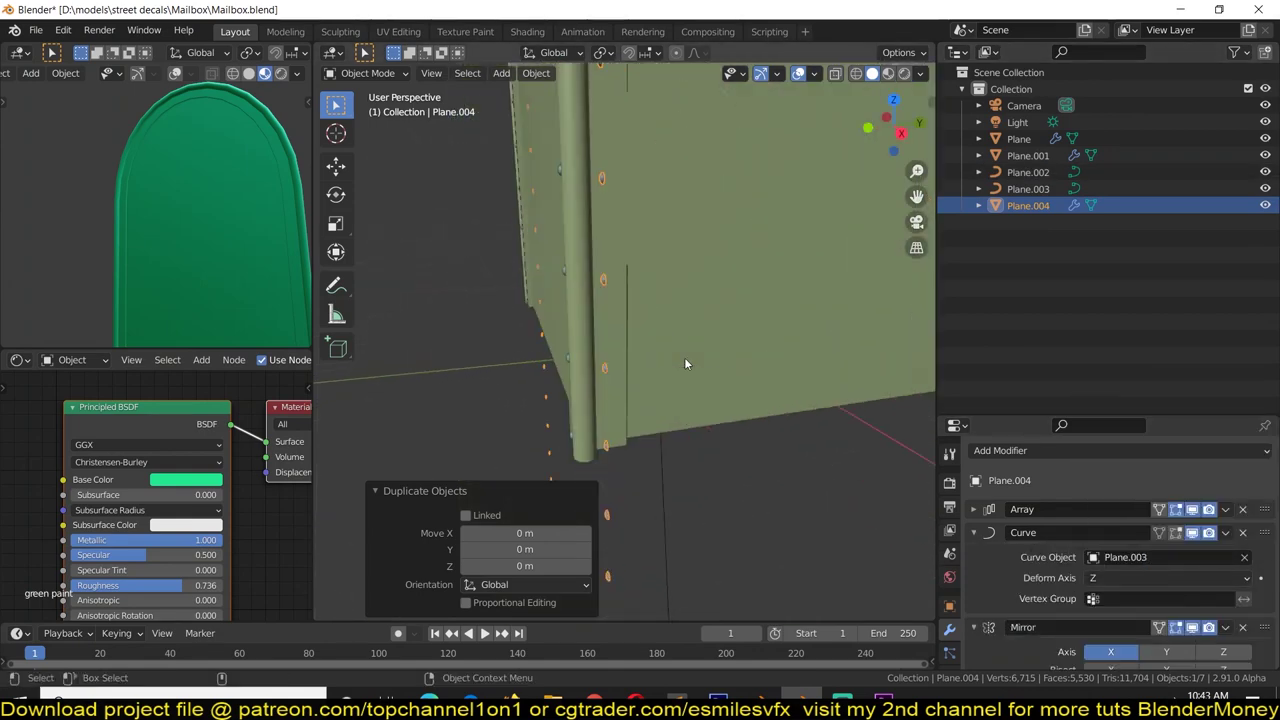
type("-90")
key("Return")
mouse_move(853, 335)
middle_mouse_down()
mouse_move(702, 464)
mouse_move(708, 433)
middle_mouse_up()
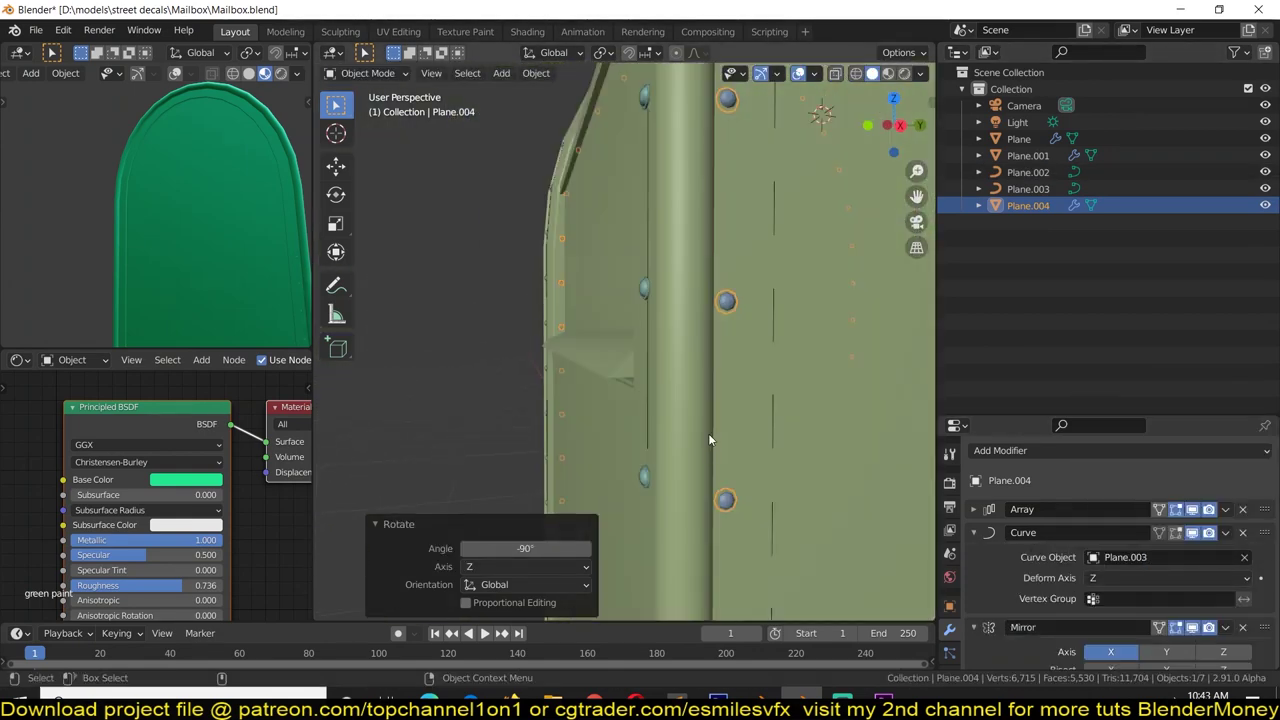
left_click(730, 112)
scroll(720, 112, "down", 3)
scroll(720, 112, "down", 3)
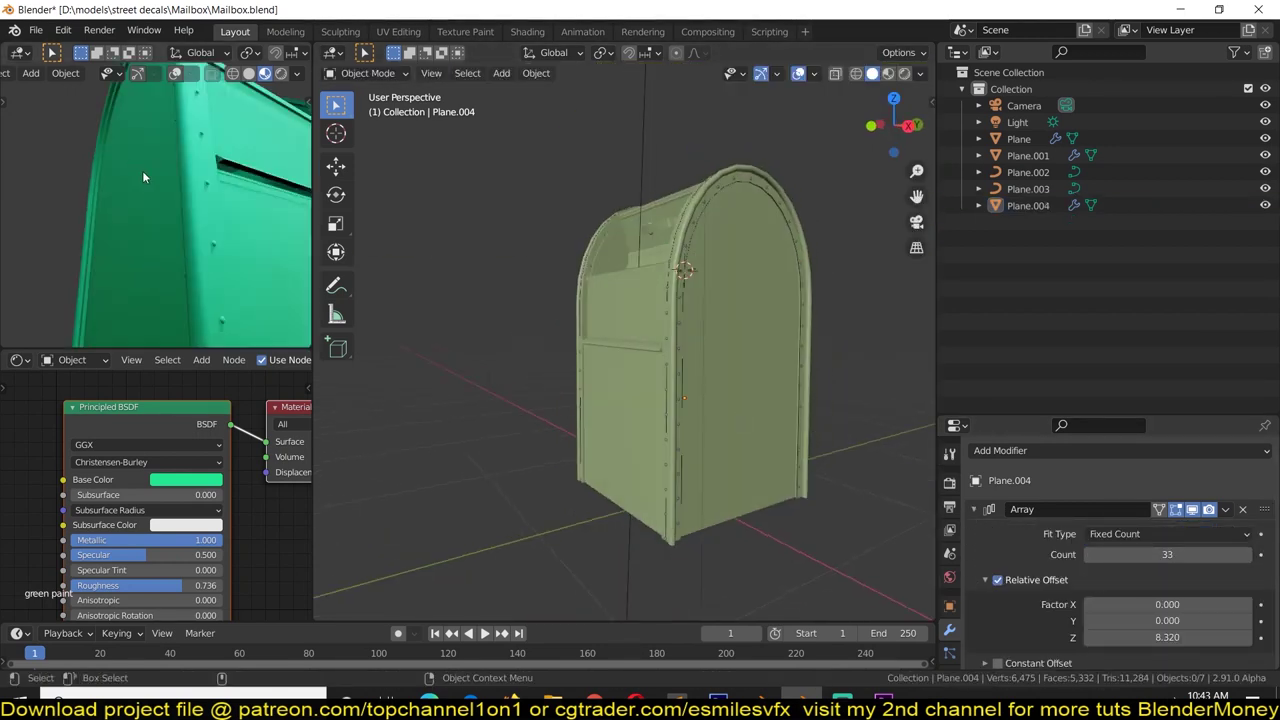
scroll(263, 172, "up", 2)
scroll(672, 302, "up", 3)
scroll(672, 302, "up", 3)
left_click(645, 383)
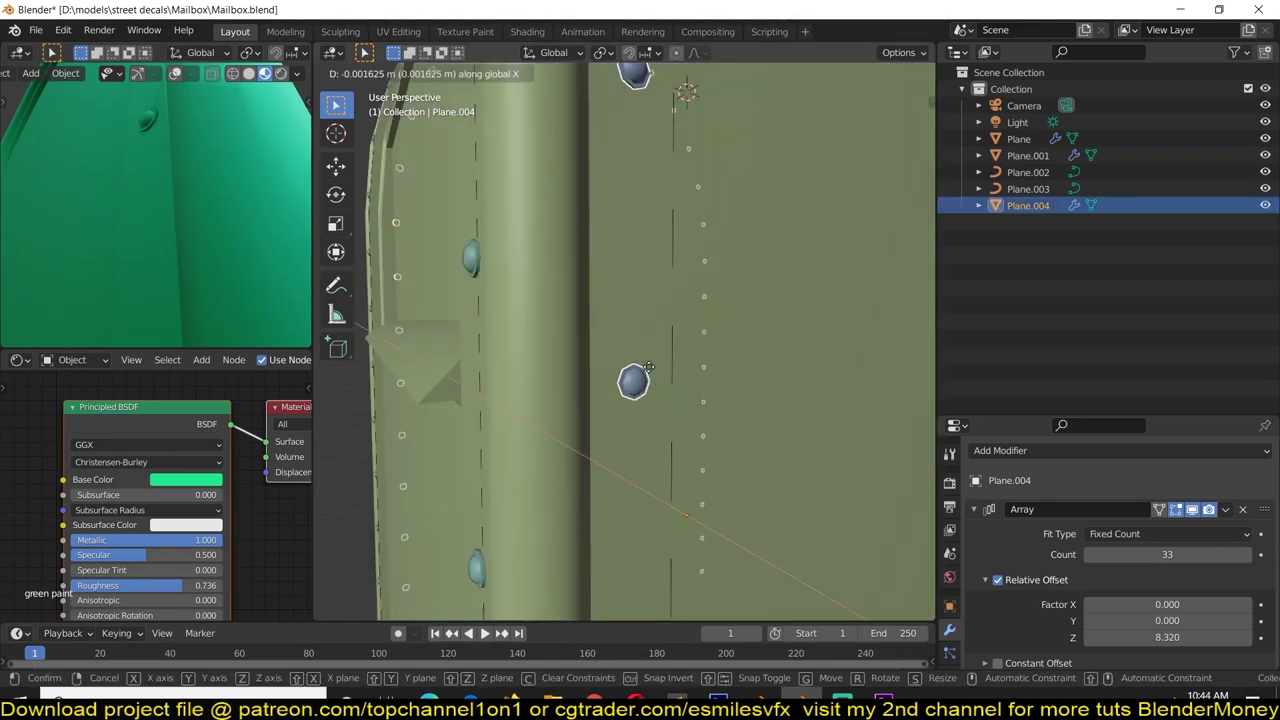
left_click(654, 360)
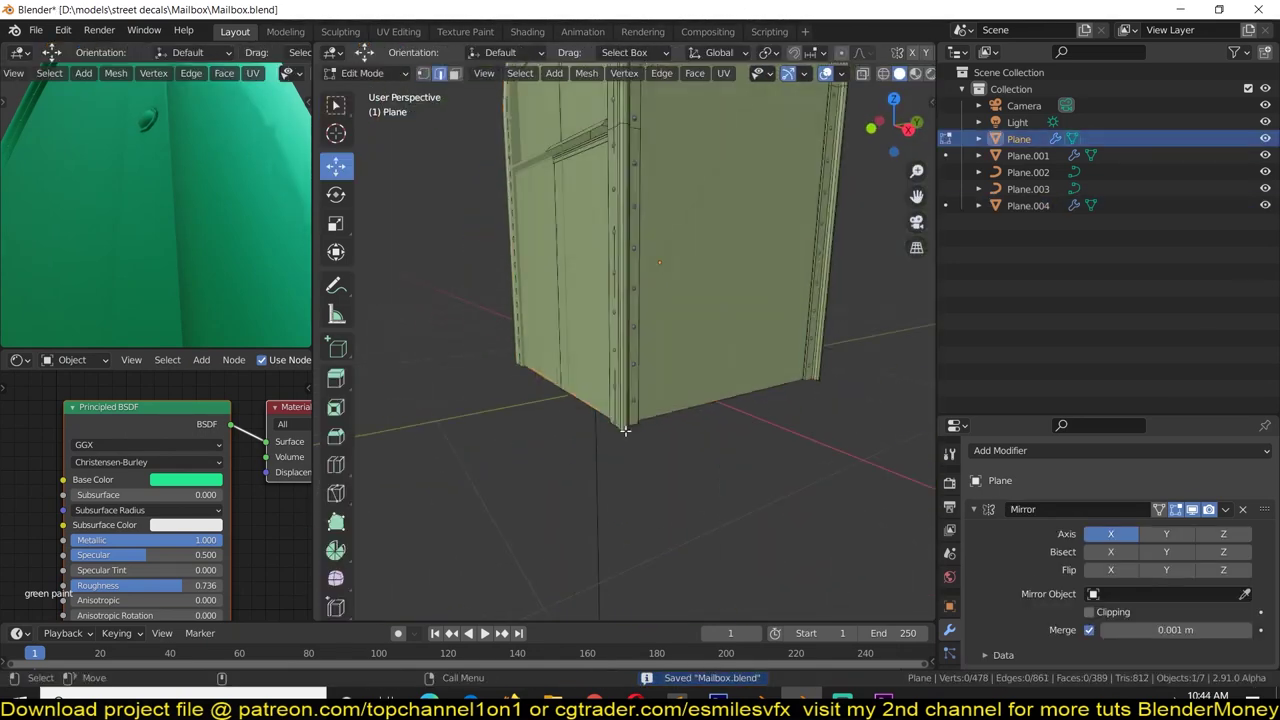
Step: Select the mailbox's side face strip in face select mode
middle_click_drag(624, 430, 650, 300)
scroll(650, 300, "up", 3)
key("3")
left_click(730, 300)
mouse_move(730, 300)
middle_mouse_down()
mouse_move(719, 215)
mouse_move(585, 388)
middle_mouse_up()
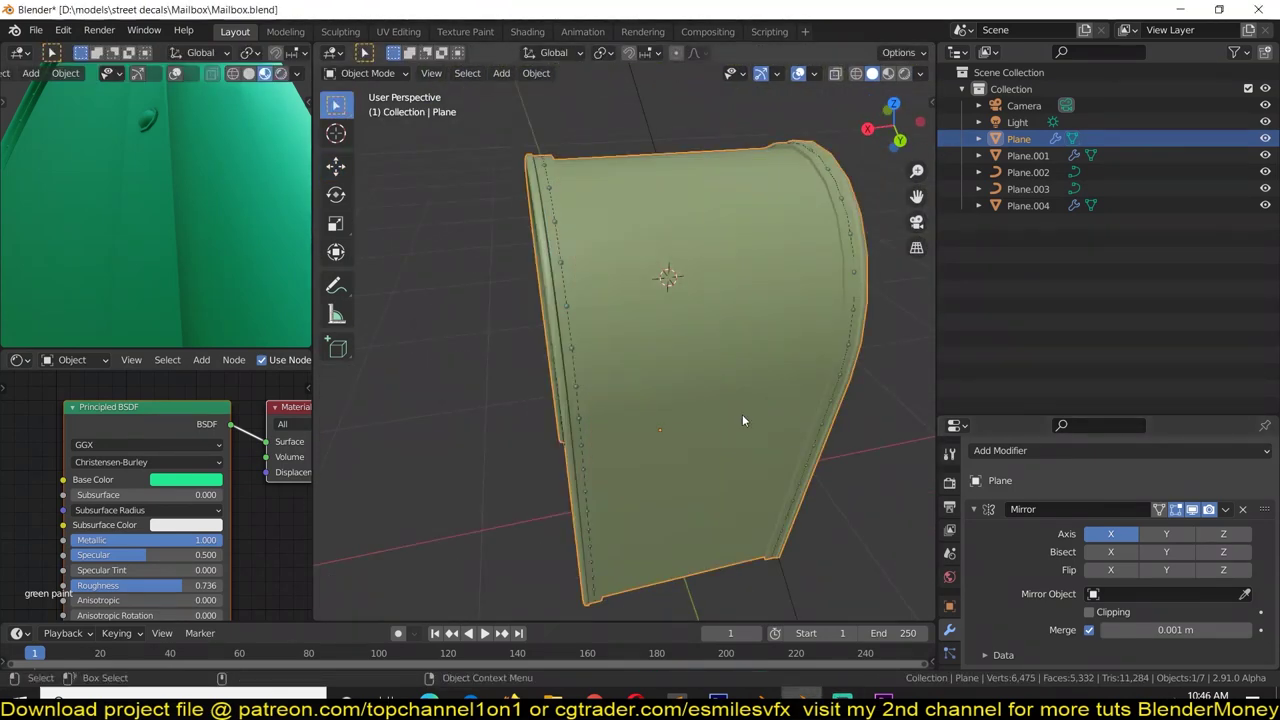
Step: Select the front rivet row and inspect the rivet rows from several angles
left_click(558, 332)
middle_click_drag(558, 332, 682, 229)
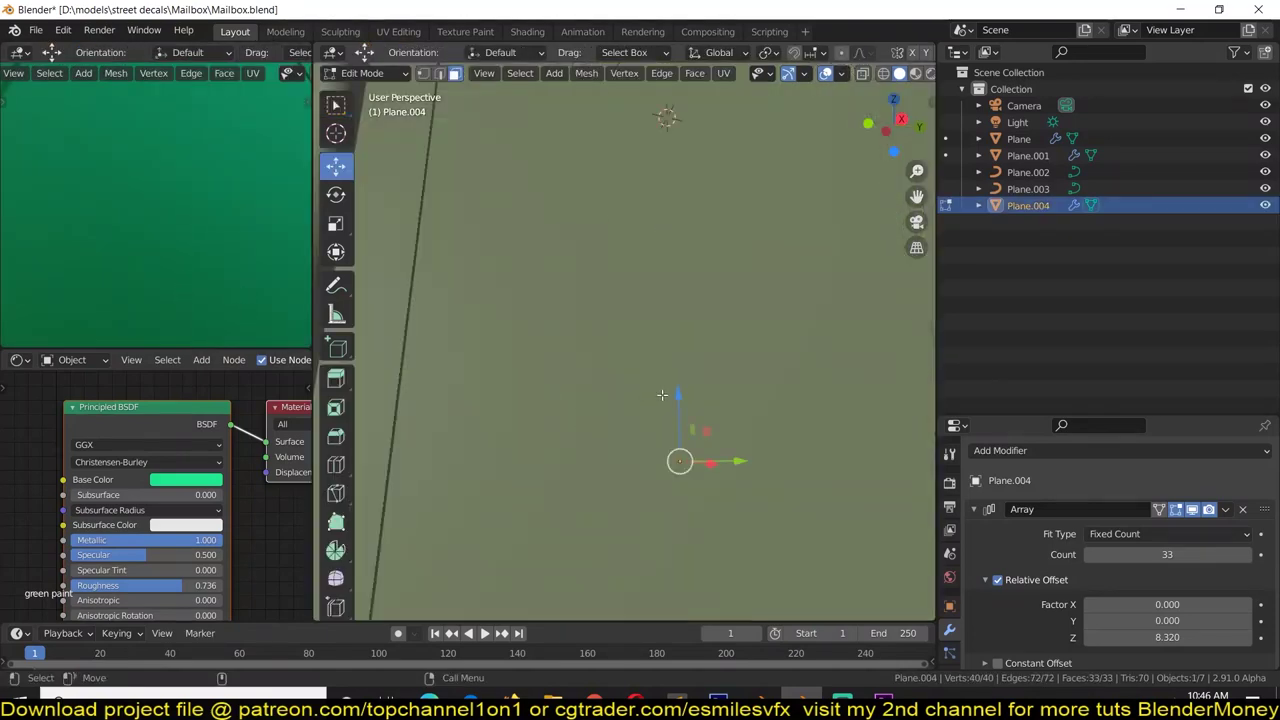
scroll(886, 391, "up", 5)
scroll(508, 414, "down", 5)
mouse_move(508, 414)
middle_mouse_down()
mouse_move(164, 261)
mouse_move(724, 489)
middle_mouse_up()
scroll(699, 300, "up", 3)
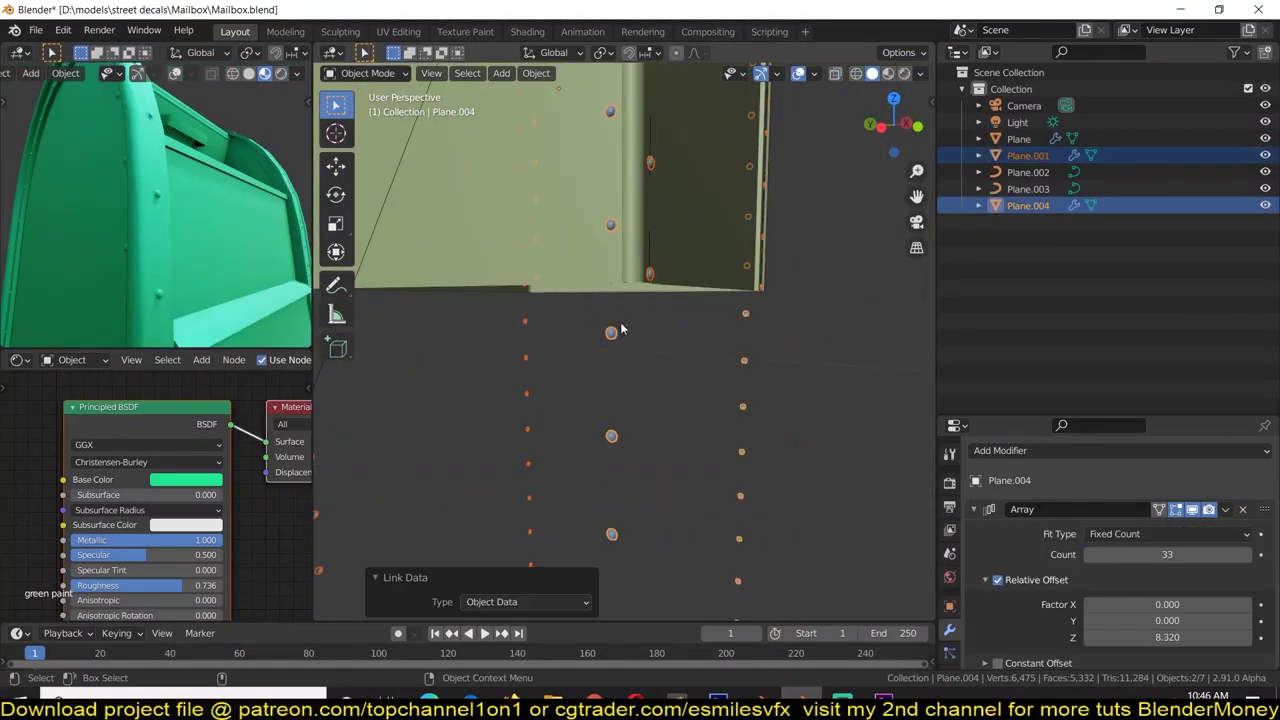
scroll(620, 328, "down", 4)
middle_click_drag(220, 240, 149, 265)
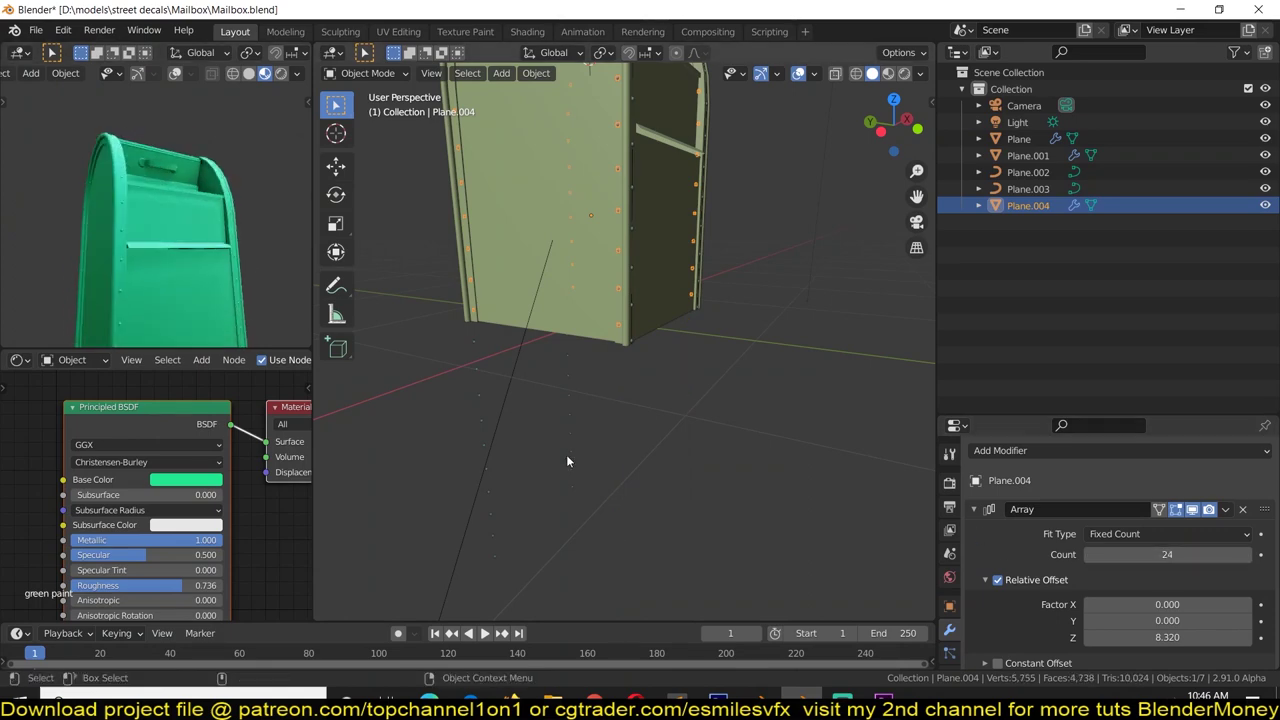
Step: Extrude the mailbox body's side panels down into legs in Edit Mode
left_click(628, 345)
key("Tab")
scroll(620, 330, "up", 5)
middle_click_drag(614, 317, 754, 233)
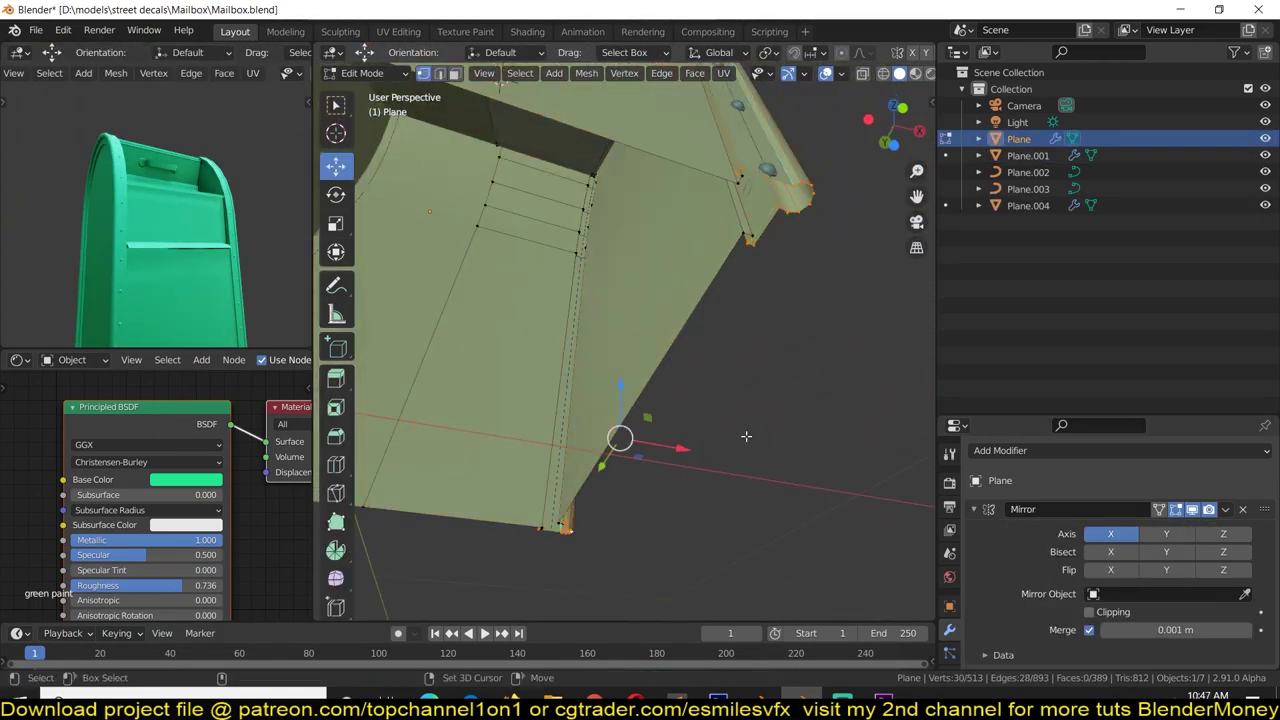
scroll(746, 436, "down", 4)
key("Tab")
Step: Shift the side and front rivet rows about 0.081 m lower and set Plane.004's count to 32
left_click(1028, 155)
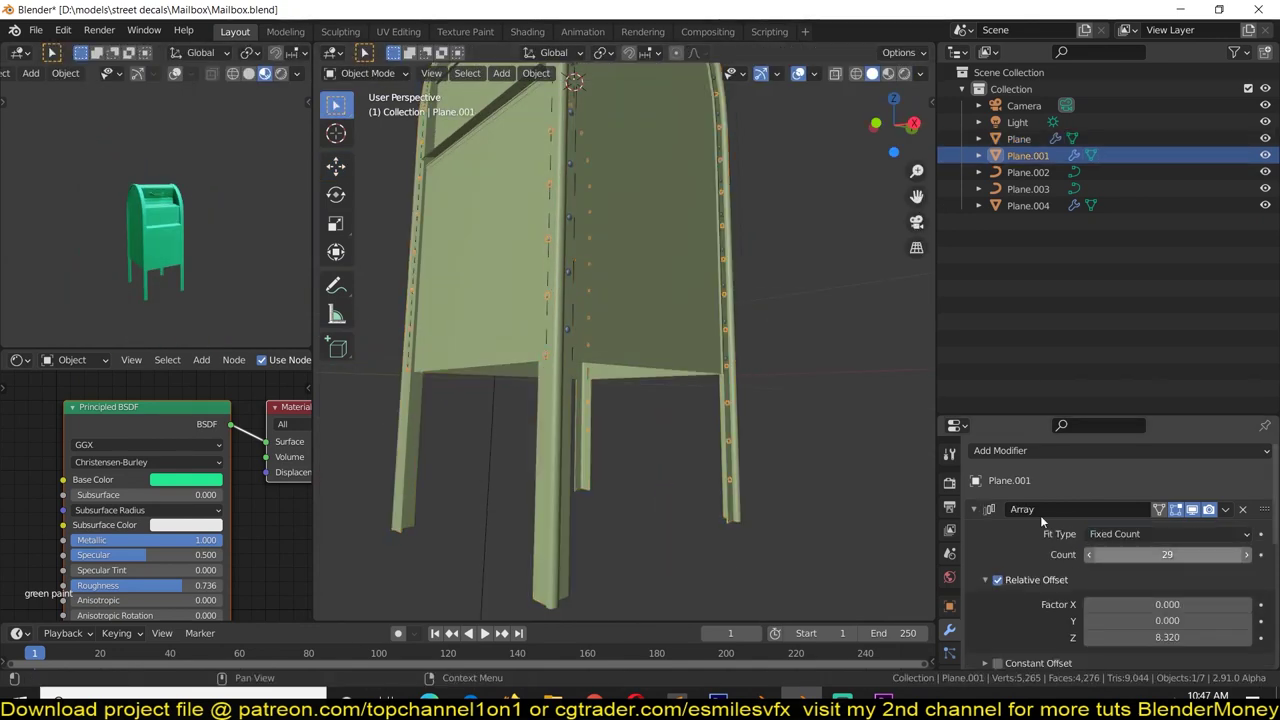
left_click(566, 335)
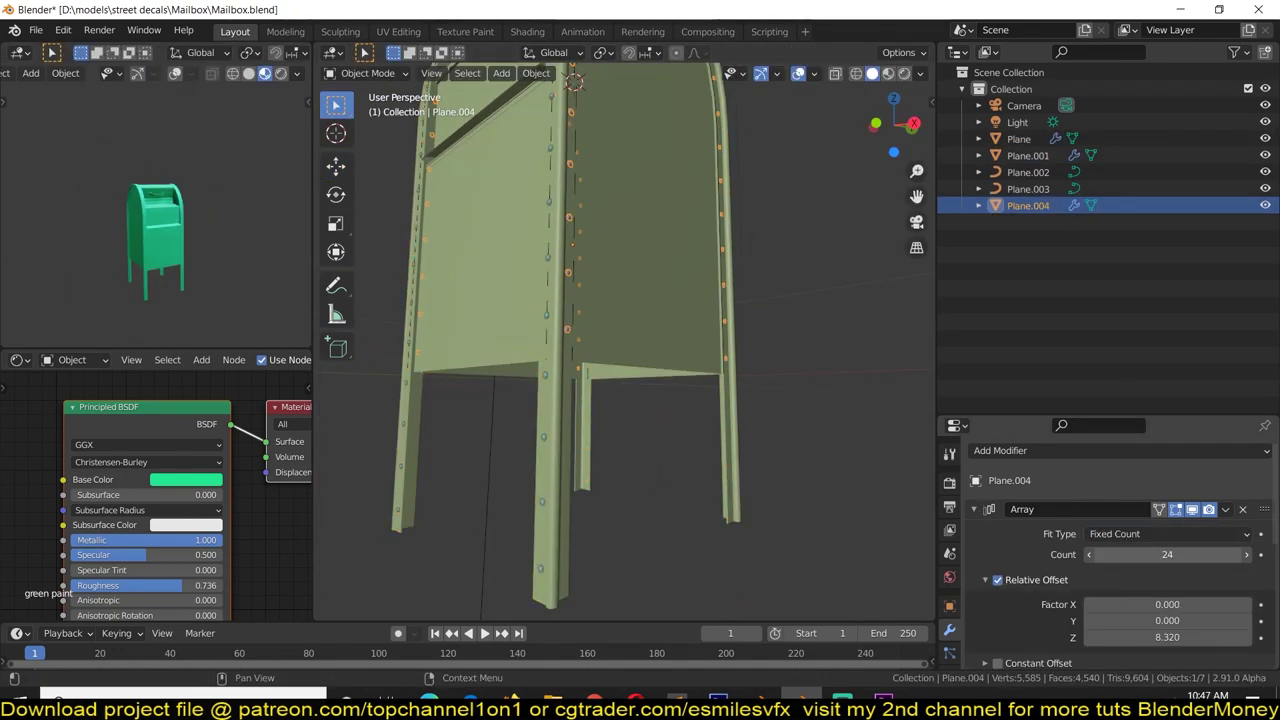
left_click(896, 436)
double_click(1247, 555)
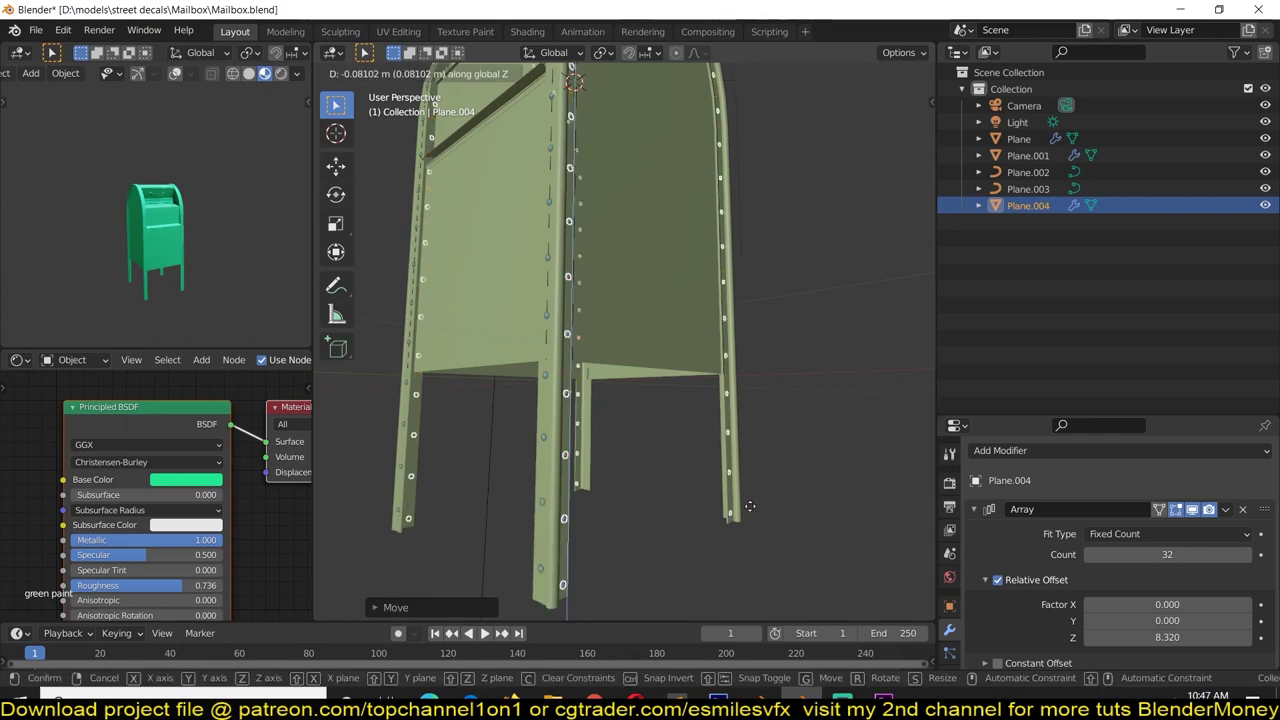
key("KP_1")
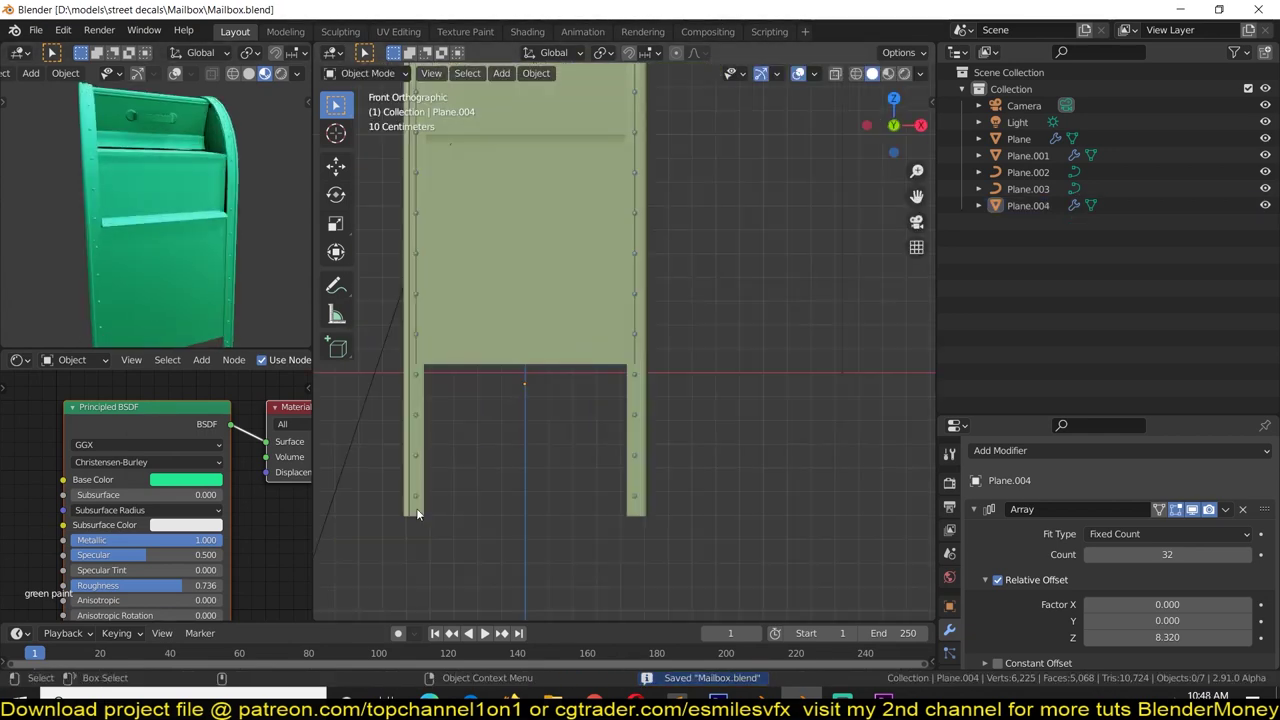
Step: Remove the Array modifier from Plane.005 and slide the rivet sideways along X in front view
left_click(1243, 509)
middle_click_drag(700, 300, 811, 312)
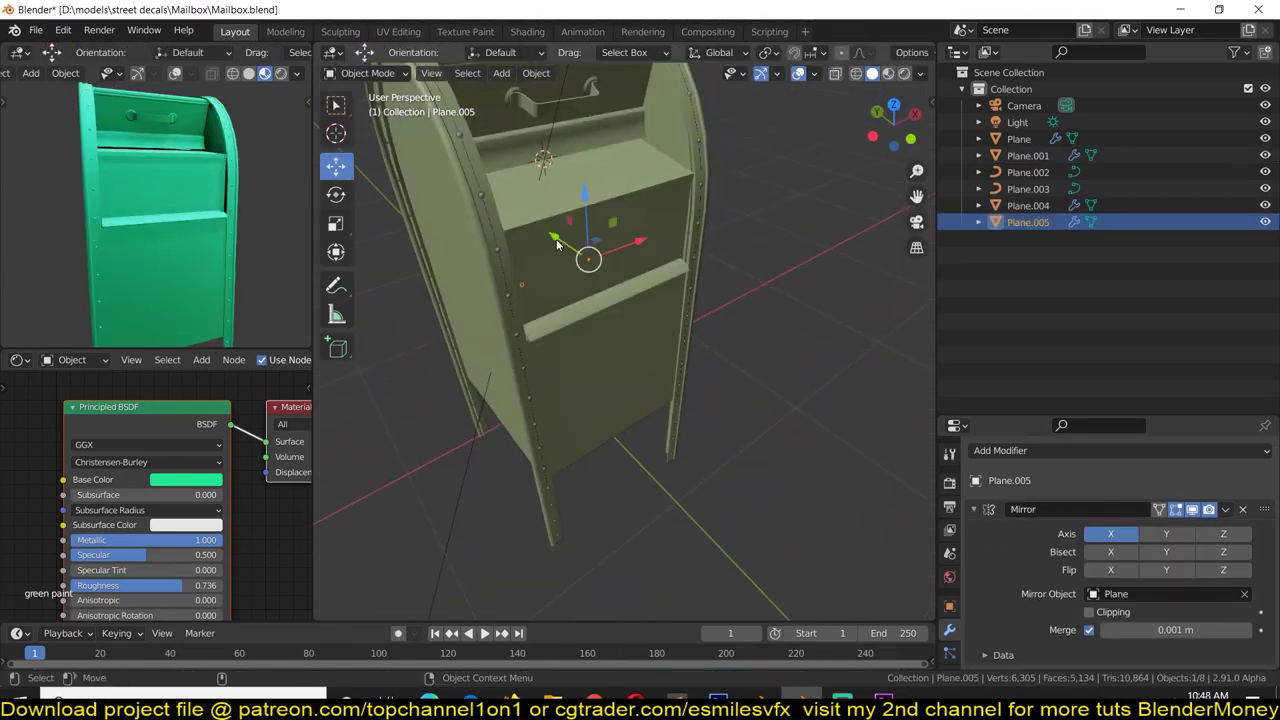
scroll(739, 196, "up", 5)
mouse_move(739, 196)
middle_mouse_down()
mouse_move(514, 346)
mouse_move(758, 241)
mouse_move(757, 285)
middle_mouse_up()
key("KP_1")
left_click_drag(646, 240, 769, 266)
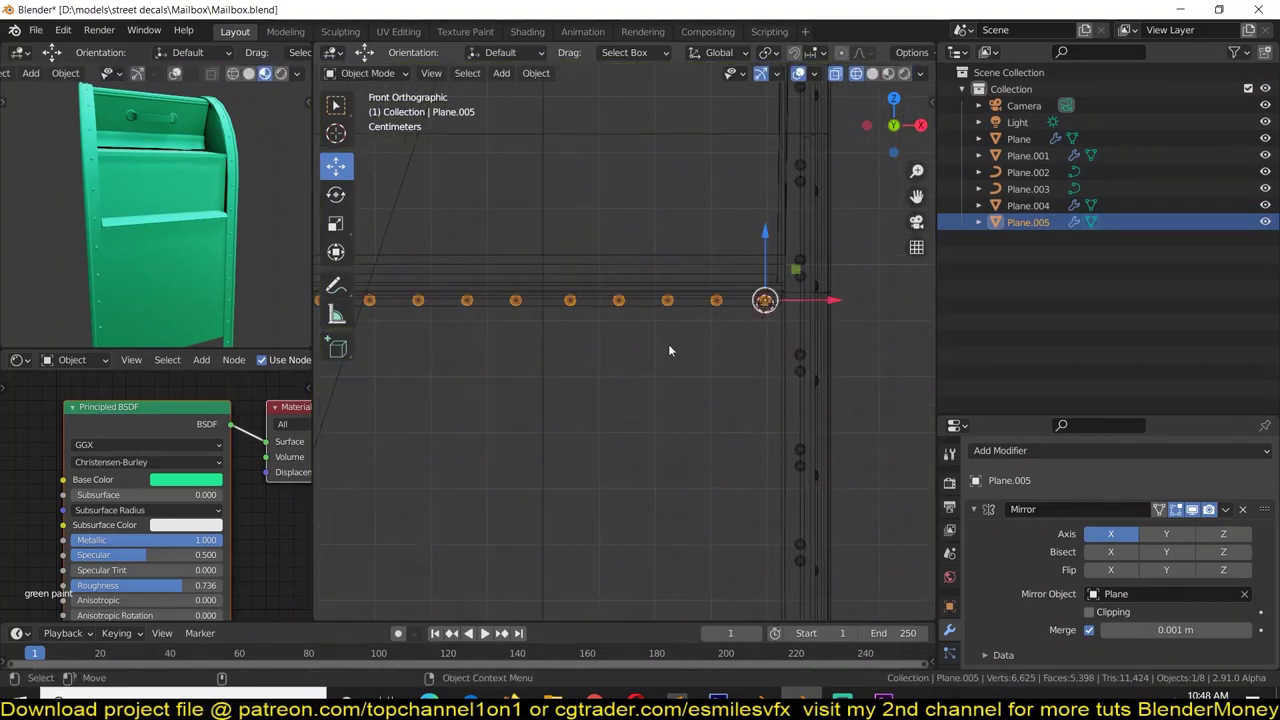
key("ctrl+s")
Step: In Edit Mode on Plane.005, snap a rivet to the 3D cursor and lower it
key("Tab")
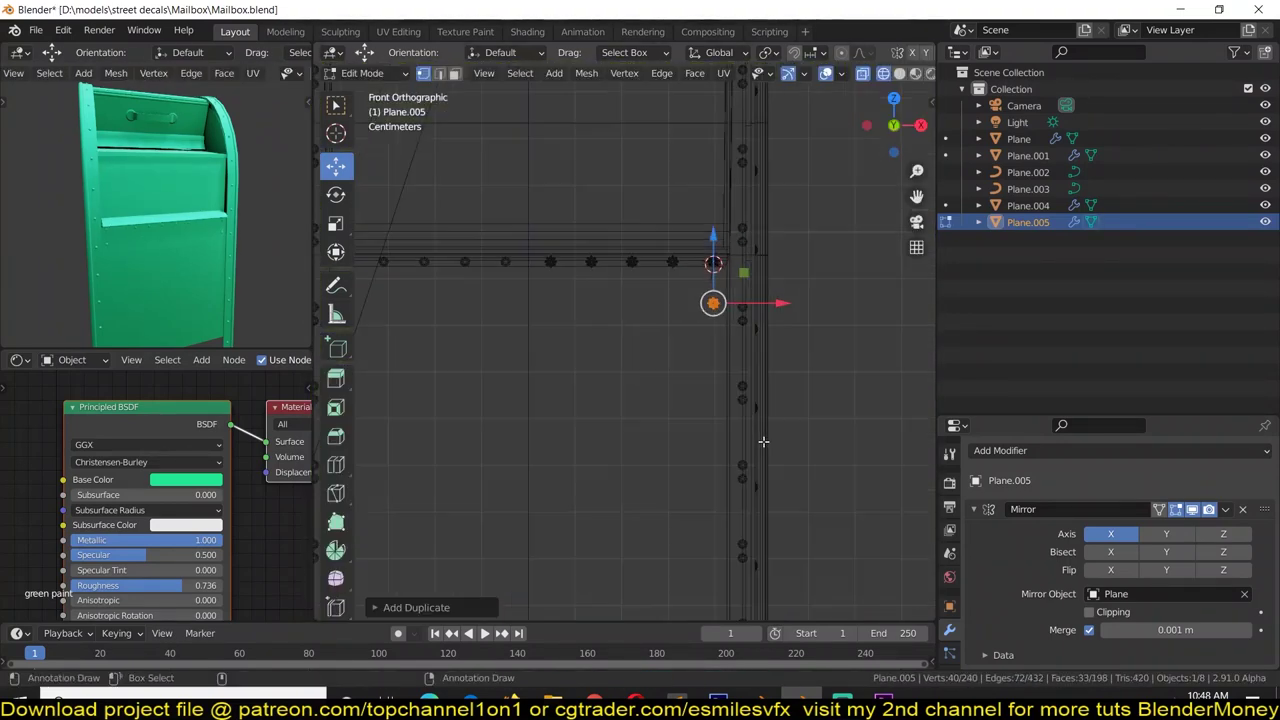
scroll(763, 441, "down", 3)
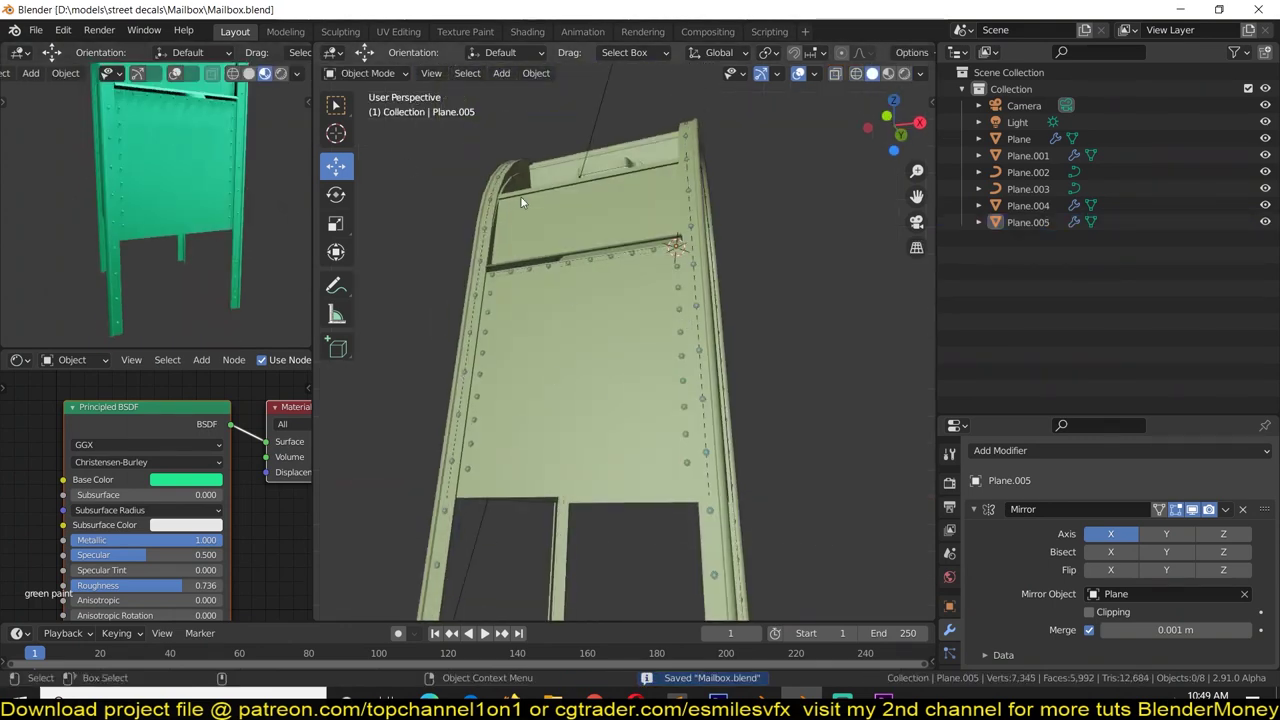
middle_click_drag(521, 203, 651, 264)
left_click(651, 264)
scroll(651, 264, "up", 4)
key("Tab")
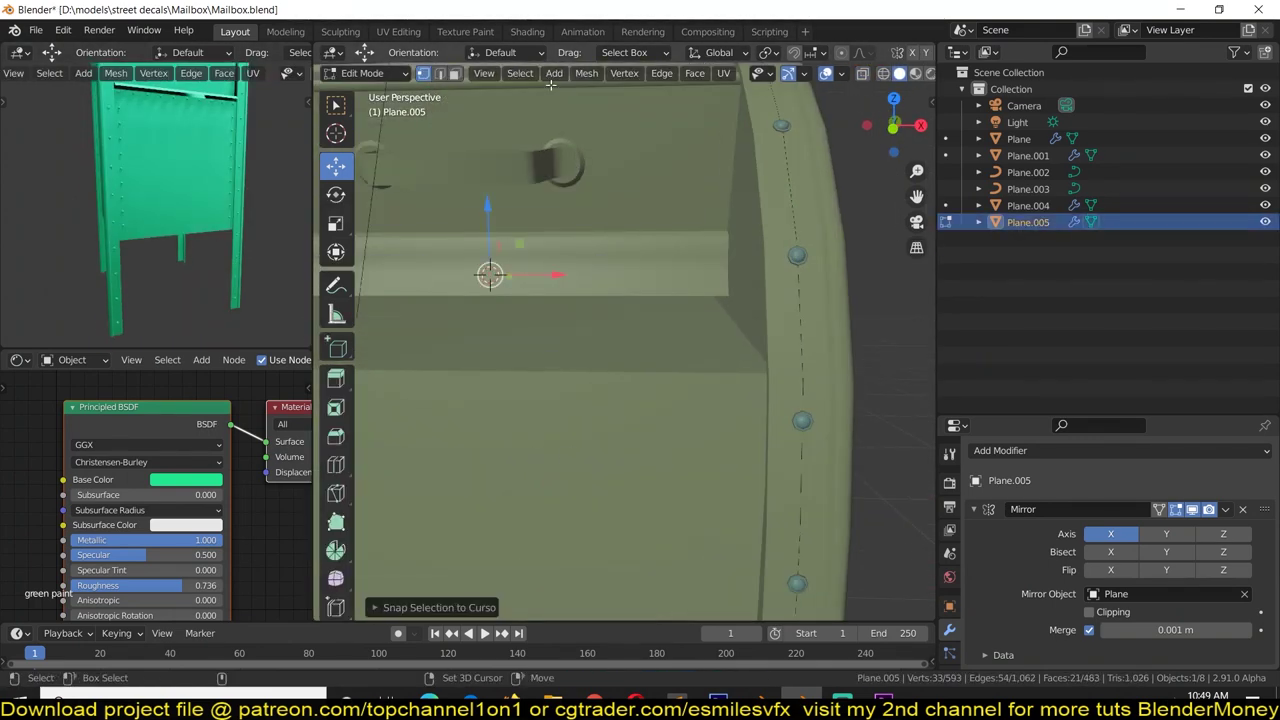
key("KP_Decimal")
middle_click_drag(580, 200, 624, 295)
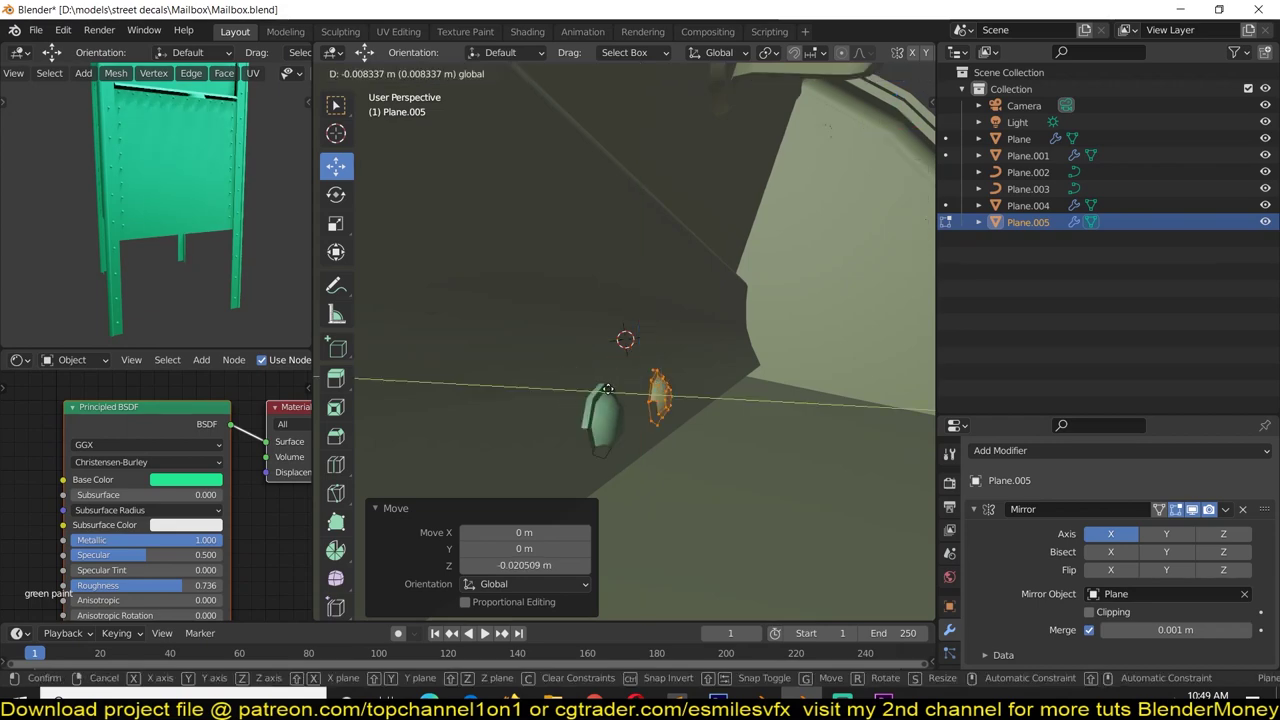
left_click(607, 388)
middle_click_drag(607, 388, 699, 344)
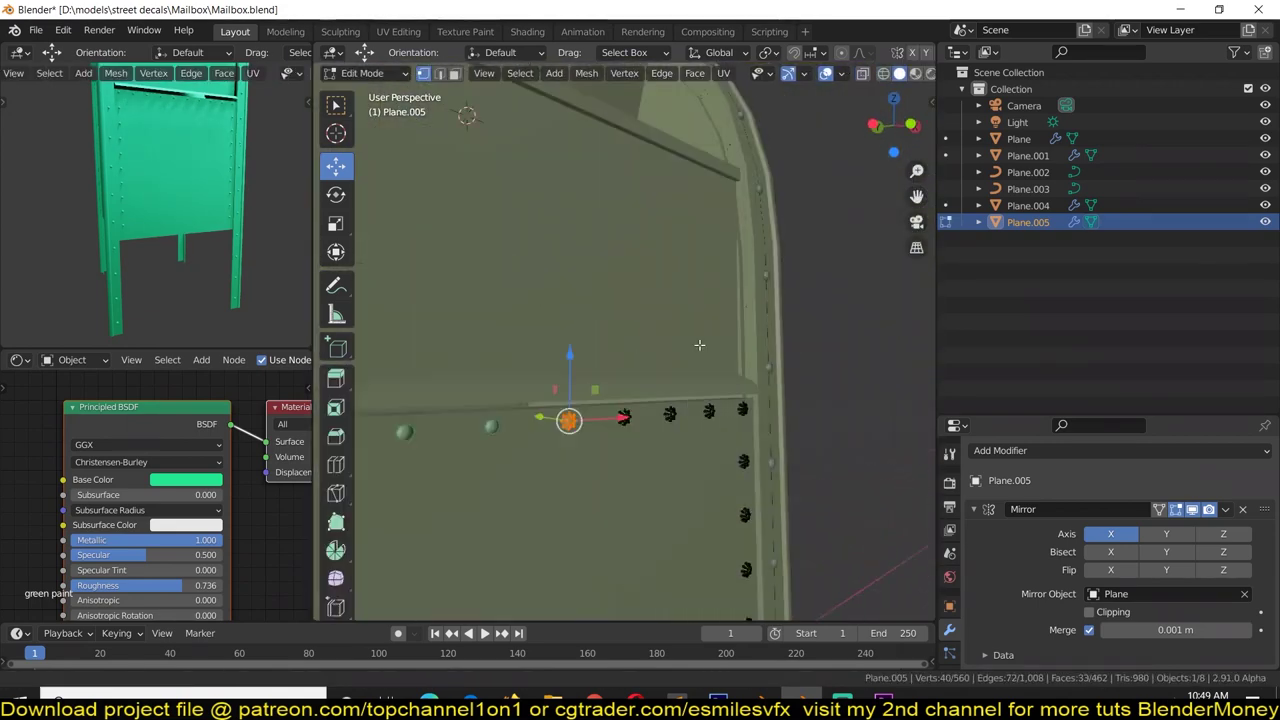
Step: Snap another rivet to the 3D cursor and move it along X onto the rim
key("shift+s")
key("KP_Decimal")
scroll(624, 340, "down", 3)
key("g")
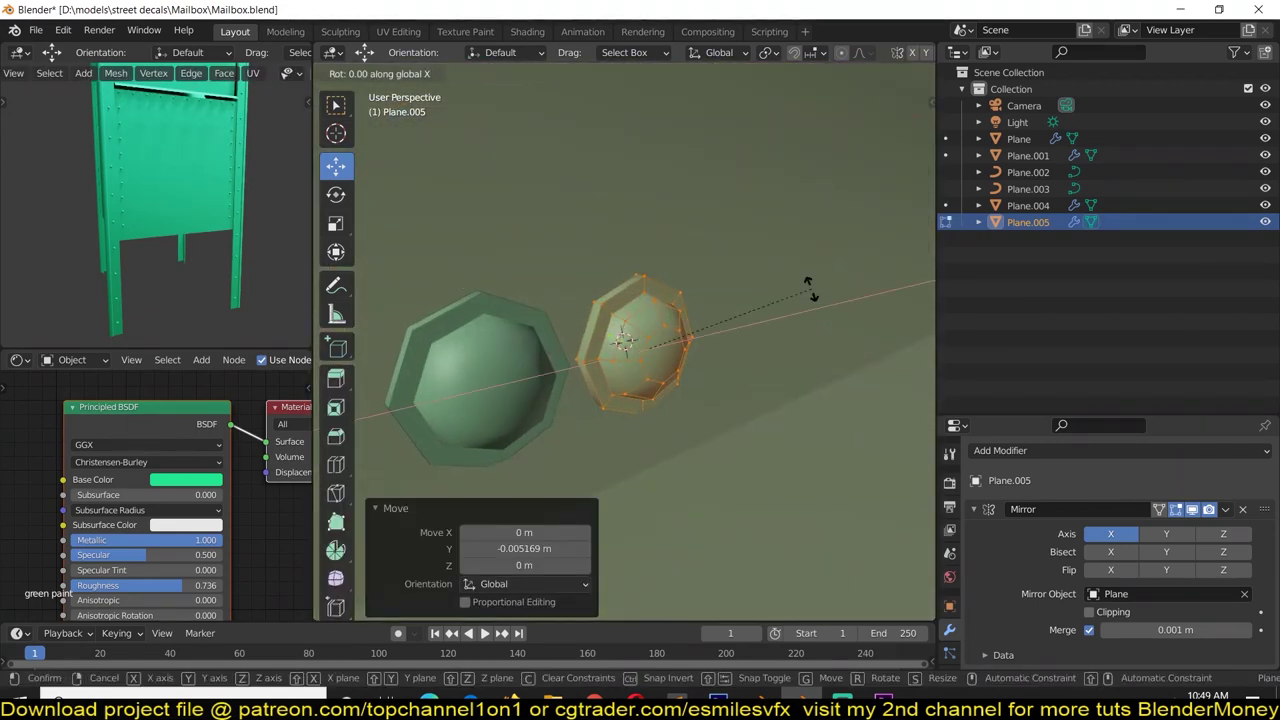
key("Escape")
key("g")
key("x")
left_click(690, 346)
scroll(690, 346, "up", 4)
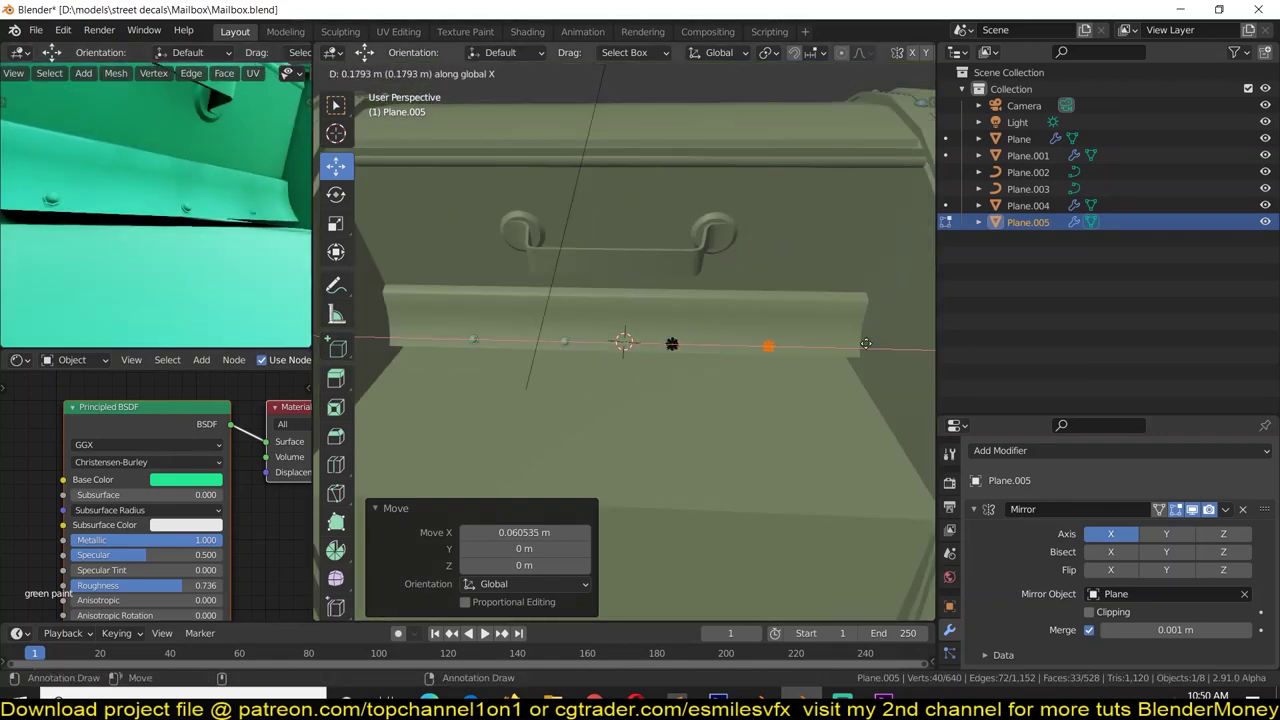
left_click(866, 343)
scroll(676, 352, "down", 3)
middle_click_drag(678, 351, 720, 363)
Step: Snap the next rivet to the cursor, then rotate it and shift it along X in top view
key("shift+s")
key("KP_Decimal")
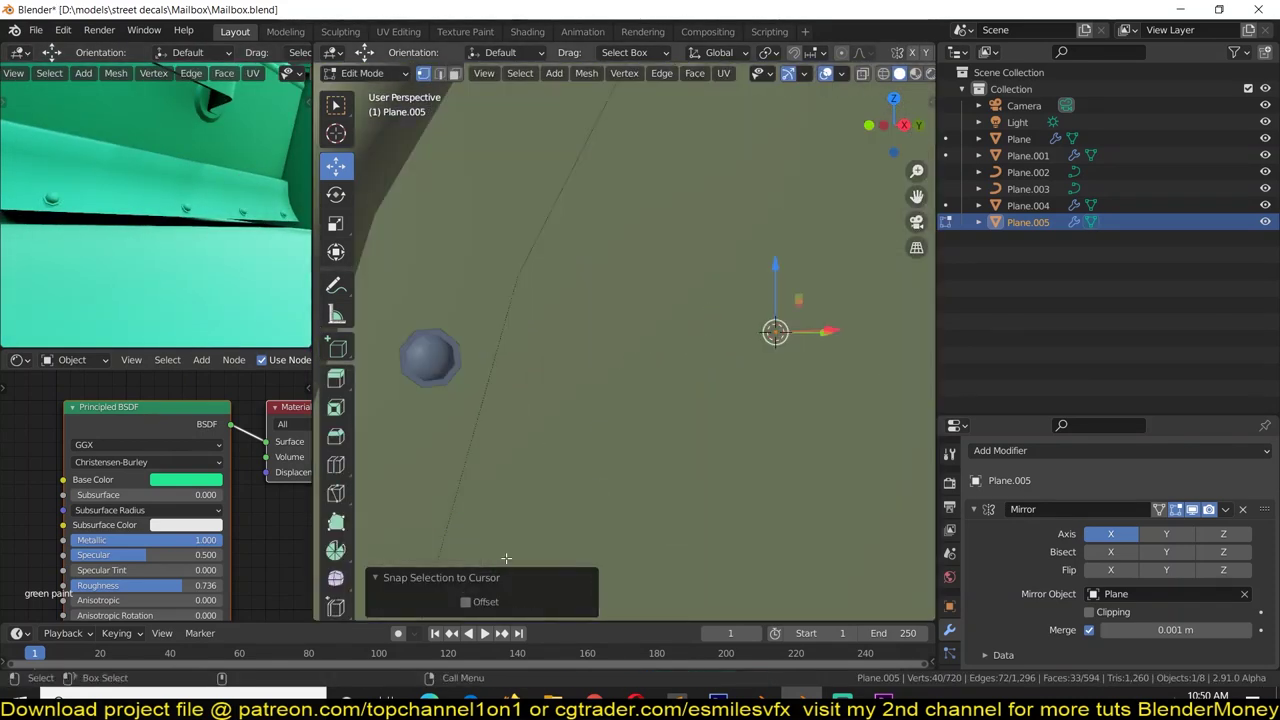
scroll(506, 558, "down", 2)
key("KP_7")
key("r")
key("g")
key("x")
left_click(760, 422)
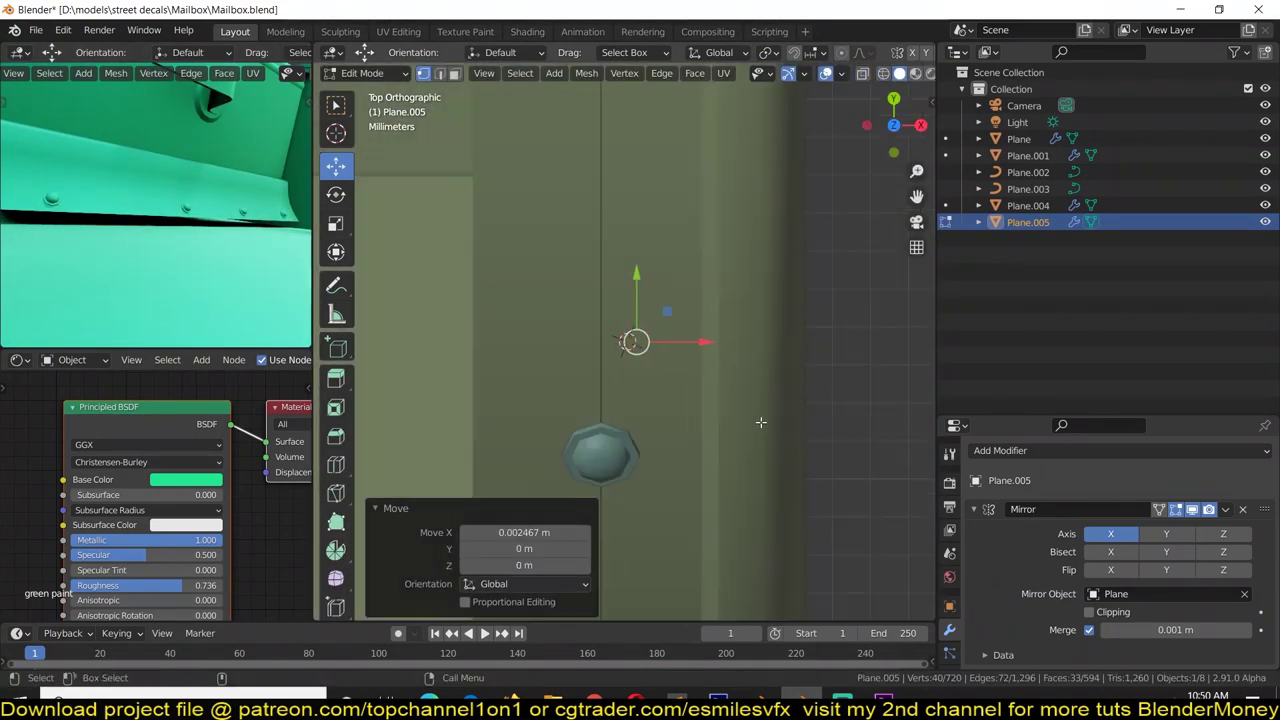
middle_click_drag(760, 422, 620, 330)
scroll(600, 330, "down", 2)
Step: Move the selected rivets down along Z and then back into the row
key("g")
key("z")
left_click(578, 335)
scroll(613, 346, "down", 2)
left_click_drag(545, 274, 667, 326)
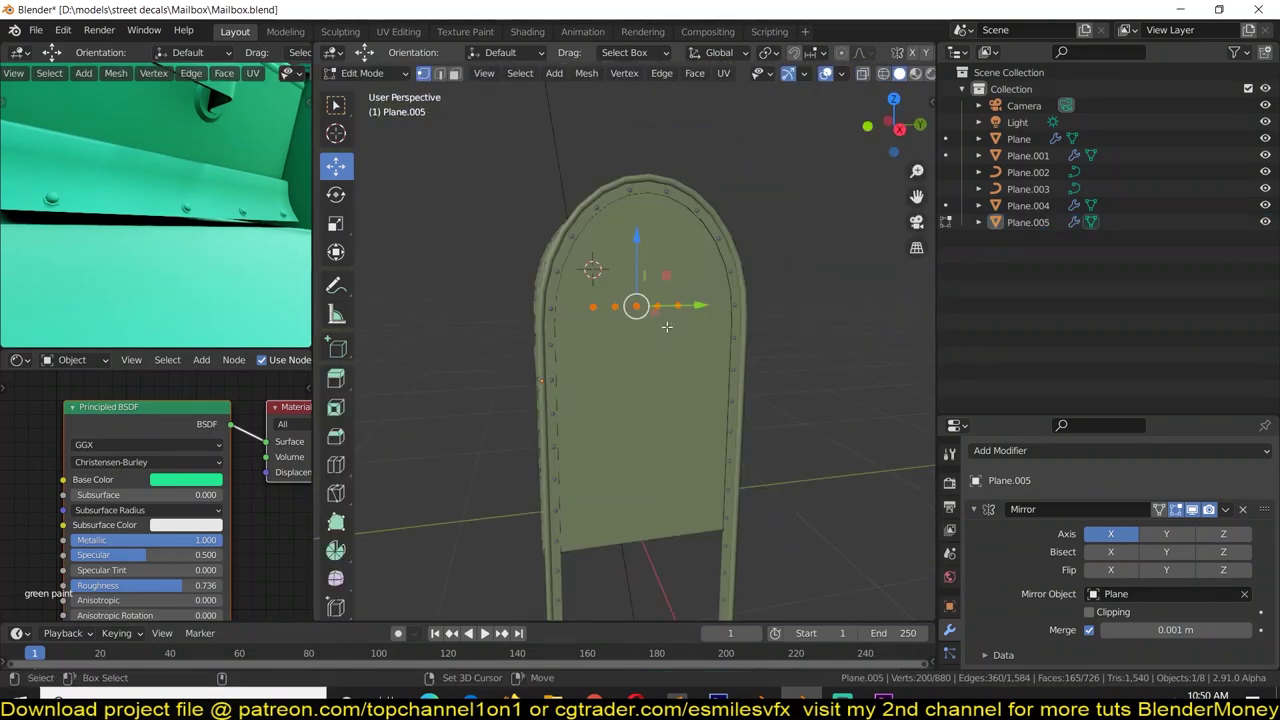
left_click(678, 523)
scroll(664, 436, "up", 3)
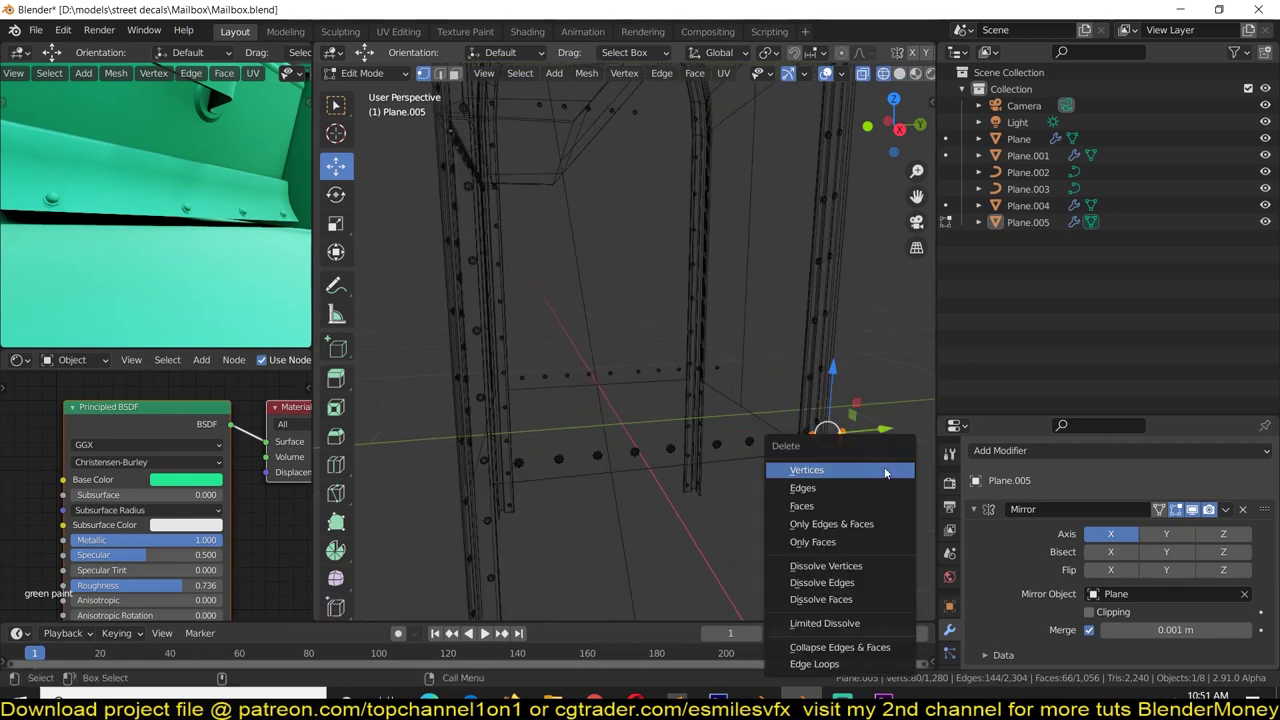
Step: Duplicate the bottom rivets and move the copies along Y, then undo the extra duplicates
key("alt+z")
middle_click_drag(820, 424, 791, 433)
key("a")
key("shift+d")
key("Escape")
key("KP_7")
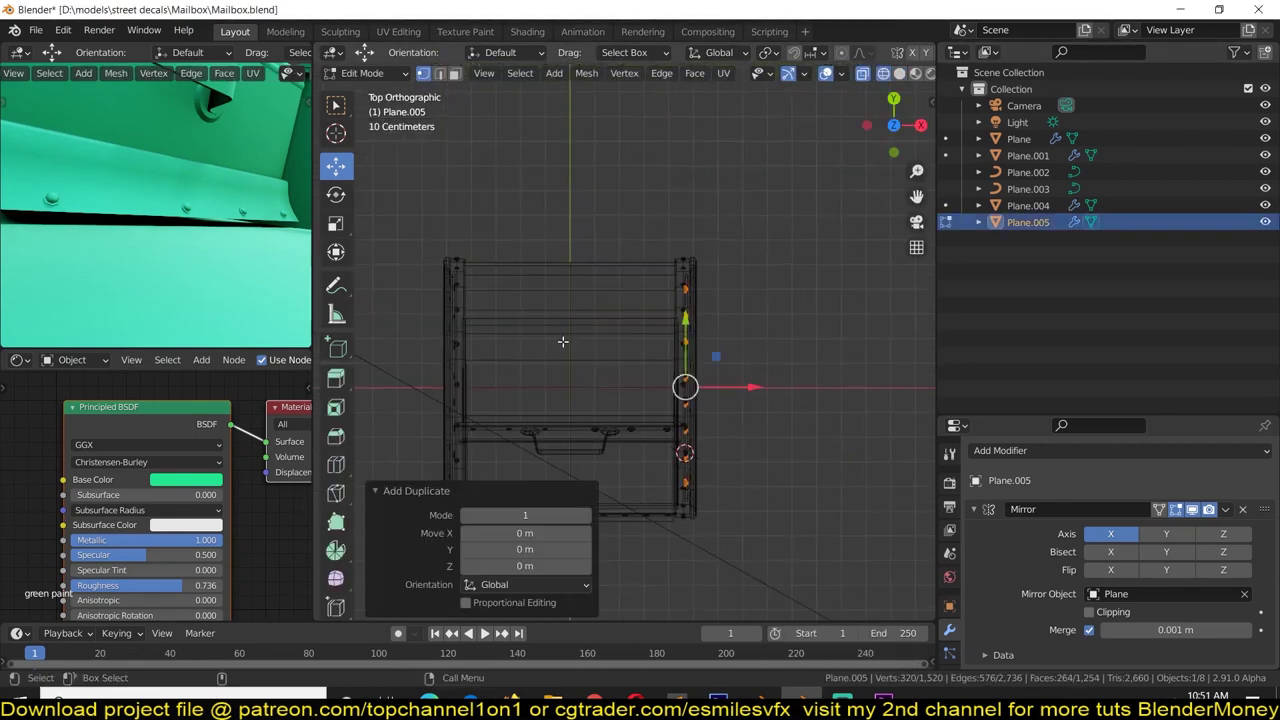
key("y")
left_click(603, 243)
key("alt+z")
mouse_move(603, 243)
middle_mouse_down()
mouse_move(640, 330)
mouse_move(712, 360)
mouse_move(523, 354)
mouse_move(657, 467)
middle_mouse_up()
key("z")
key("ctrl+z")
key("ctrl+z")
key("alt+z")
key("alt+z")
Step: Save Mailbox.blend, then in right side view begin rotating the selected rivet
key("ctrl+s")
scroll(657, 467, "down", 3)
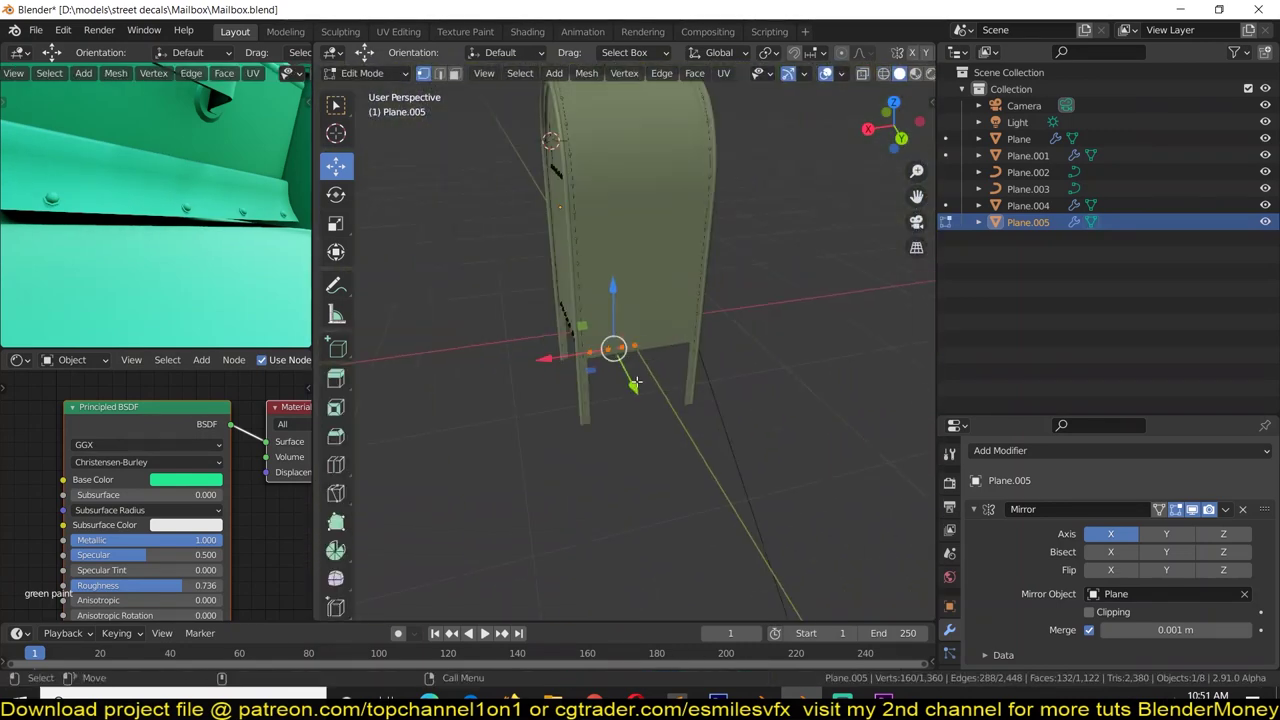
scroll(777, 260, "up", 5)
key("Tab")
key("KP_3")
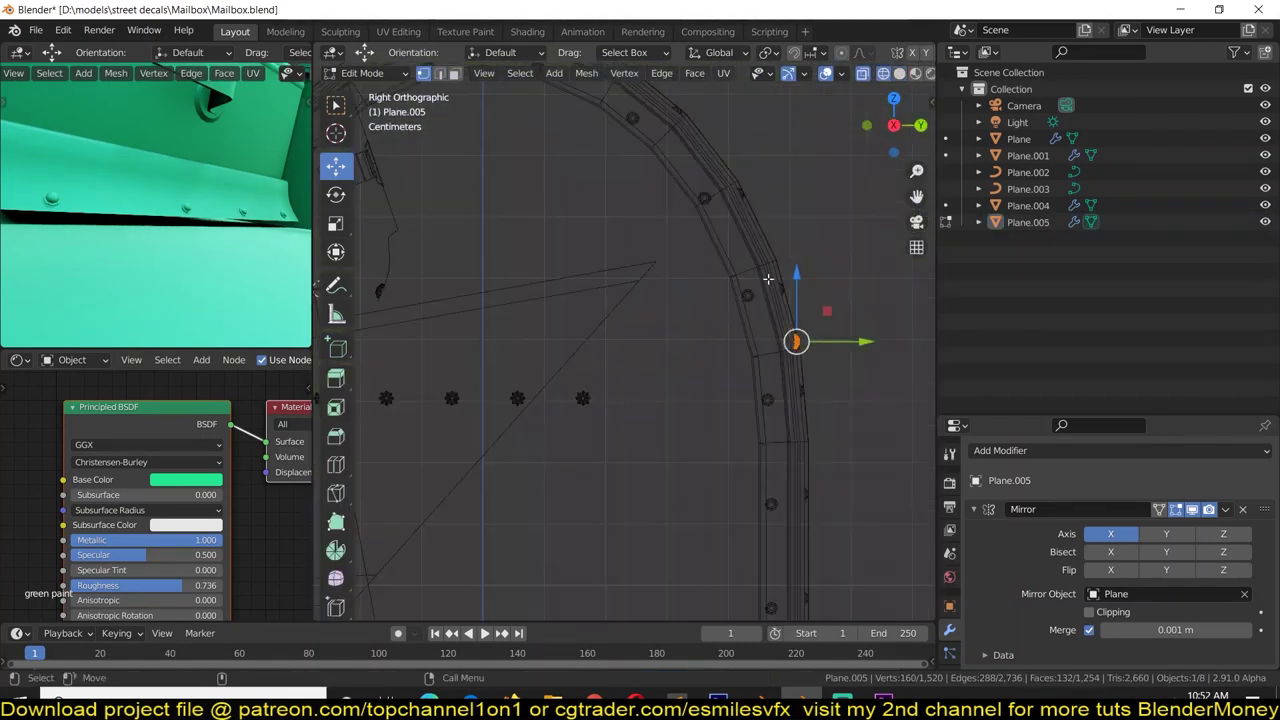
key("r")
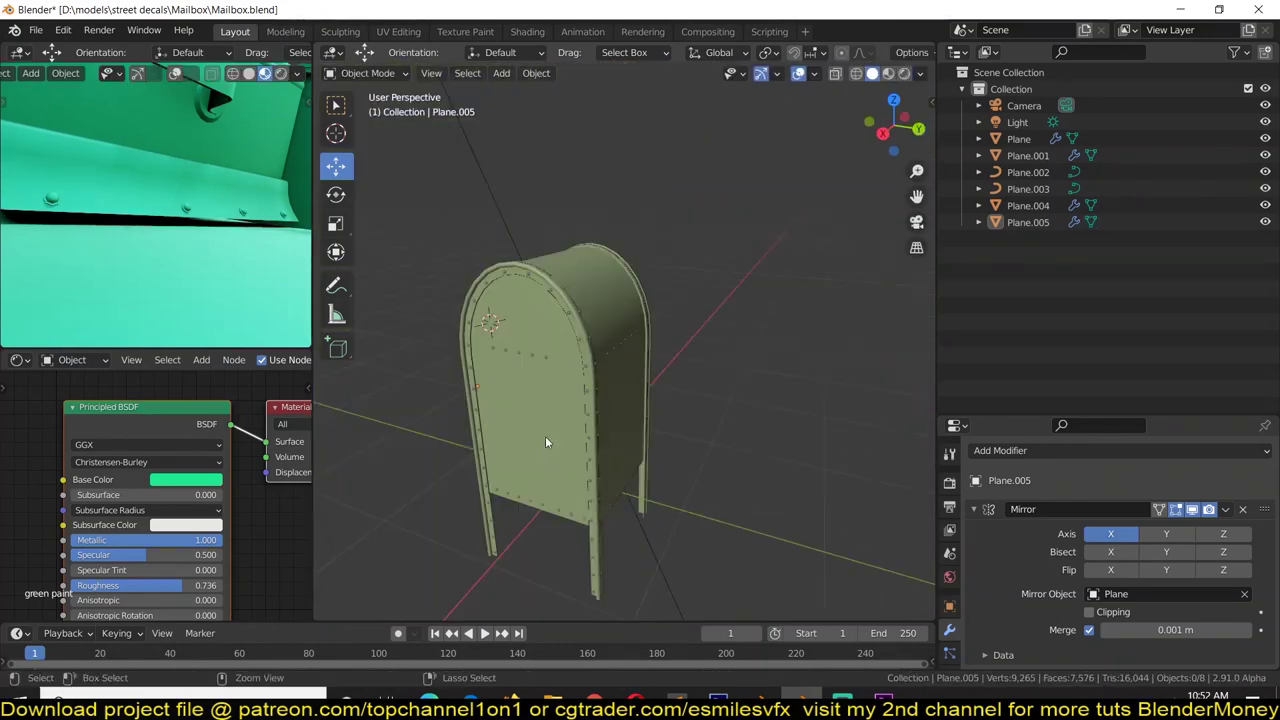
Step: Add a foot plane under the legs, then scale it, extrude it downward and rotate it around Z
key("KP_Decimal")
middle_click_drag(620, 472, 699, 235)
left_click(579, 267)
key("s")
left_click(780, 440)
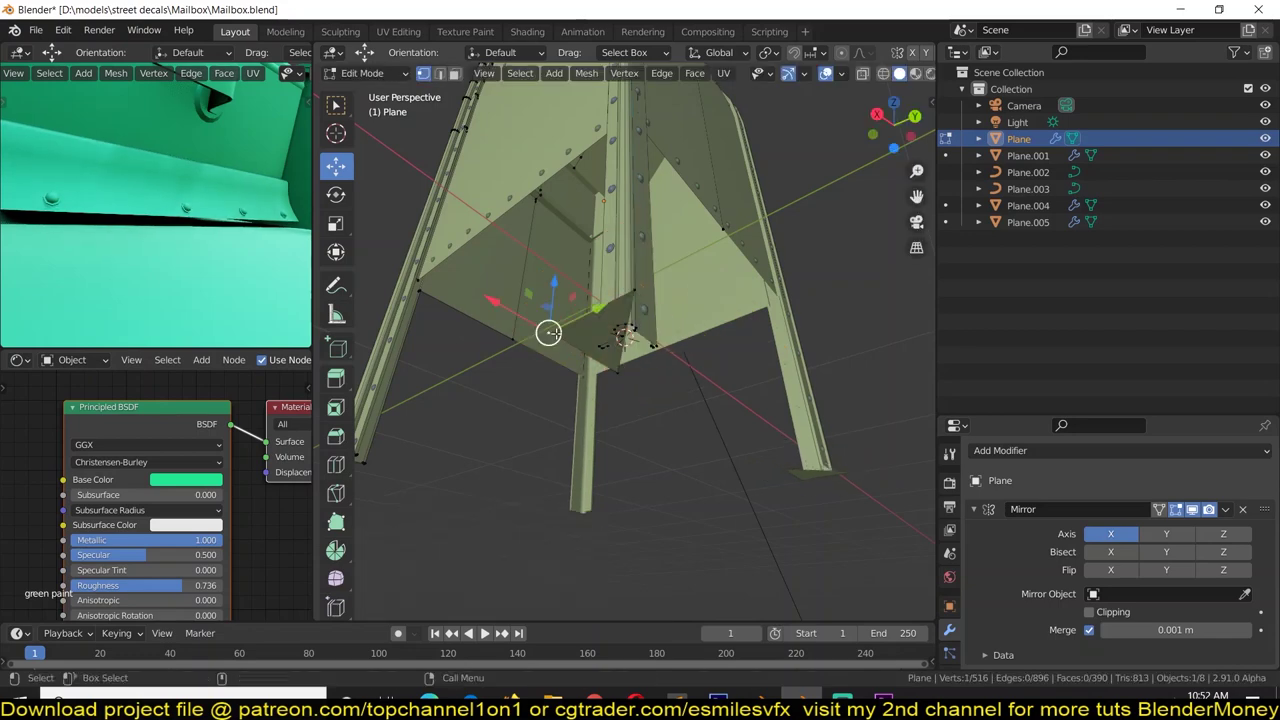
middle_click_drag(641, 322, 690, 420)
key("s")
left_click(746, 531)
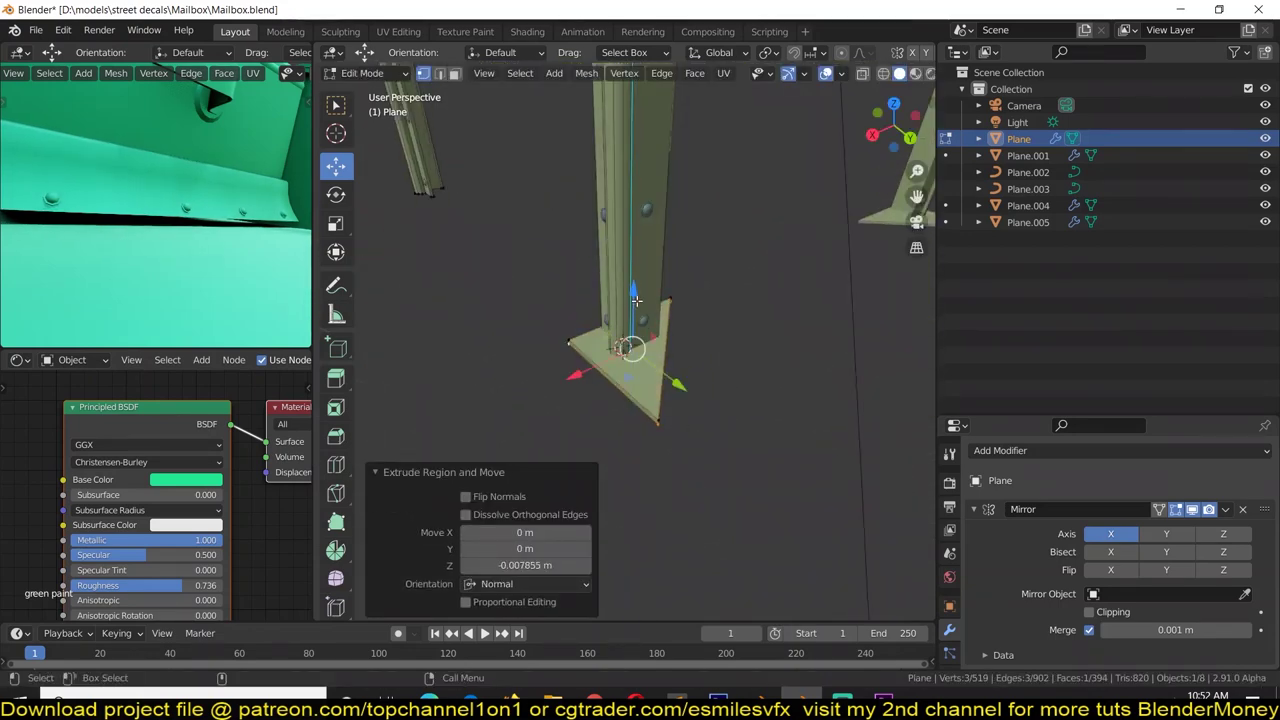
key("KP_7")
key("r")
left_click(768, 228)
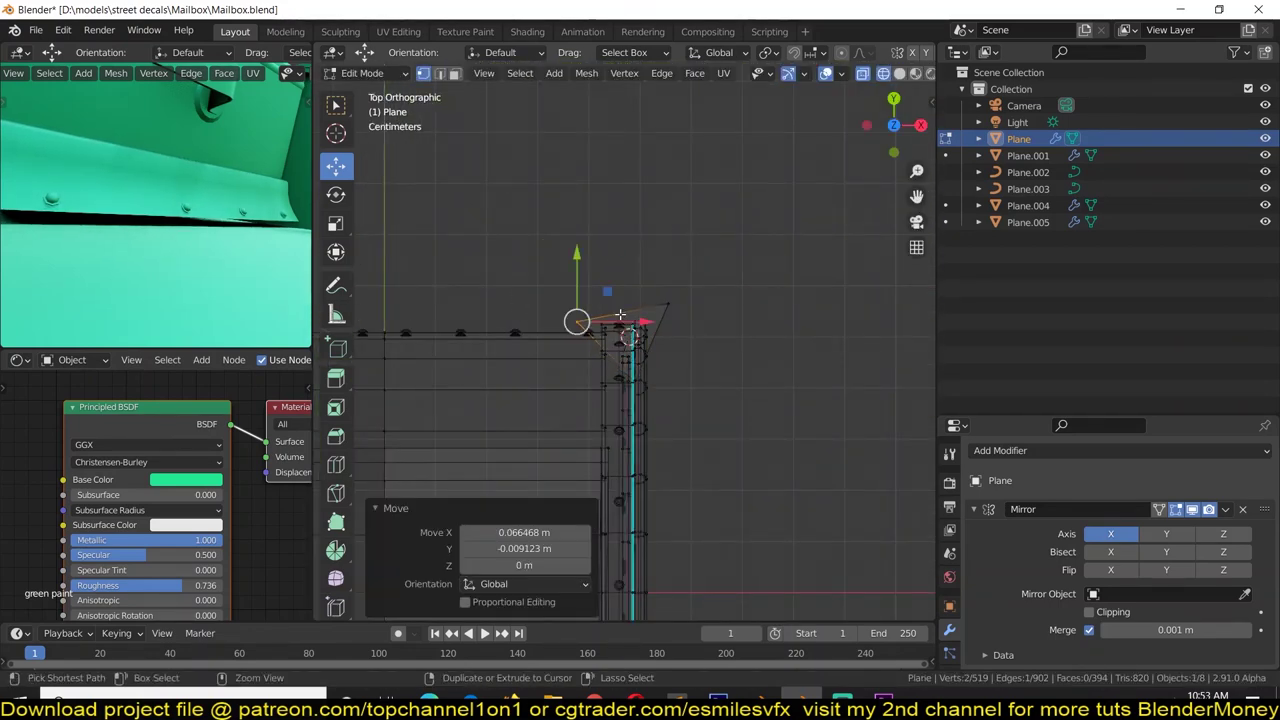
Step: Return to Object Mode and save Mailbox.blend
scroll(620, 315, "down", 3)
middle_click_drag(620, 315, 680, 360)
key("Tab")
scroll(724, 361, "down", 4)
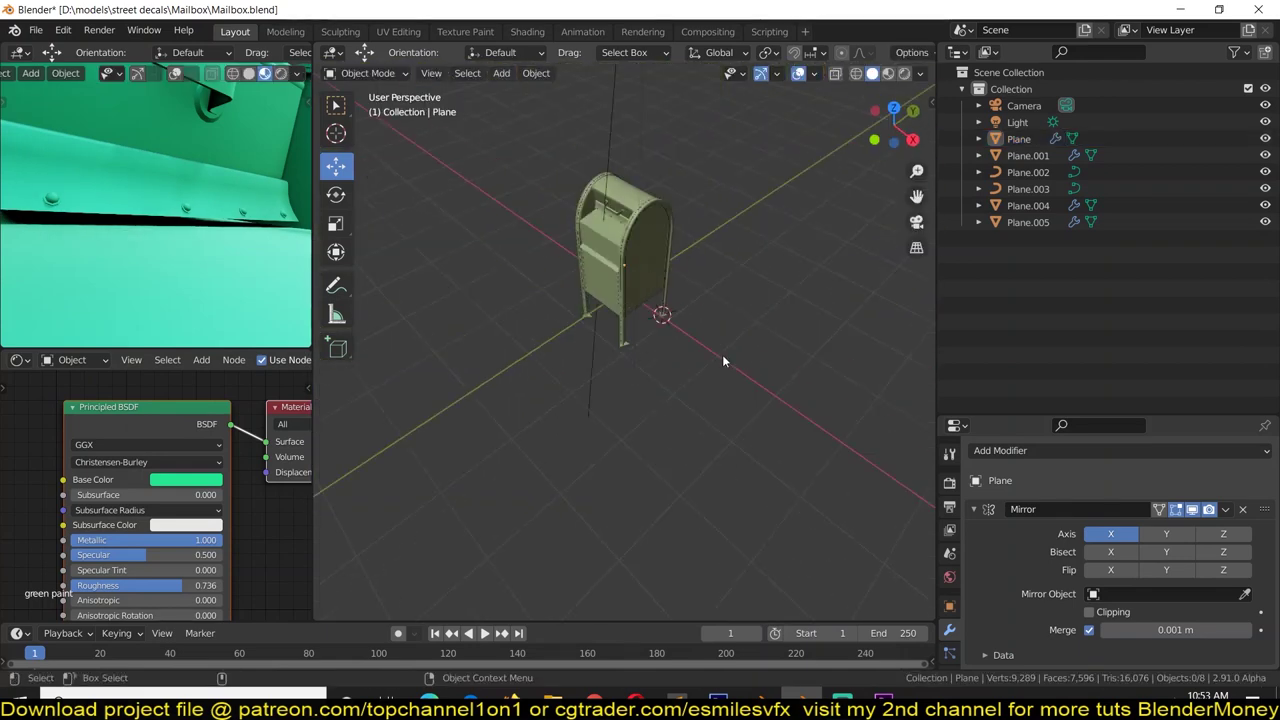
key("ctrl+s")
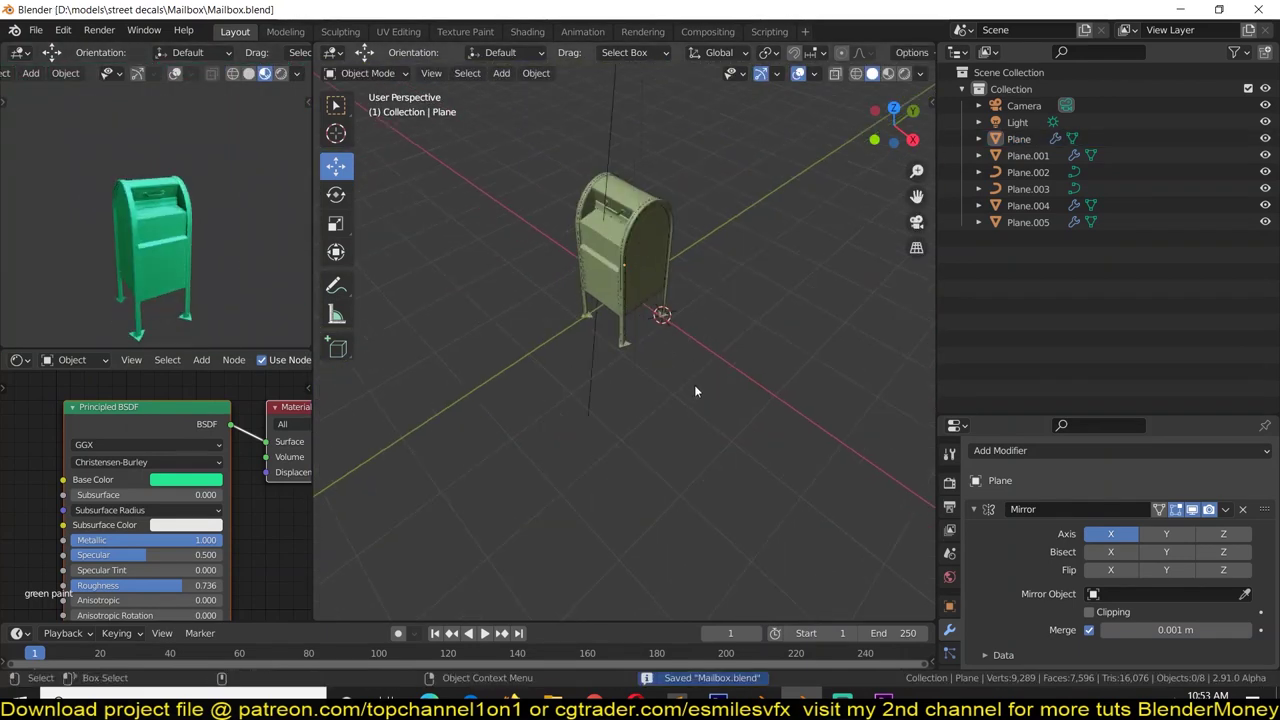
Step: From the right side view, select a face strip near the top of the mailbox body
key("KP_3")
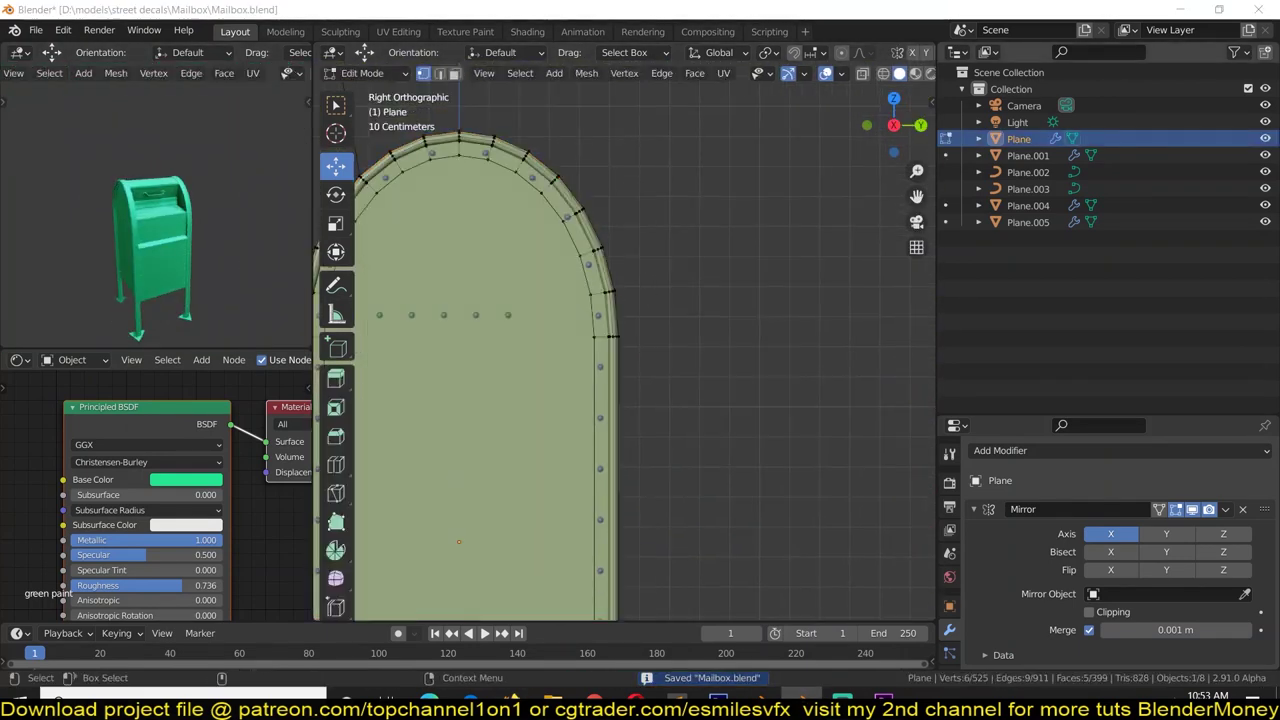
middle_click_drag(620, 400, 700, 350)
key("3")
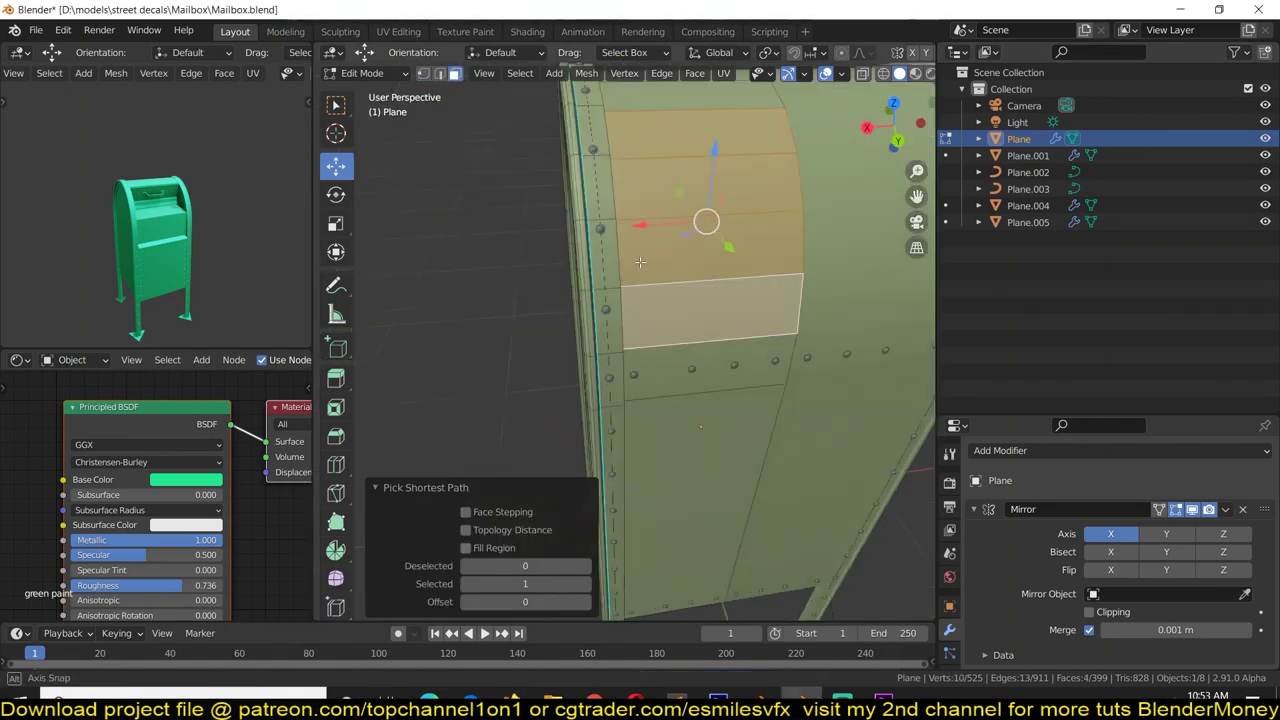
left_click(697, 198)
middle_click_drag(763, 236, 757, 193)
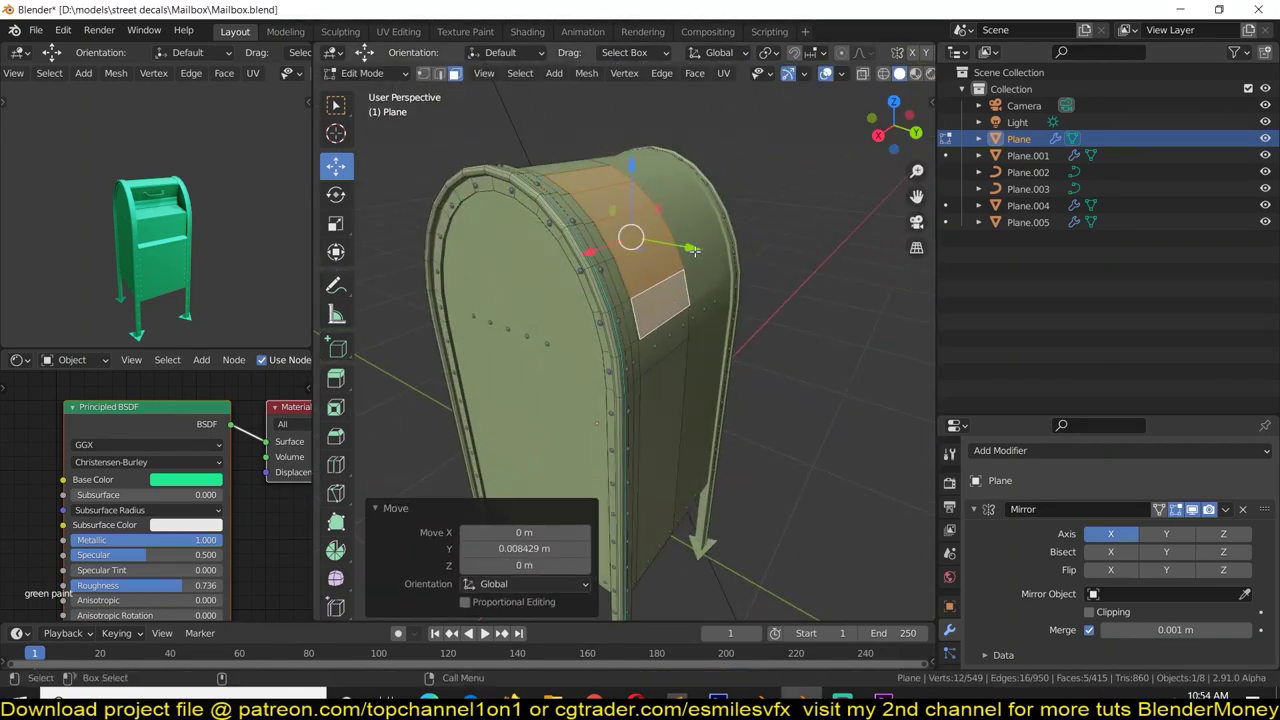
Step: Spin the selected edges into a curved hood from the right side view
key("1")
middle_click_drag(821, 281, 724, 155)
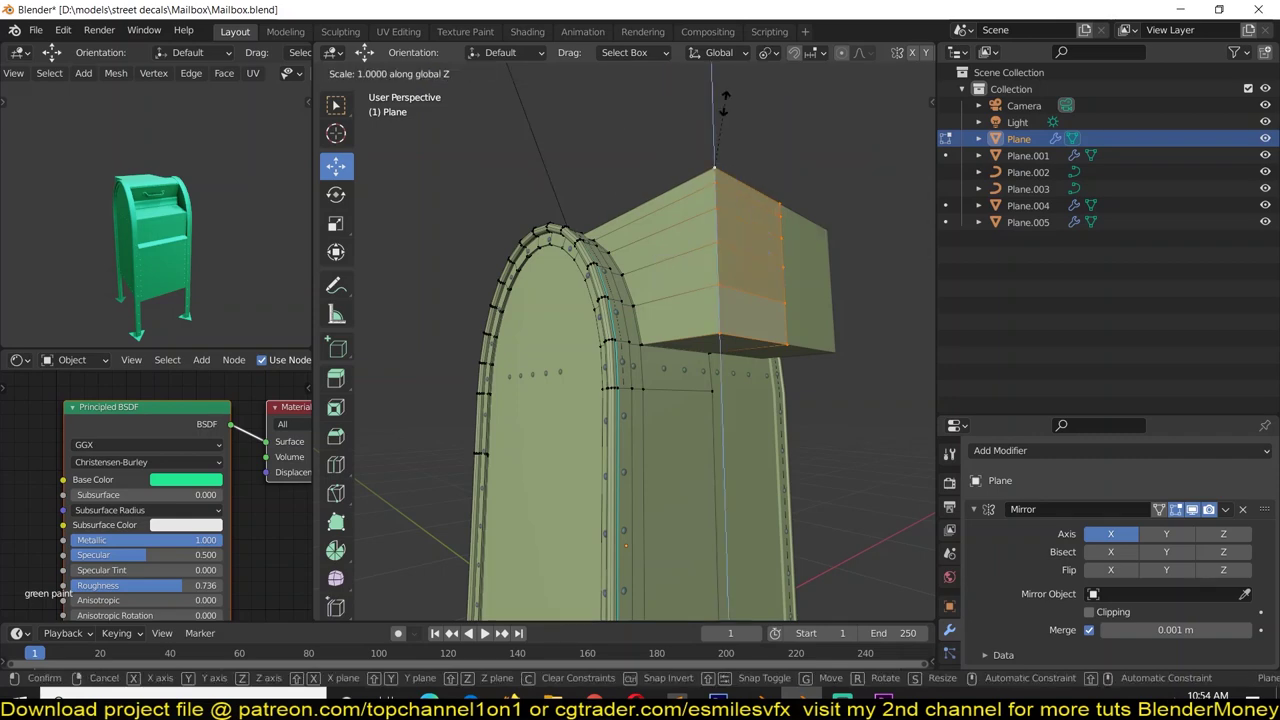
key("KP_3")
left_click(336, 550)
mouse_move(770, 340)
left_mouse_down()
mouse_move(851, 334)
mouse_move(693, 379)
left_mouse_up()
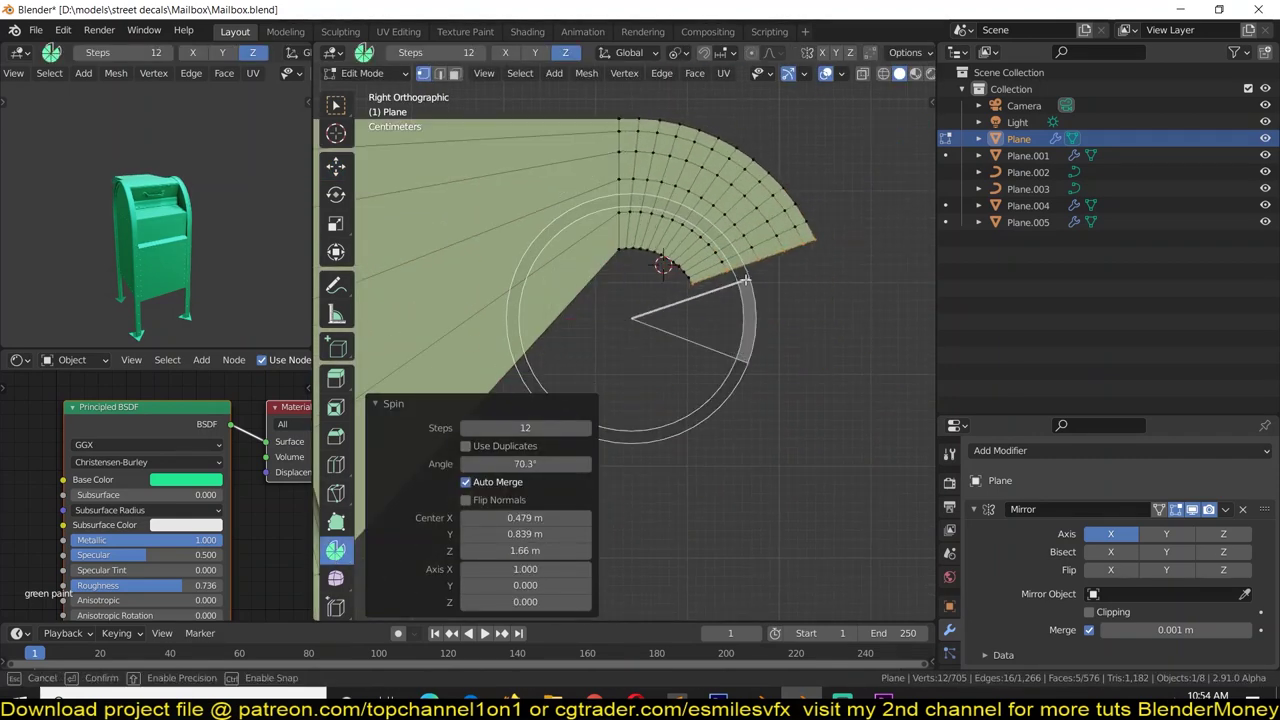
middle_click_drag(645, 297, 600, 250)
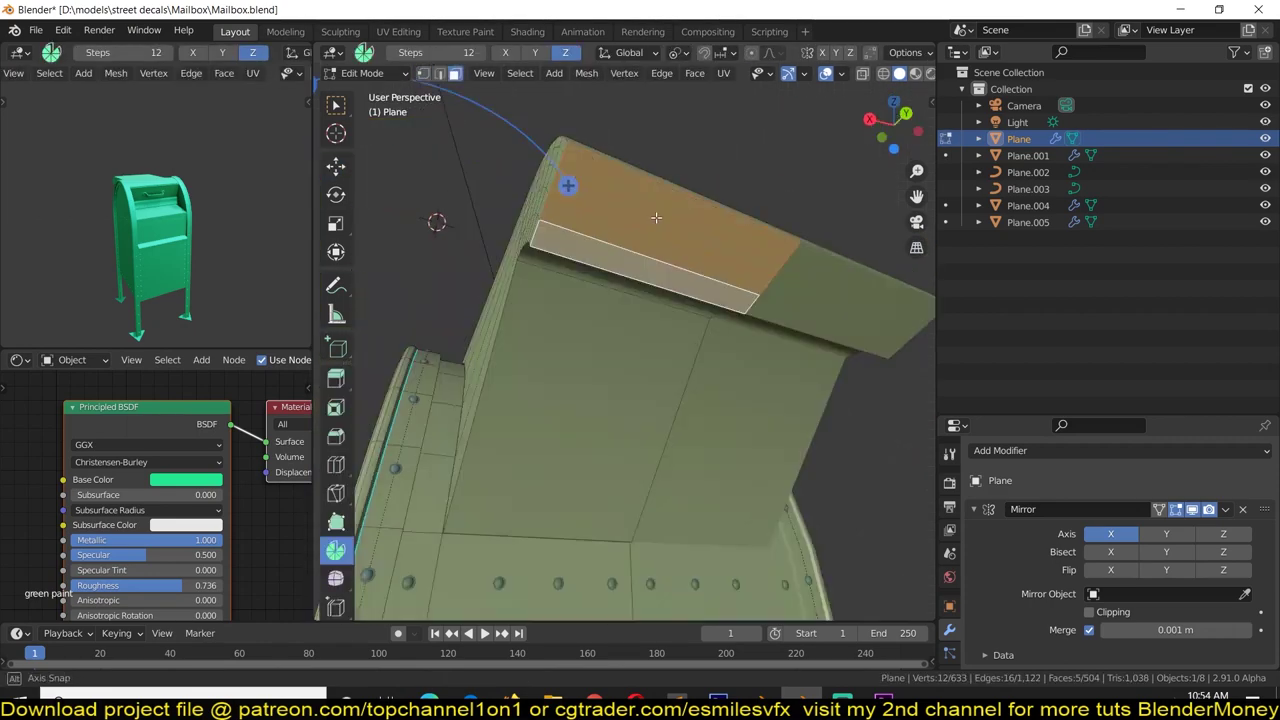
Step: Select the linked lid faces in X-ray, delete the unwanted ones, and save the file
left_click(336, 165)
key("3")
left_click(744, 287, "alt")
key("ctrl+l")
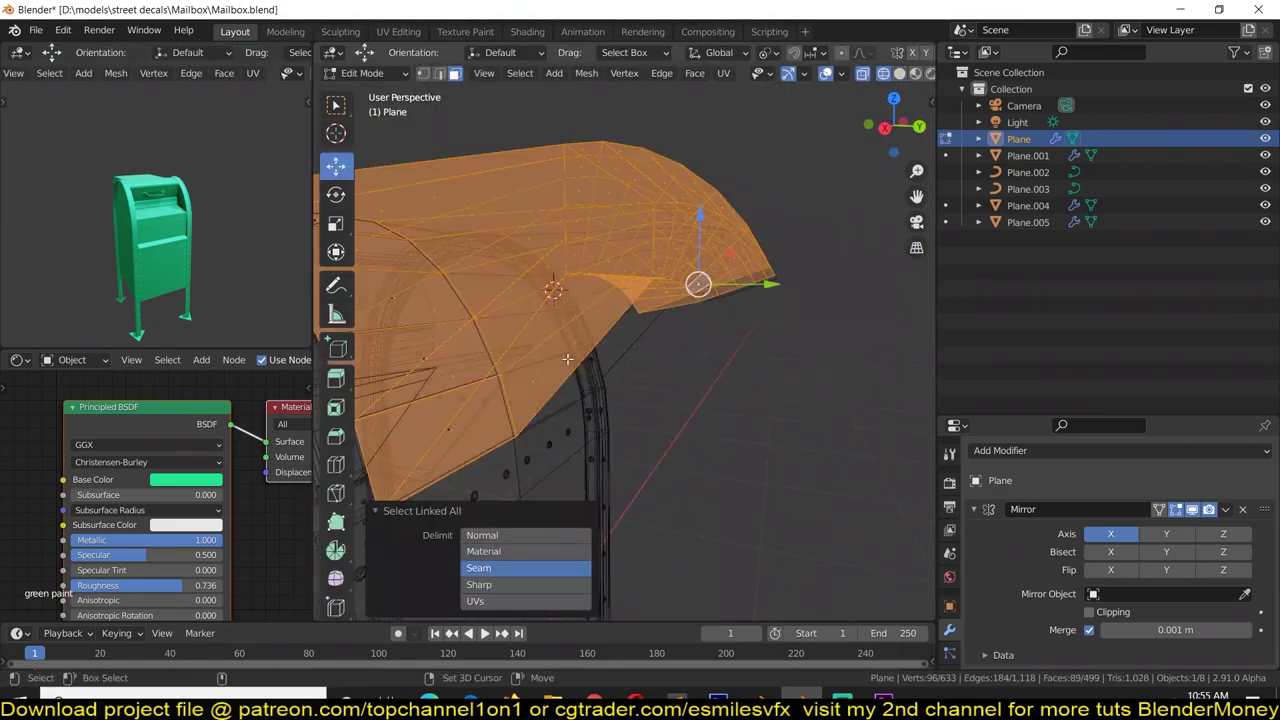
key("KP_7")
key("alt+z")
key("x")
middle_click_drag(663, 371, 527, 198)
key("Tab")
key("shift+z")
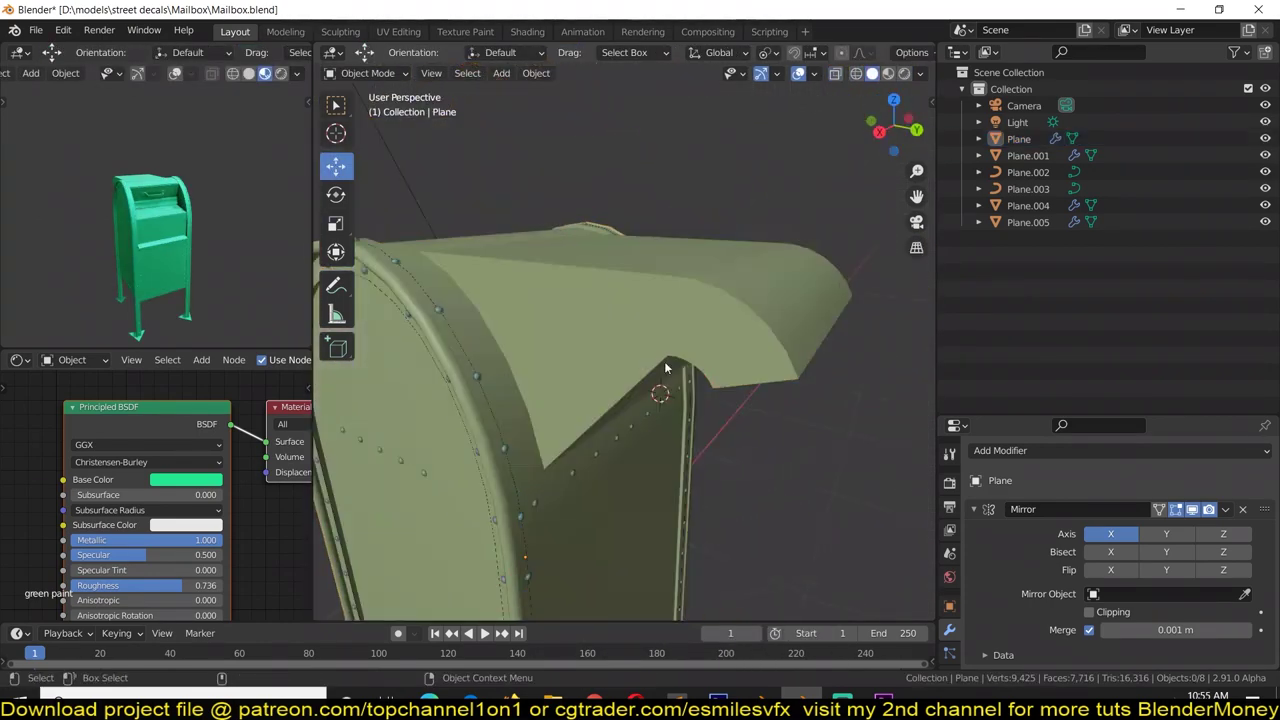
mouse_move(664, 361)
middle_mouse_down()
mouse_move(706, 332)
mouse_move(650, 300)
middle_mouse_up()
key("ctrl+s")
Step: Fill a new face on the lid and save again
key("Tab")
scroll(706, 332, "up", 5)
key("j")
middle_click_drag(821, 307, 678, 343)
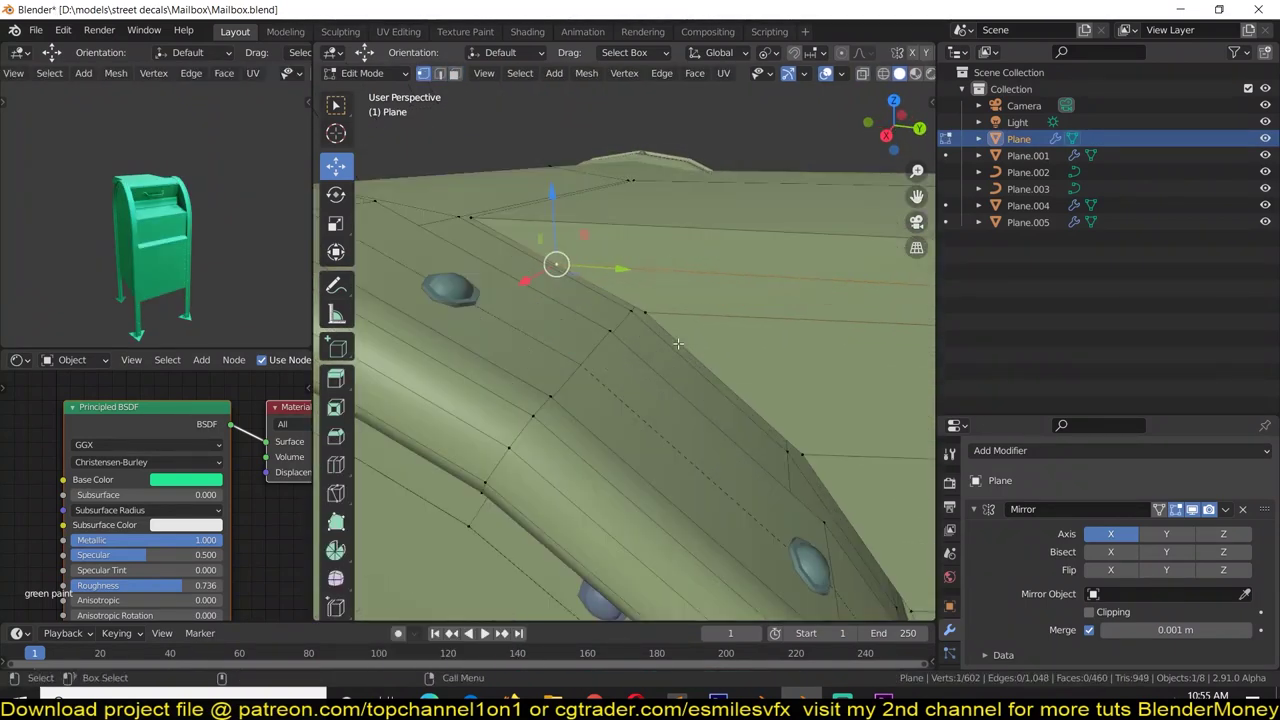
key("3")
mouse_move(769, 246)
middle_mouse_down()
mouse_move(680, 334)
mouse_move(276, 200)
middle_mouse_up()
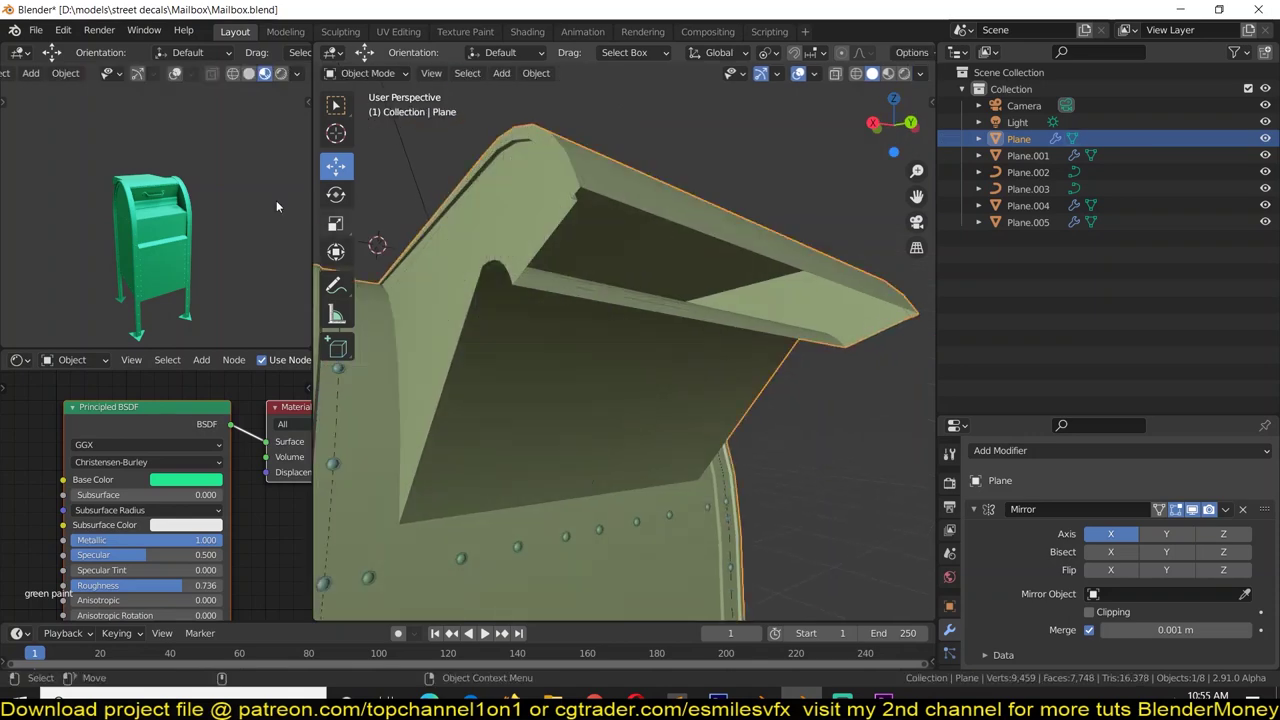
scroll(109, 169, "up", 3)
key("ctrl+s")
Step: Extrude the front rim edge loop outward along X by about 0.028 m
key("Tab")
scroll(603, 430, "up", 3)
mouse_move(603, 430)
middle_mouse_down()
mouse_move(690, 333)
mouse_move(810, 510)
middle_mouse_up()
key("2")
left_click(650, 480, "alt")
key("e")
key("g")
key("x")
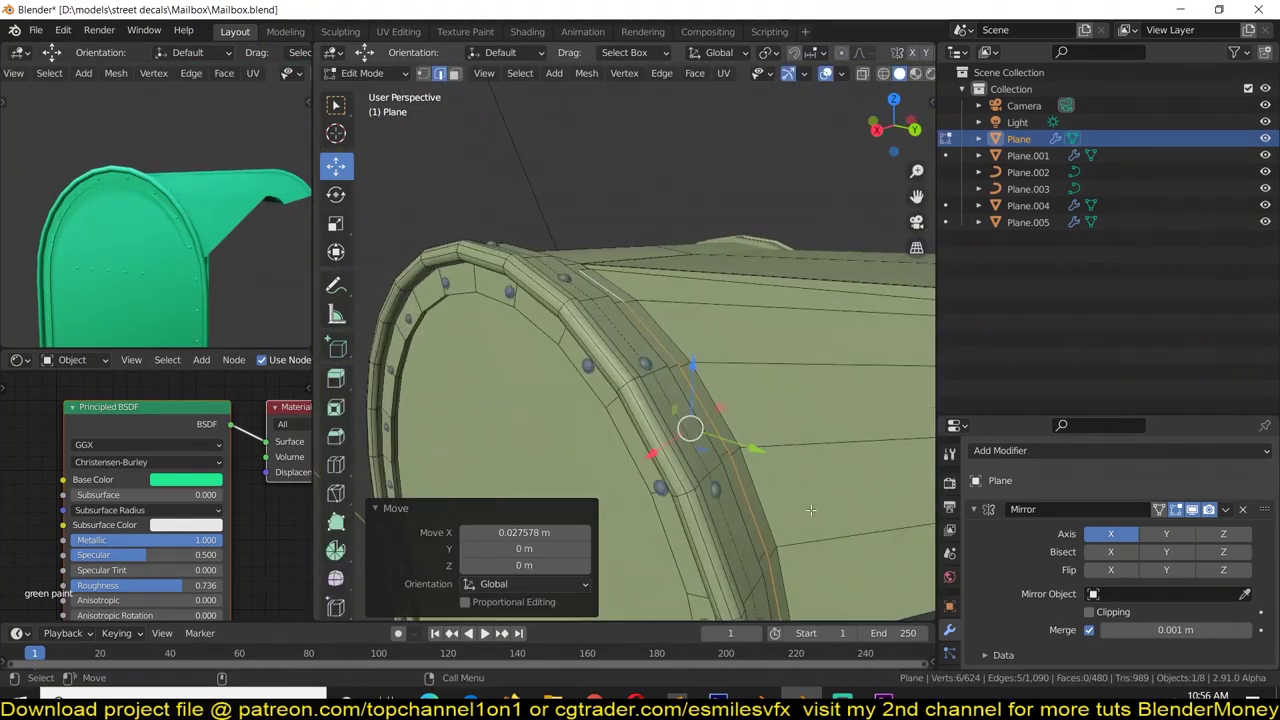
key("KP_3")
key("e")
left_click(672, 397)
Step: Duplicate the rivet row object in place as Plane.006
key("Tab")
middle_click_drag(672, 397, 745, 439)
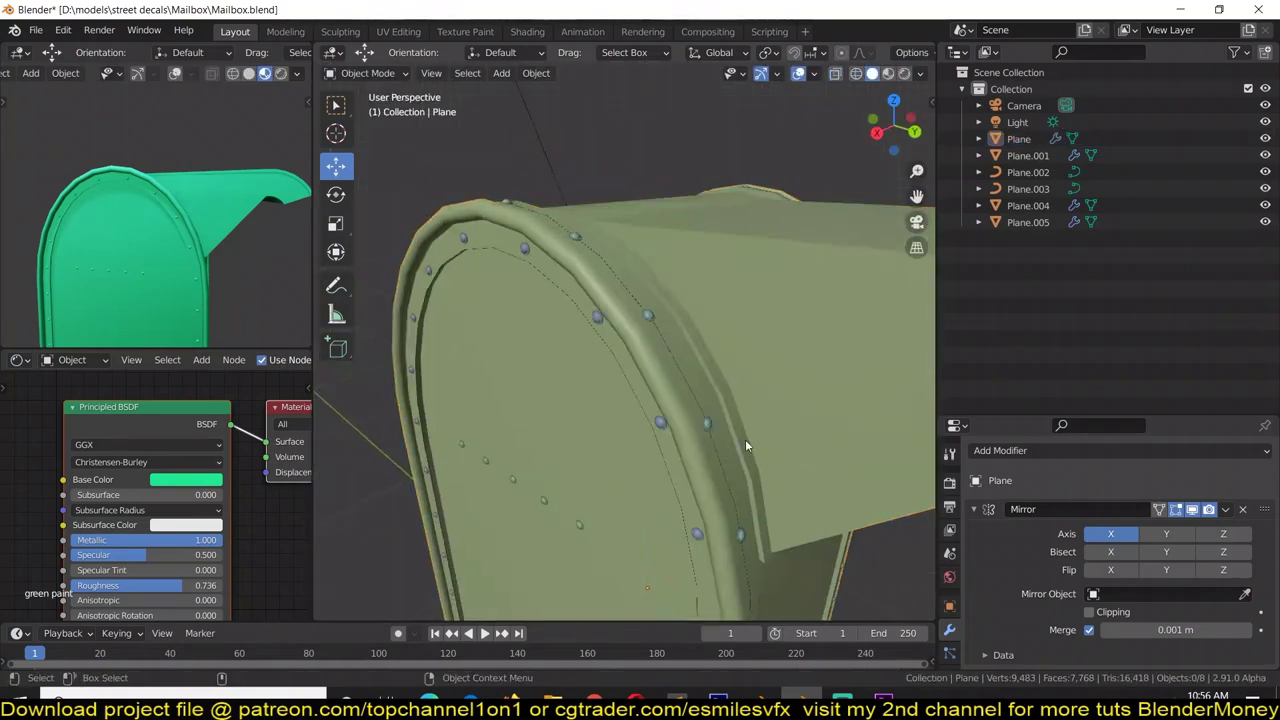
left_click(644, 376)
key("shift+d")
right_click(690, 492)
Step: Shift the rivet copy along X, apply its Array and Curve modifiers, and remove unwanted rivets
key("g")
key("x")
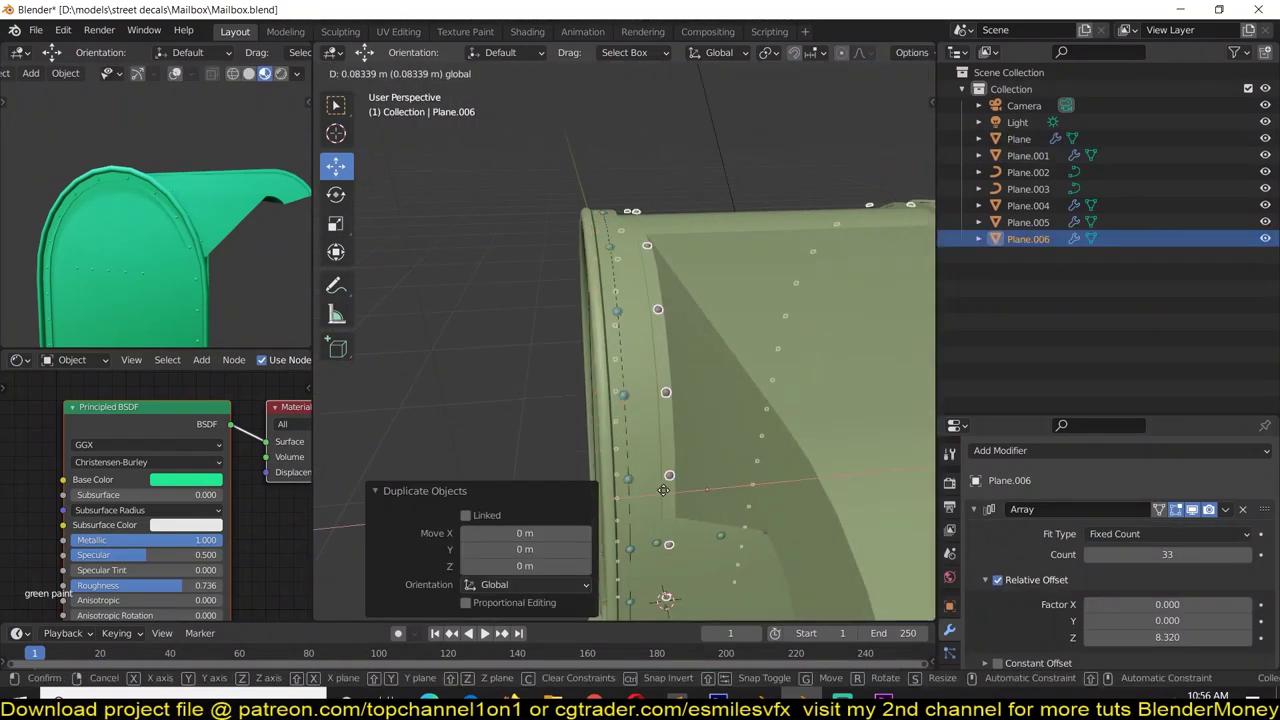
key("ctrl+x")
key("ctrl+x")
key("Tab")
key("x")
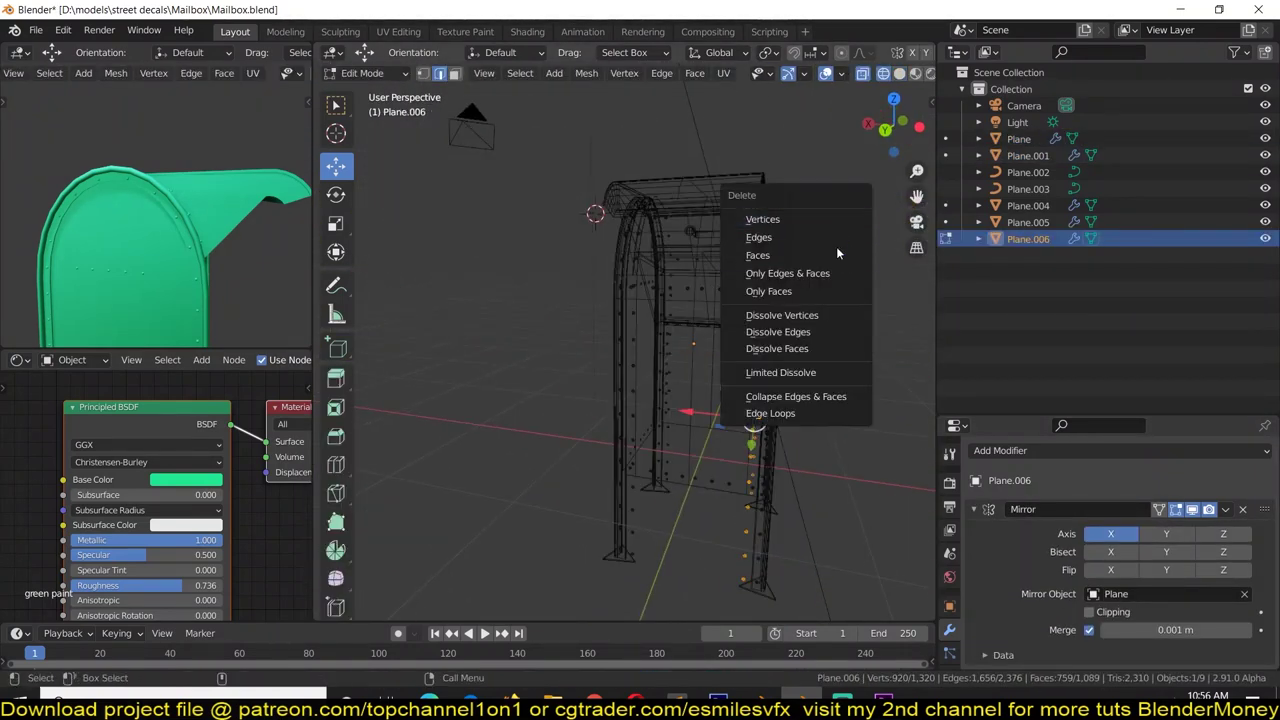
key("Escape")
key("alt+z")
middle_click_drag(732, 389, 757, 534)
key("alt+z")
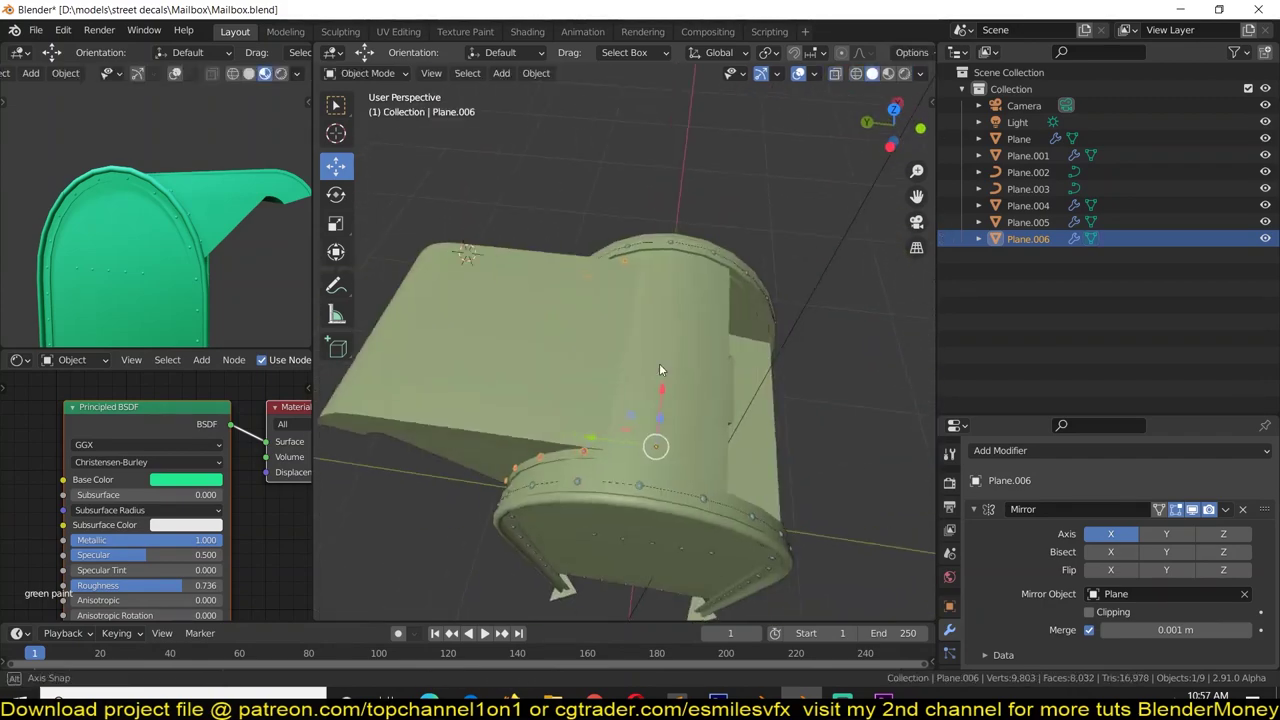
middle_click_drag(654, 446, 729, 409)
scroll(729, 409, "up", 5)
Step: Extrude the mailbox body's rim edges in place and save the file
key("Tab")
left_click(700, 357)
mouse_move(700, 357)
middle_mouse_down()
mouse_move(672, 337)
mouse_move(740, 353)
middle_mouse_up()
key("alt+a")
key("Tab")
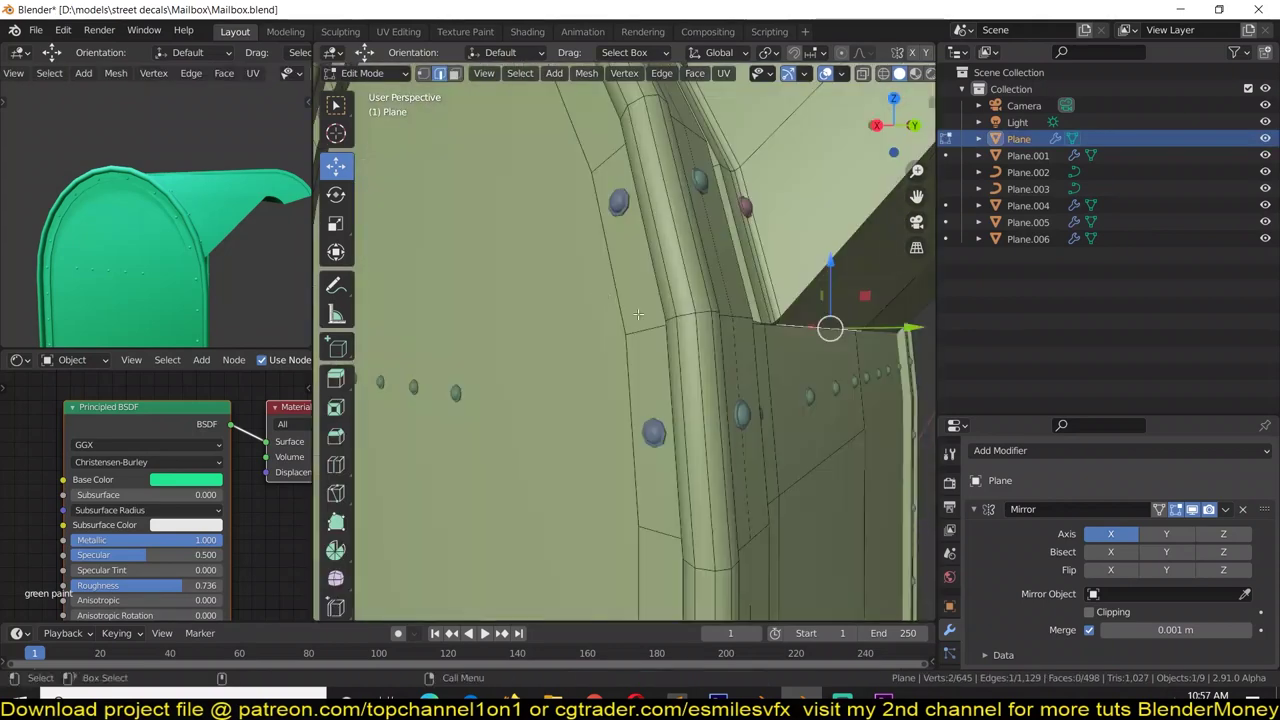
key("e")
key("g")
right_click(803, 301)
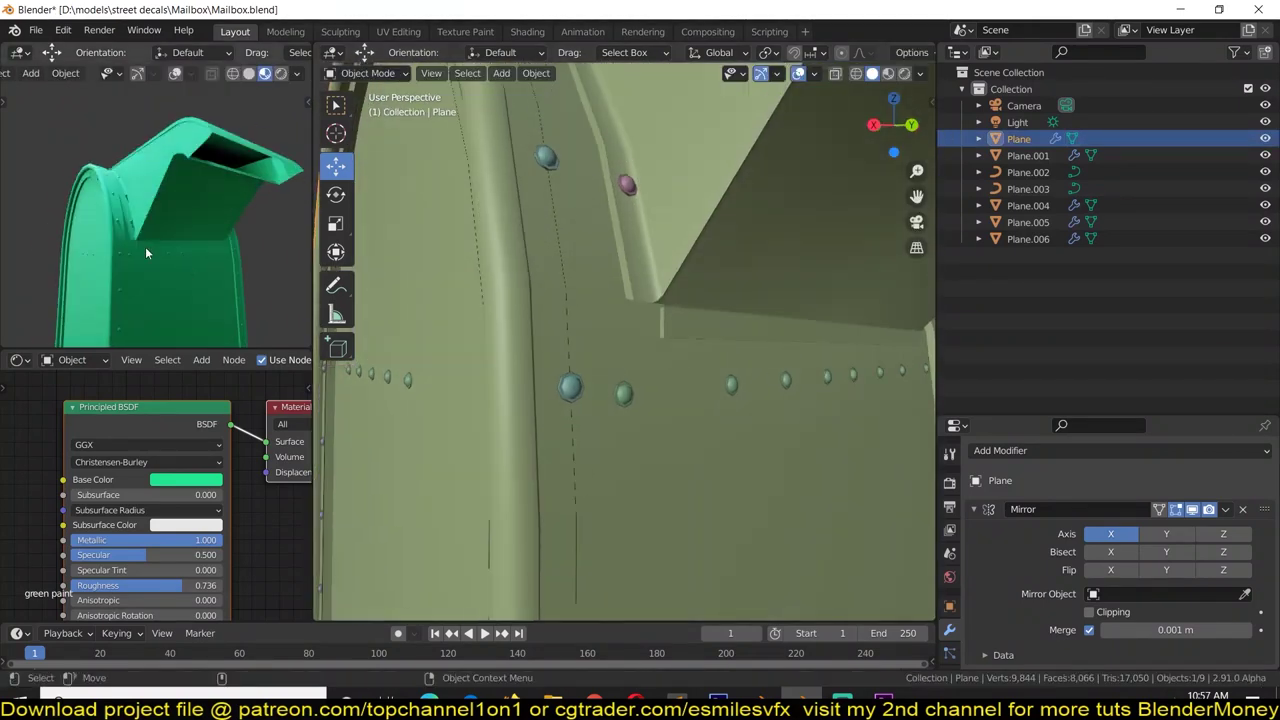
middle_click_drag(145, 246, 249, 165)
key("Tab")
key("ctrl+s")
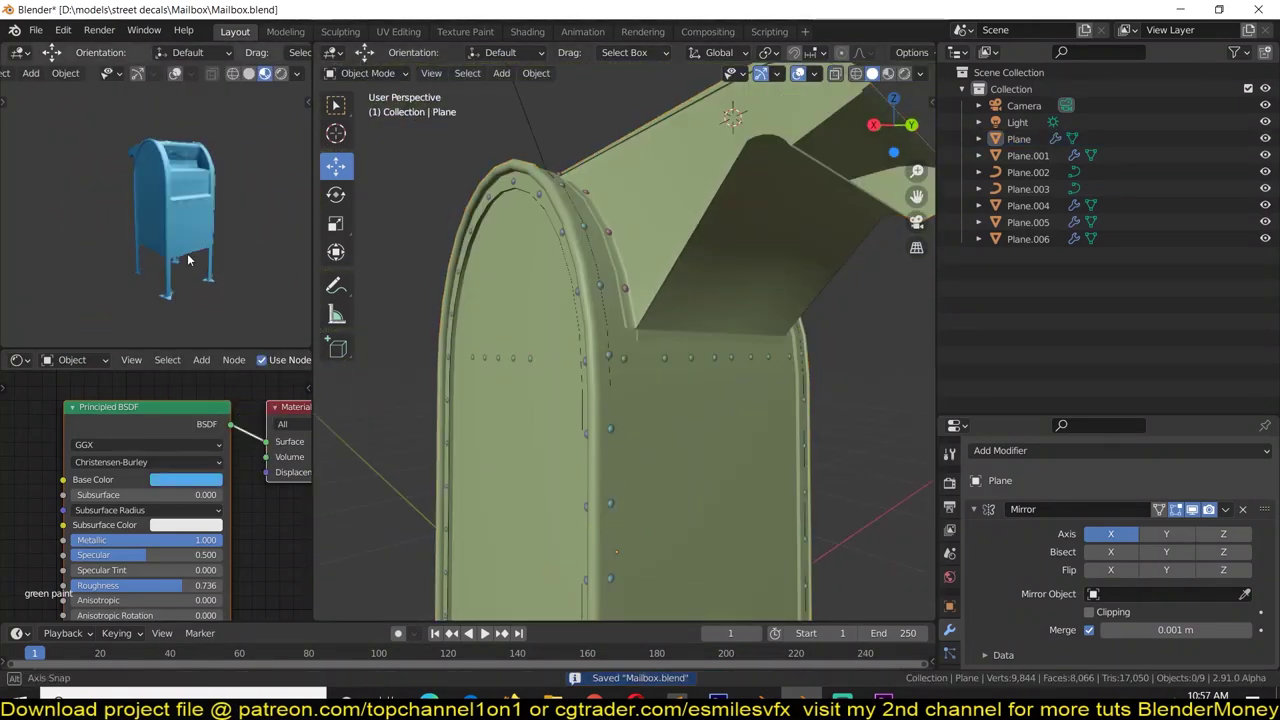
Step: Switch the viewport to Material Preview to see the whole mailbox in blue
middle_click_drag(160, 230, 180, 220)
scroll(726, 313, "down", 5)
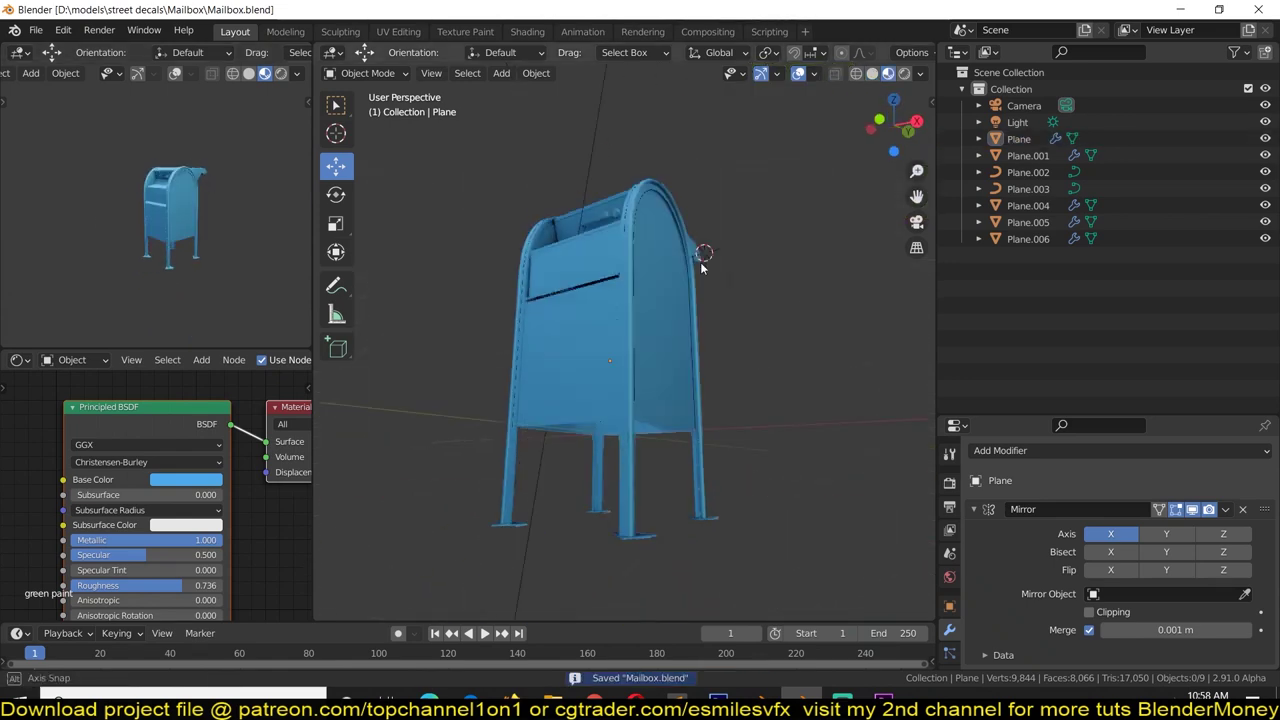
middle_click_drag(725, 312, 714, 249)
left_click(920, 73)
middle_click_drag(878, 148, 744, 248)
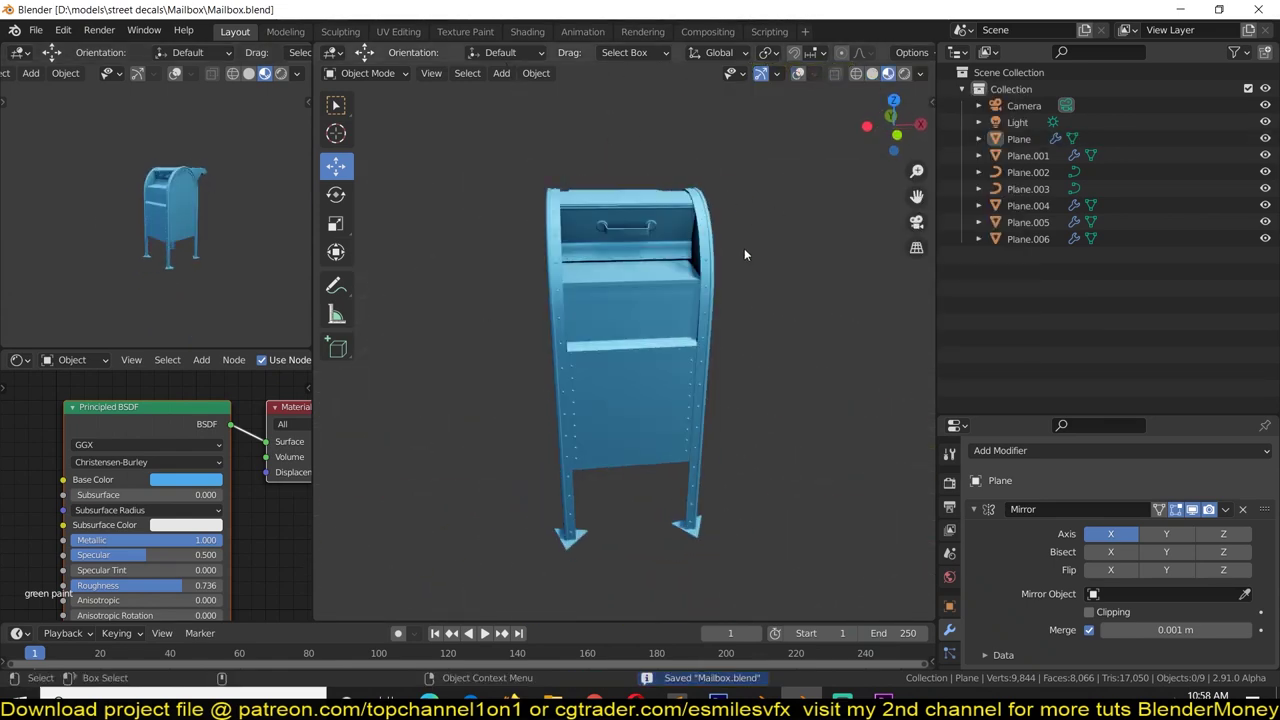
scroll(744, 248, "up", 3)
Step: Add a circle mesh, rotate it upright by 90°, and scale it down
key("KP_1")
key("shift+a")
key("s")
left_click(712, 381)
scroll(712, 381, "up", 3)
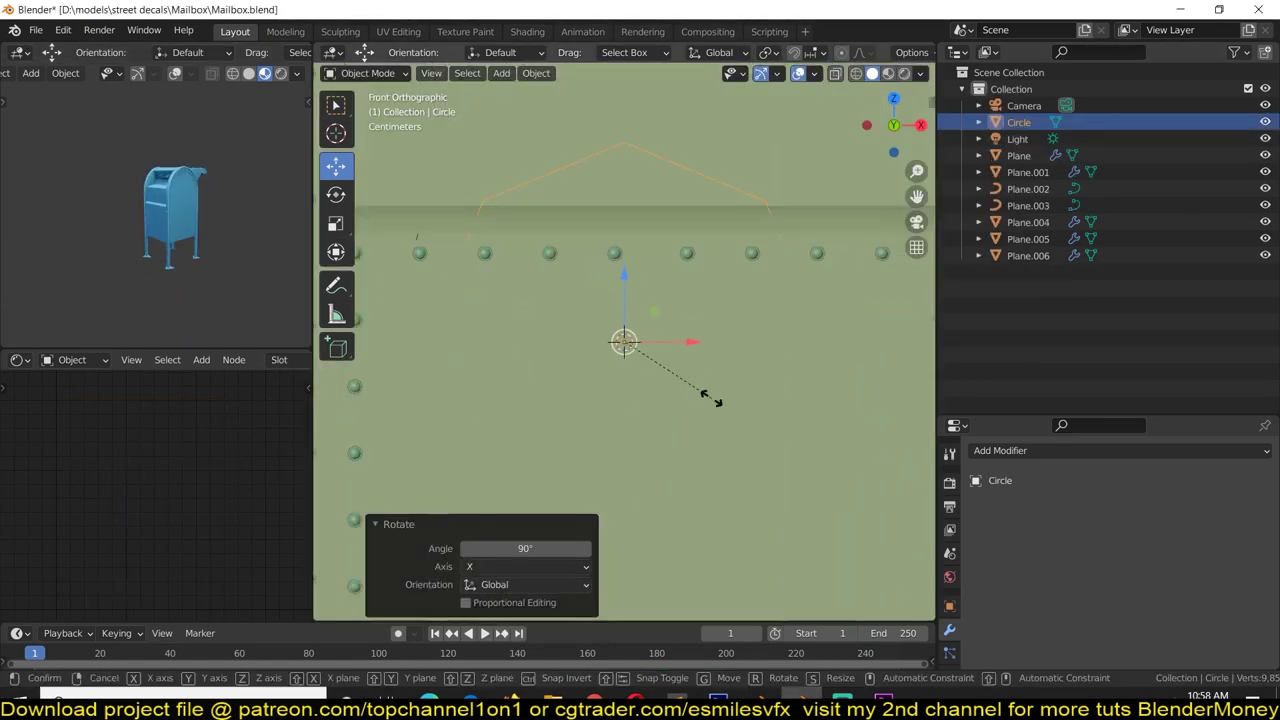
middle_click_drag(714, 400, 714, 340)
Step: Subdivide the circle, round it into a true circle, and resize it
key("Tab")
key("KP_1")
key("shift+alt+s")
key("1")
key("Return")
key("s")
left_click(757, 368)
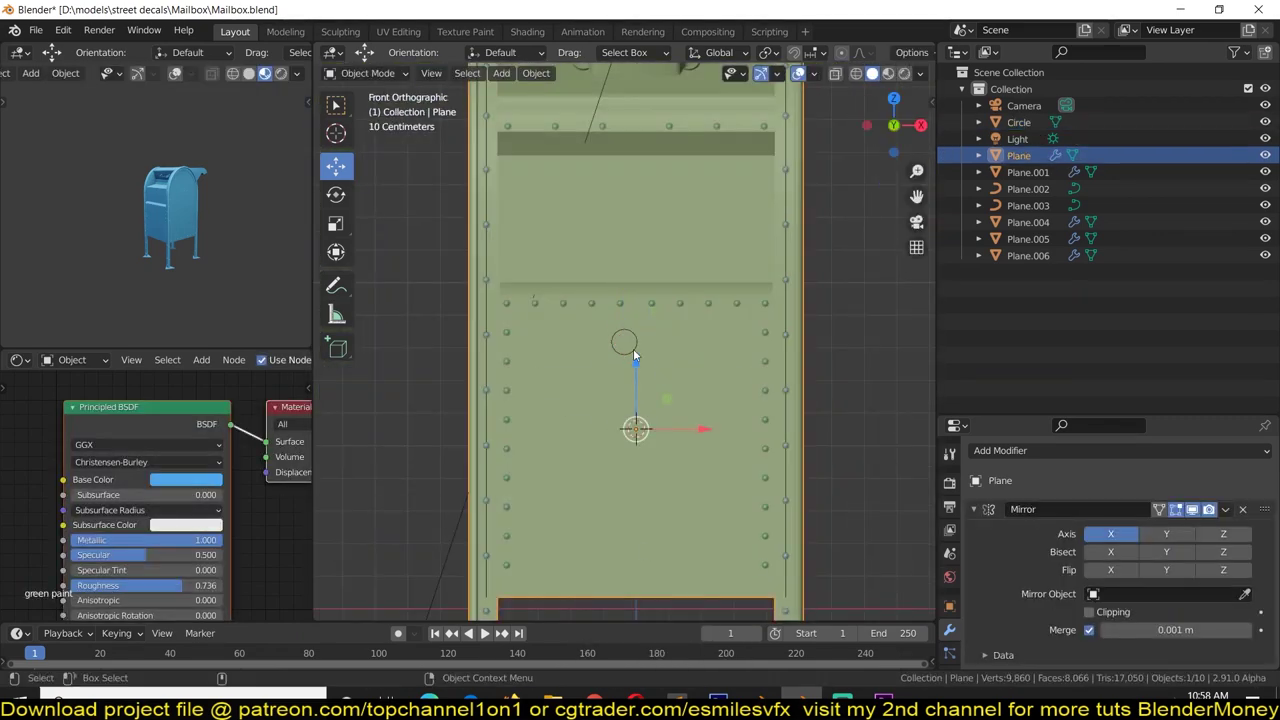
middle_click_drag(633, 348, 553, 328)
scroll(553, 328, "up", 3)
Step: Extrude the circle, add a centred edge loop, and inset and push in the centre faces
key("KP_1")
key("e")
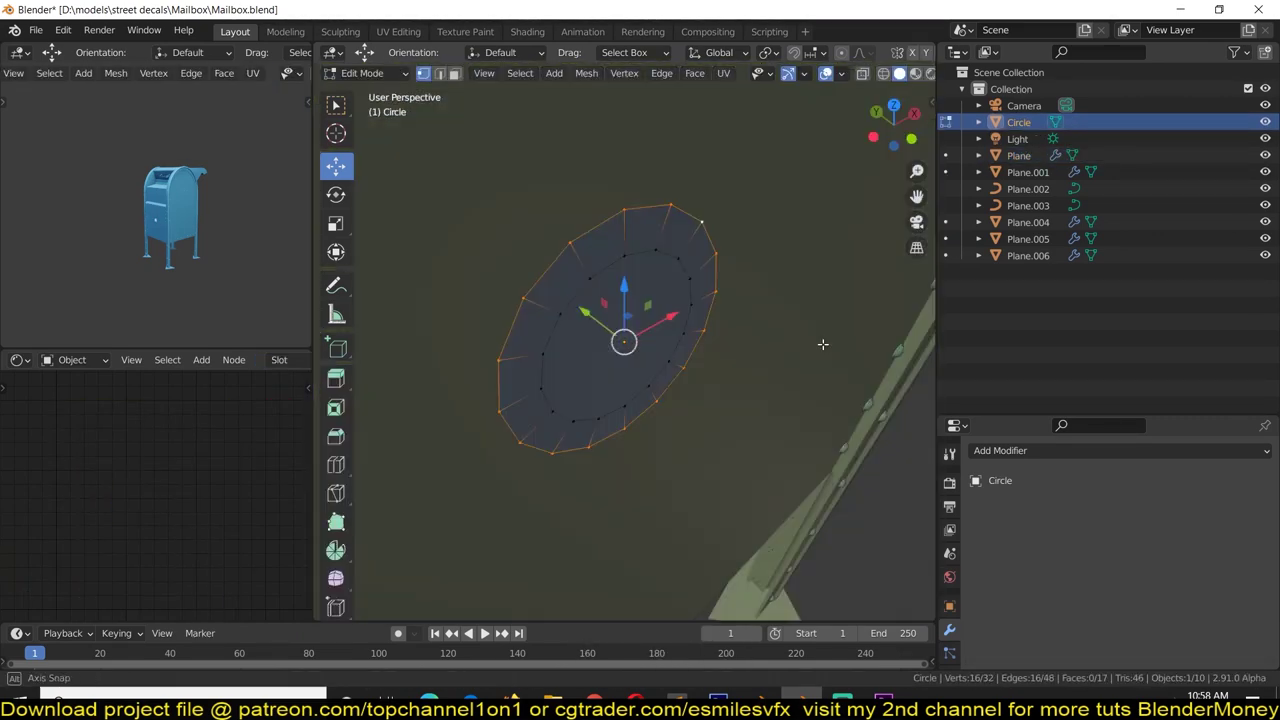
mouse_move(823, 343)
middle_mouse_down()
mouse_move(723, 323)
mouse_move(601, 407)
middle_mouse_up()
key("ctrl+r")
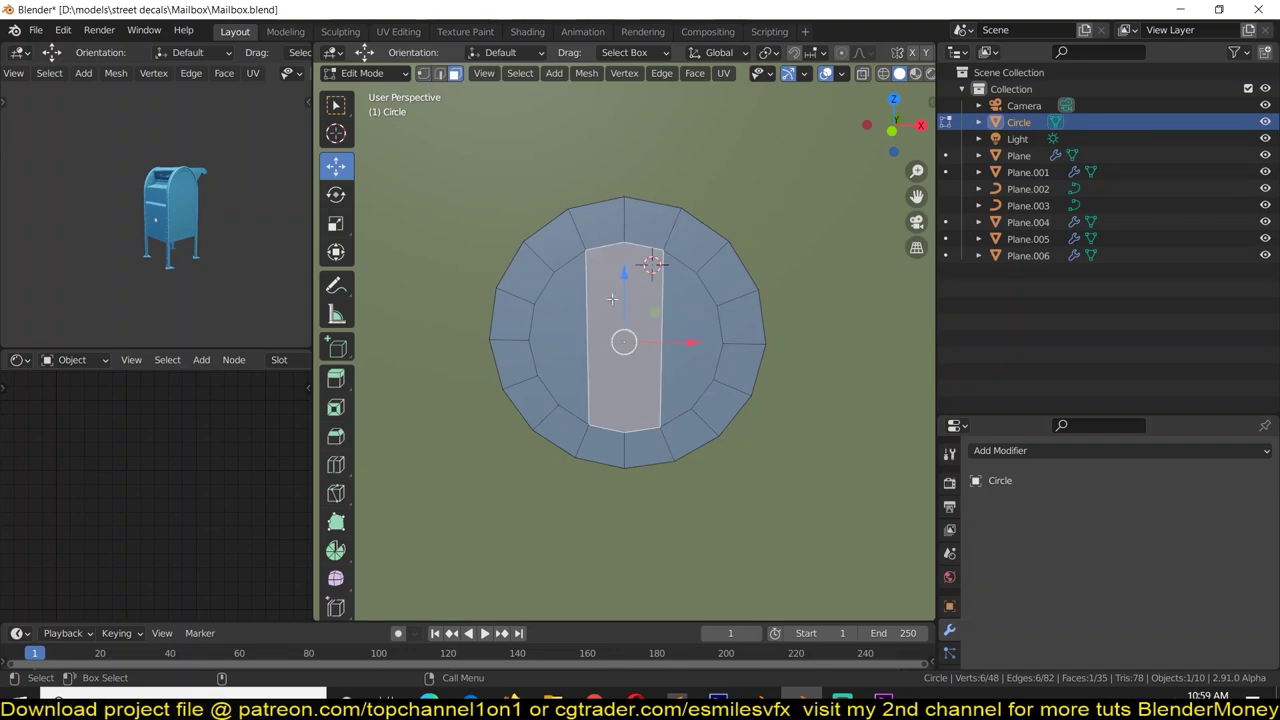
left_click(640, 420)
right_click(636, 428)
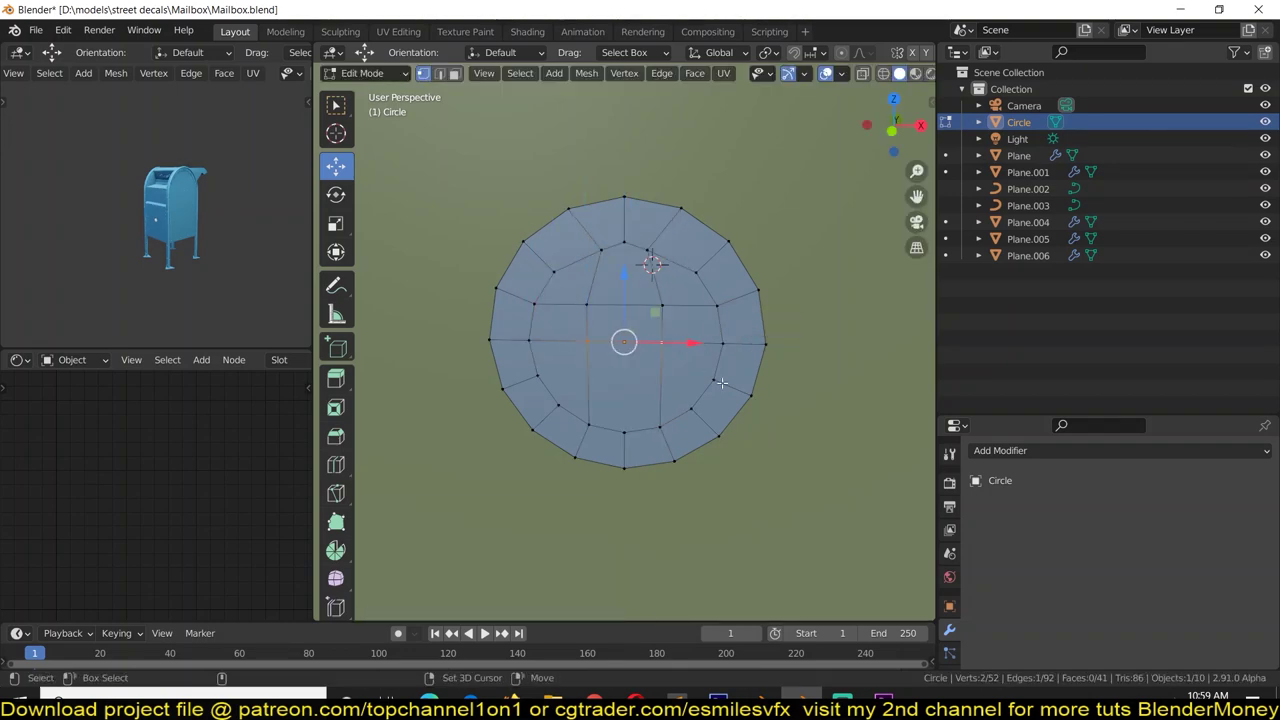
key("ctrl+KP_Add")
key("i")
left_click(700, 277)
middle_click_drag(700, 277, 702, 322)
key("e")
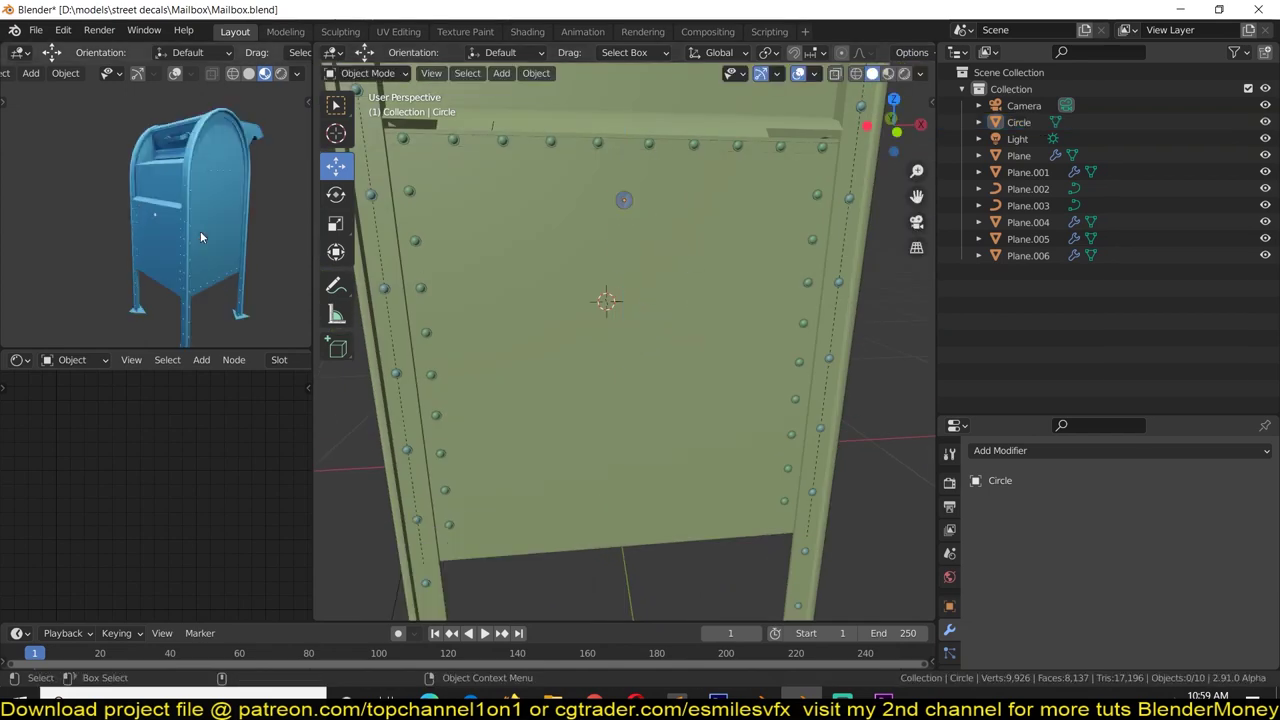
Step: Link the disc's mesh data with the mailbox body and save the file
left_click(664, 215, "shift")
key("ctrl+l")
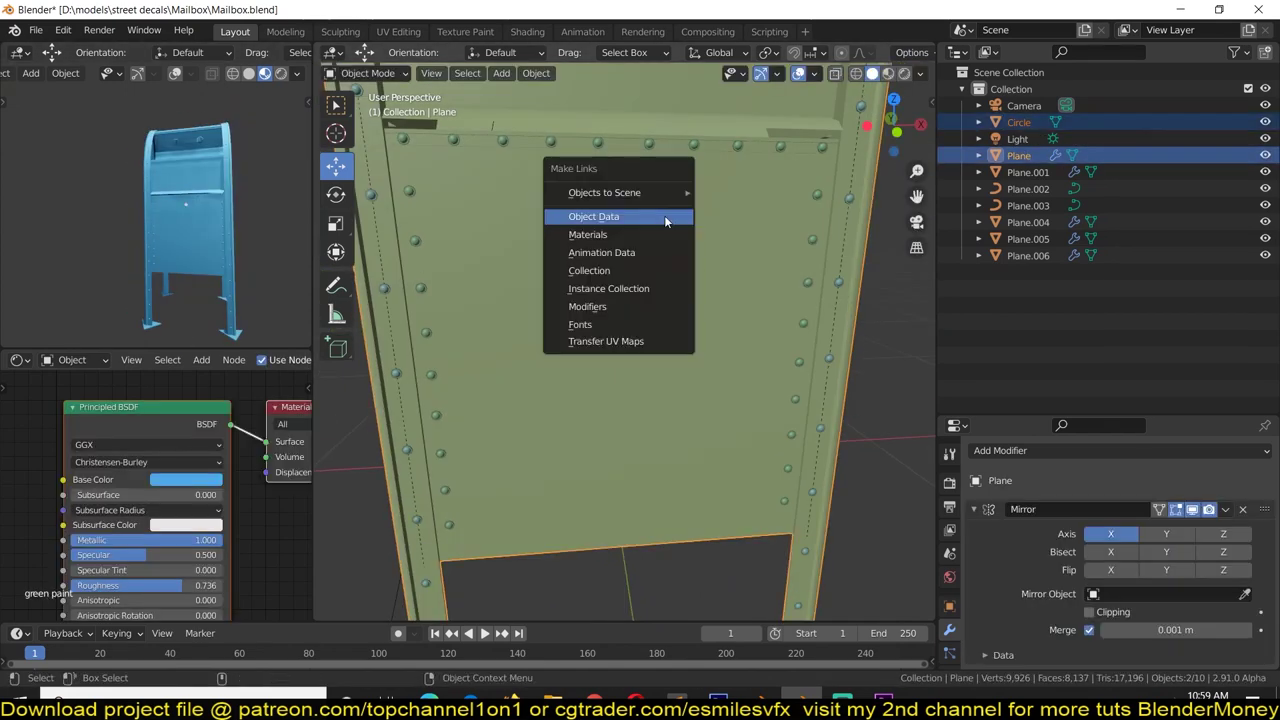
left_click(664, 215)
key("alt+a")
key("ctrl+s")
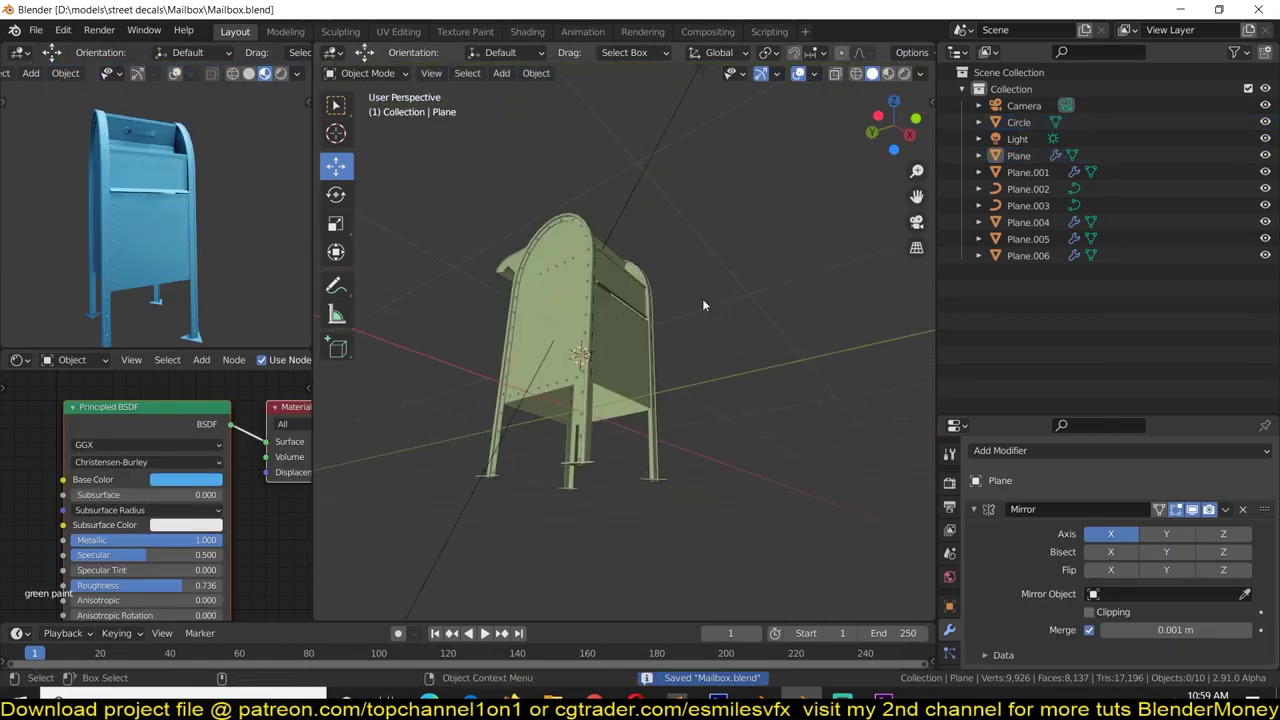
Step: Set the 'green paint' material to Metallic 0, Roughness 0.376, darker blue base colour; save
left_click(1018, 155)
left_click_drag(180, 539, 70, 540)
left_click_drag(180, 585, 100, 585)
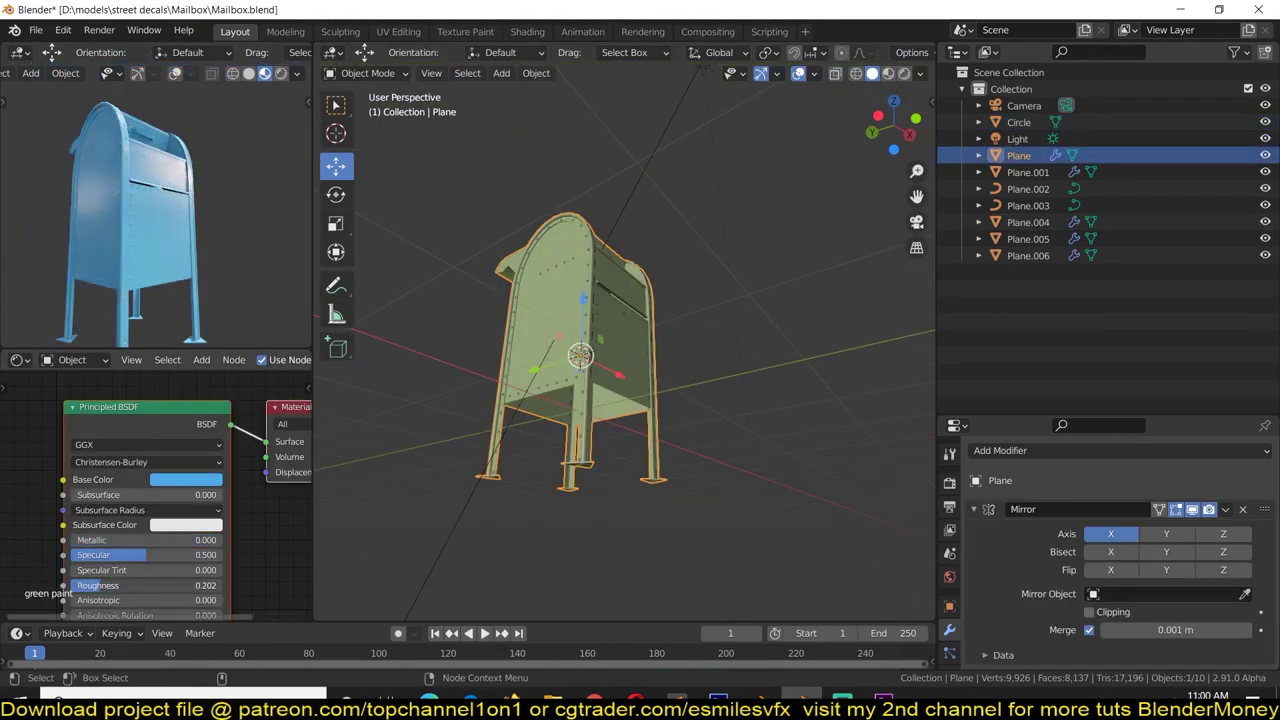
left_click(186, 479)
left_click(229, 329)
key("ctrl+s")
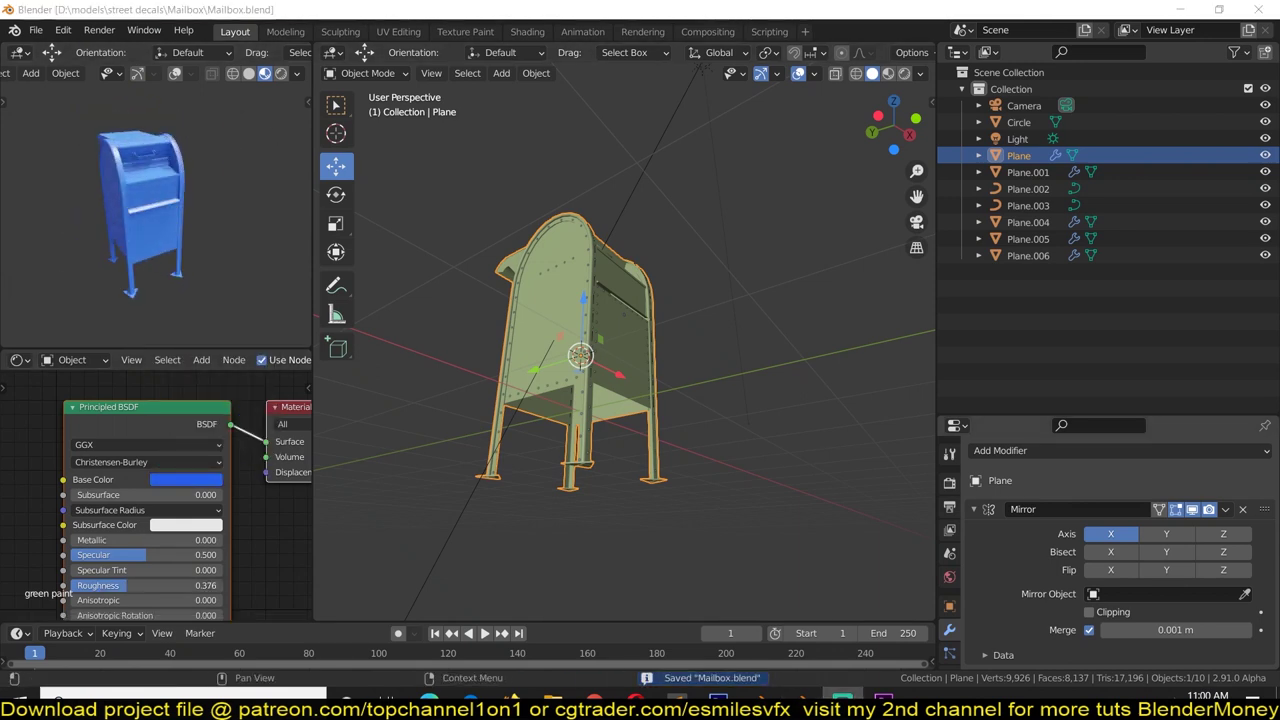
Step: Preview the repainted mailbox in Material Preview from a low front angle
key("alt+a")
middle_click_drag(108, 150, 185, 209)
left_click(888, 73)
mouse_move(571, 357)
middle_mouse_down()
mouse_move(566, 329)
mouse_move(640, 300)
middle_mouse_up()
mouse_move(440, 228)
middle_mouse_down()
mouse_move(842, 207)
mouse_move(886, 116)
mouse_move(754, 231)
mouse_move(896, 196)
mouse_move(906, 262)
mouse_move(736, 231)
mouse_move(858, 151)
middle_mouse_up()
scroll(866, 217, "up", 3)
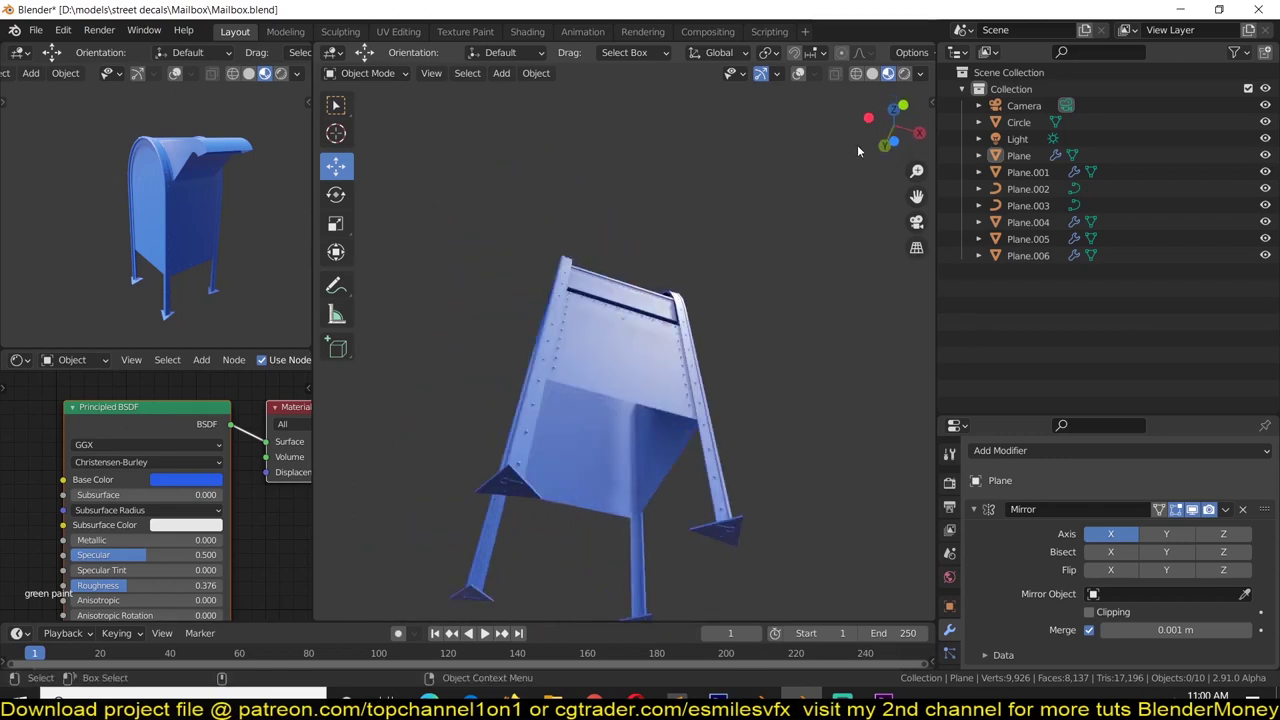
Step: Return to plain Solid shading with overlays on and enter Edit Mode on the mailbox body
left_click(876, 76)
left_click(679, 384)
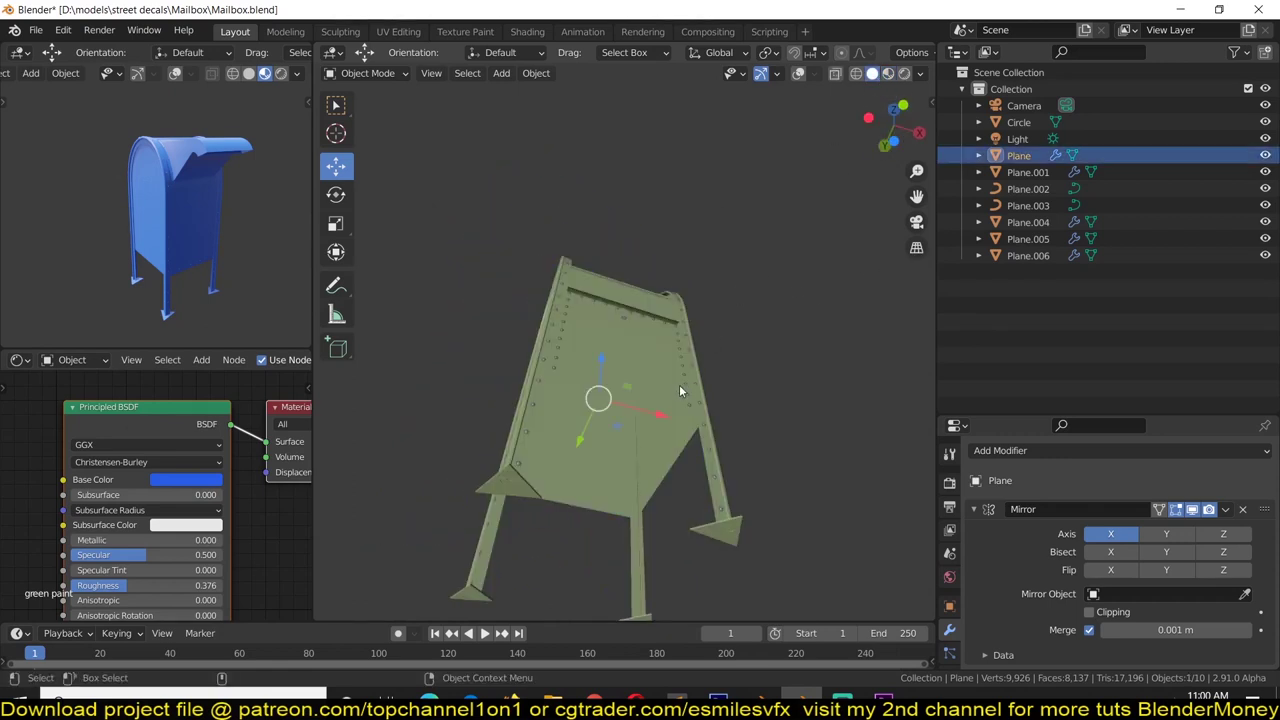
left_click(798, 73)
key("Tab")
Step: Extrude the mailbox's bottom edge and move it -0.60962 m along X across the opening
middle_click_drag(660, 280, 628, 365)
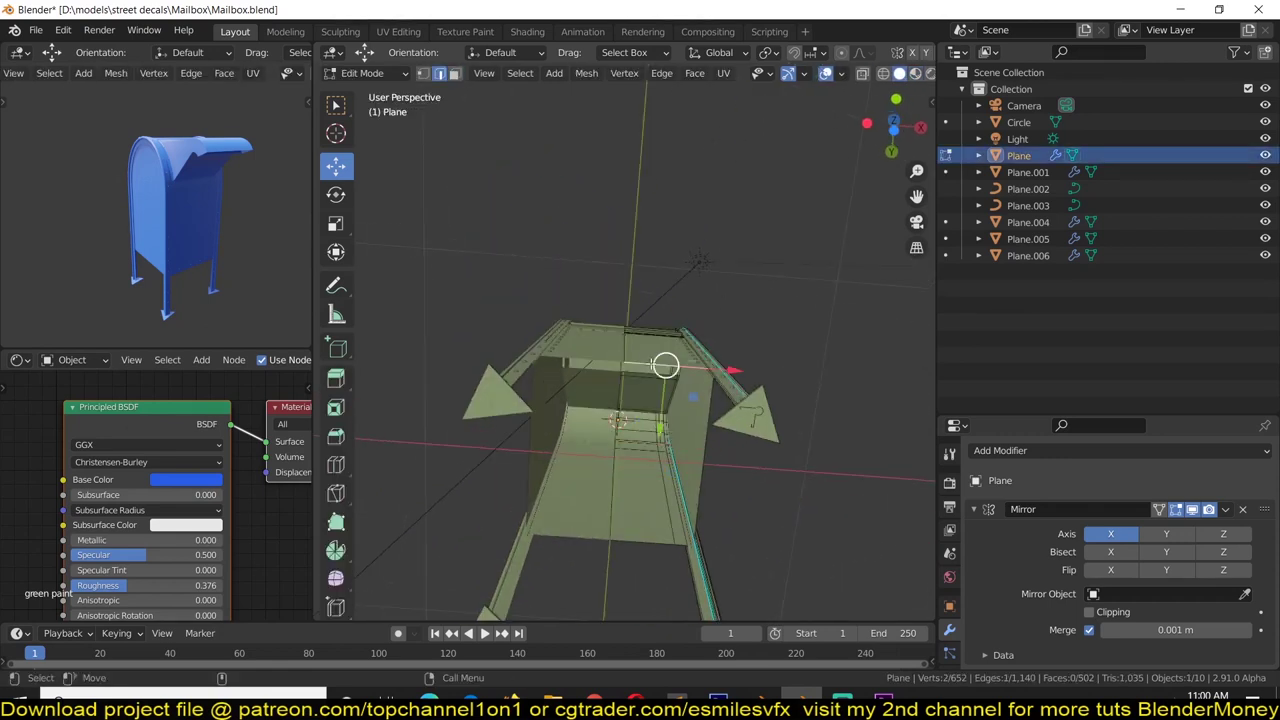
key("a")
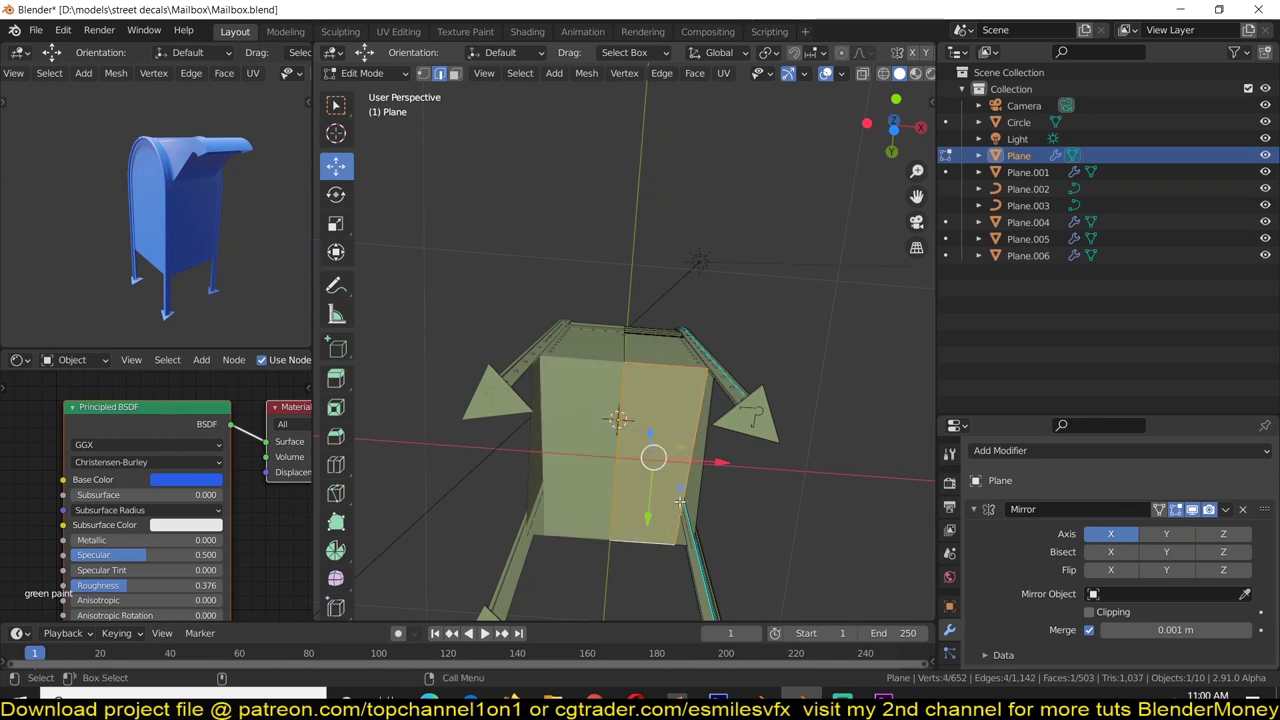
key("ctrl+z")
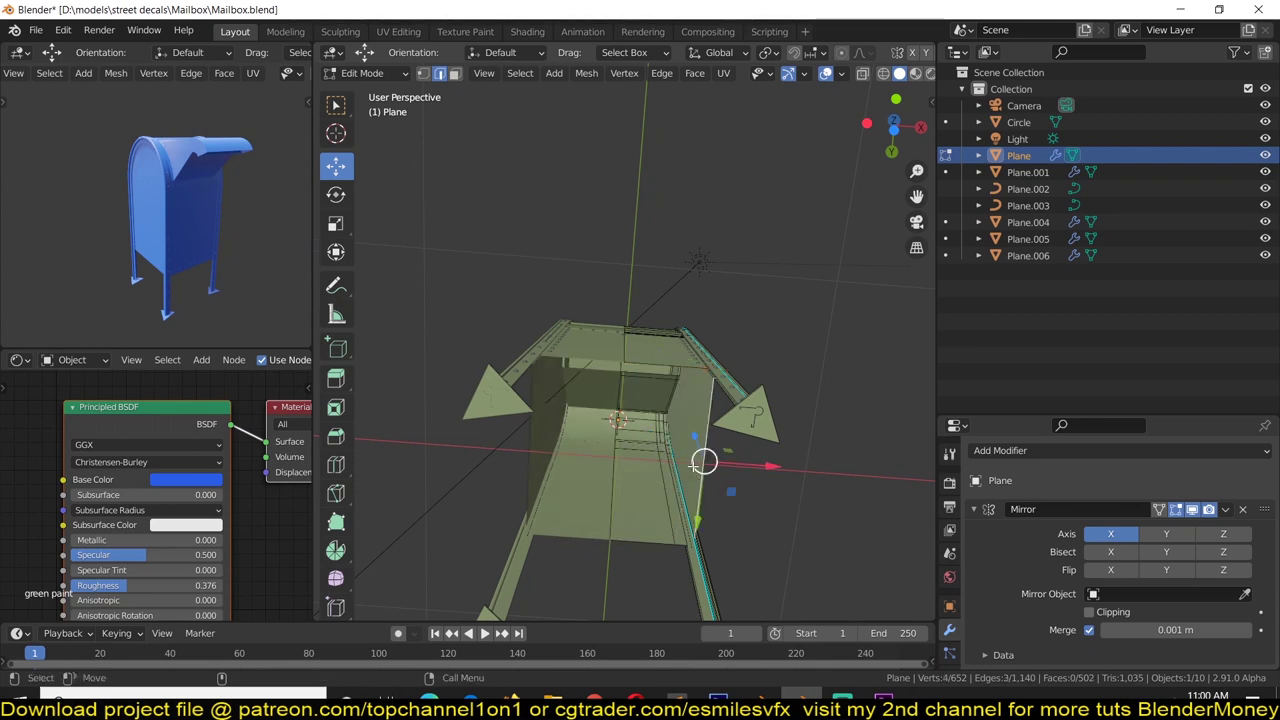
middle_click_drag(694, 466, 747, 328)
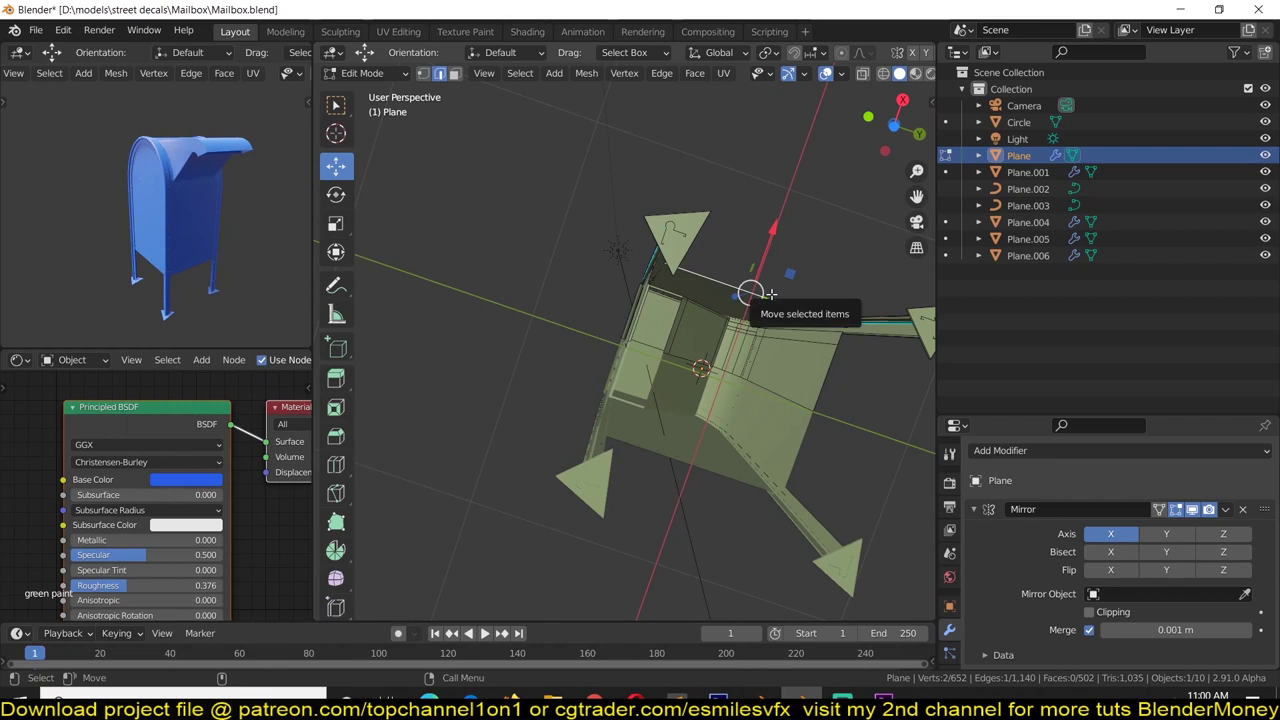
mouse_move(771, 293)
left_mouse_down()
mouse_move(709, 397)
mouse_move(720, 378)
left_mouse_up()
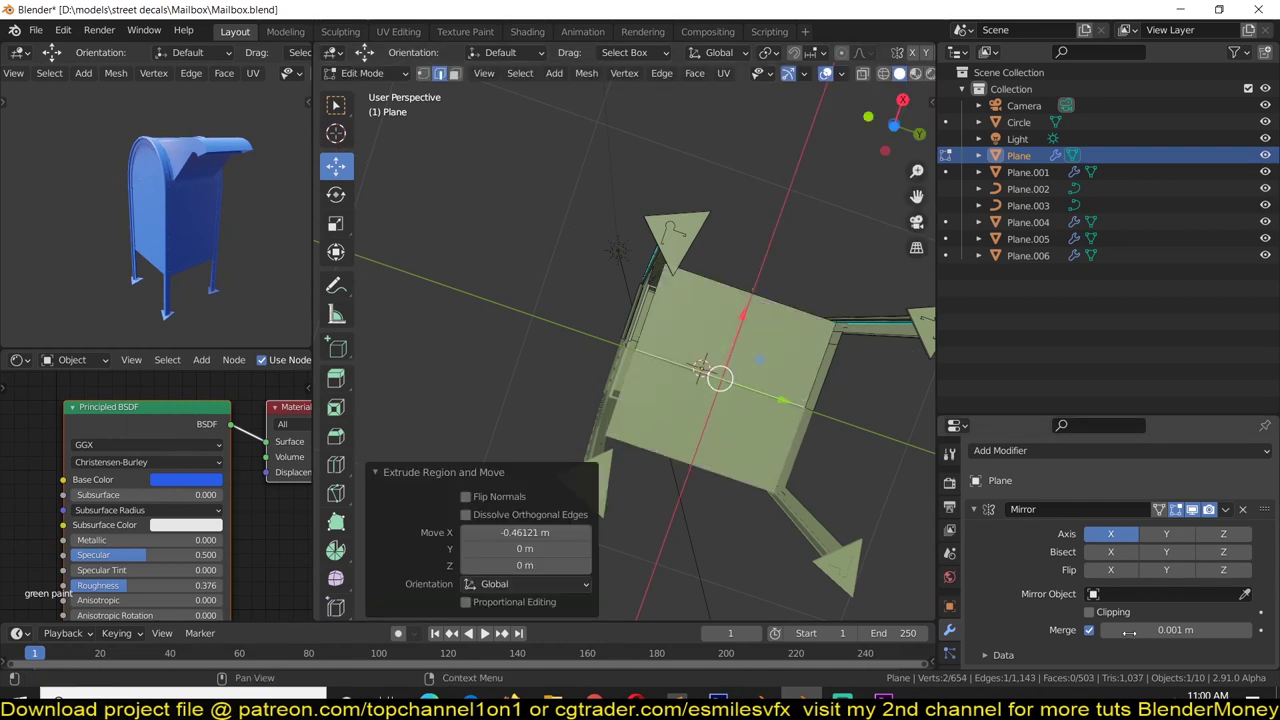
left_click(774, 269)
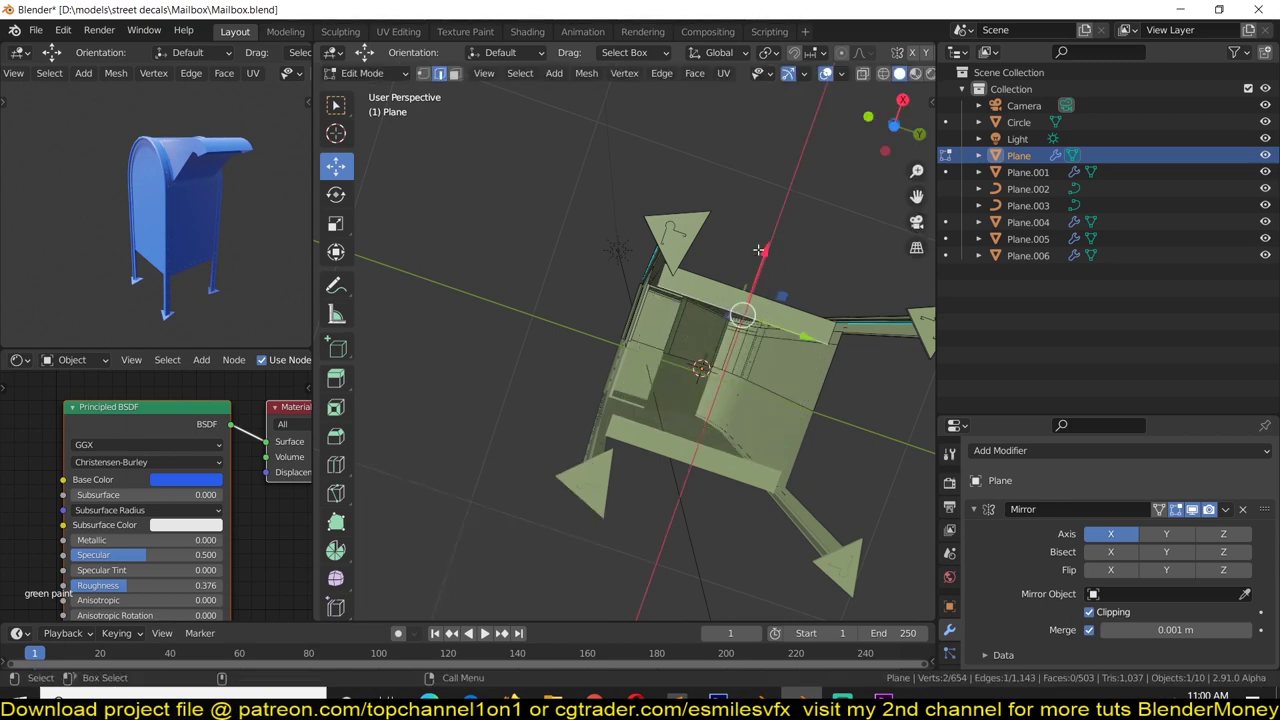
left_click_drag(760, 250, 705, 400)
Step: Select the remaining open bottom edge and check the new floor panel from below
scroll(705, 400, "up", 3)
middle_click_drag(705, 400, 692, 367)
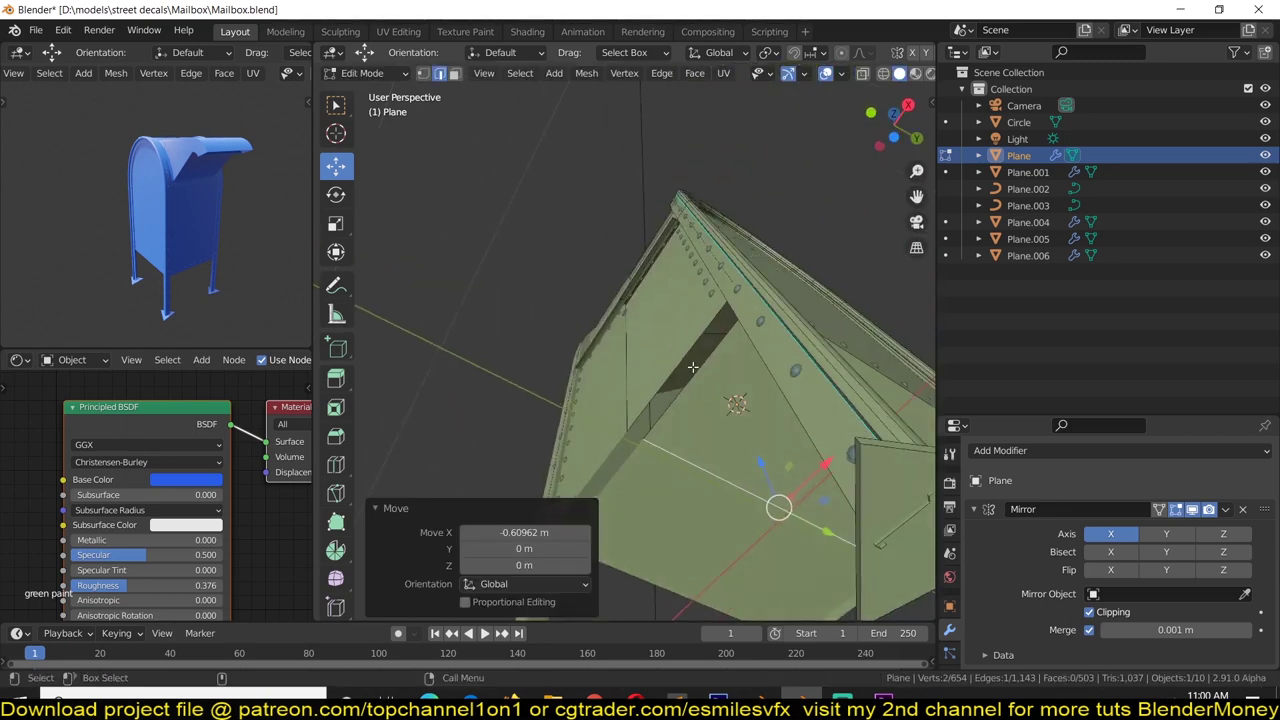
left_click(707, 368)
middle_click_drag(824, 444, 650, 341)
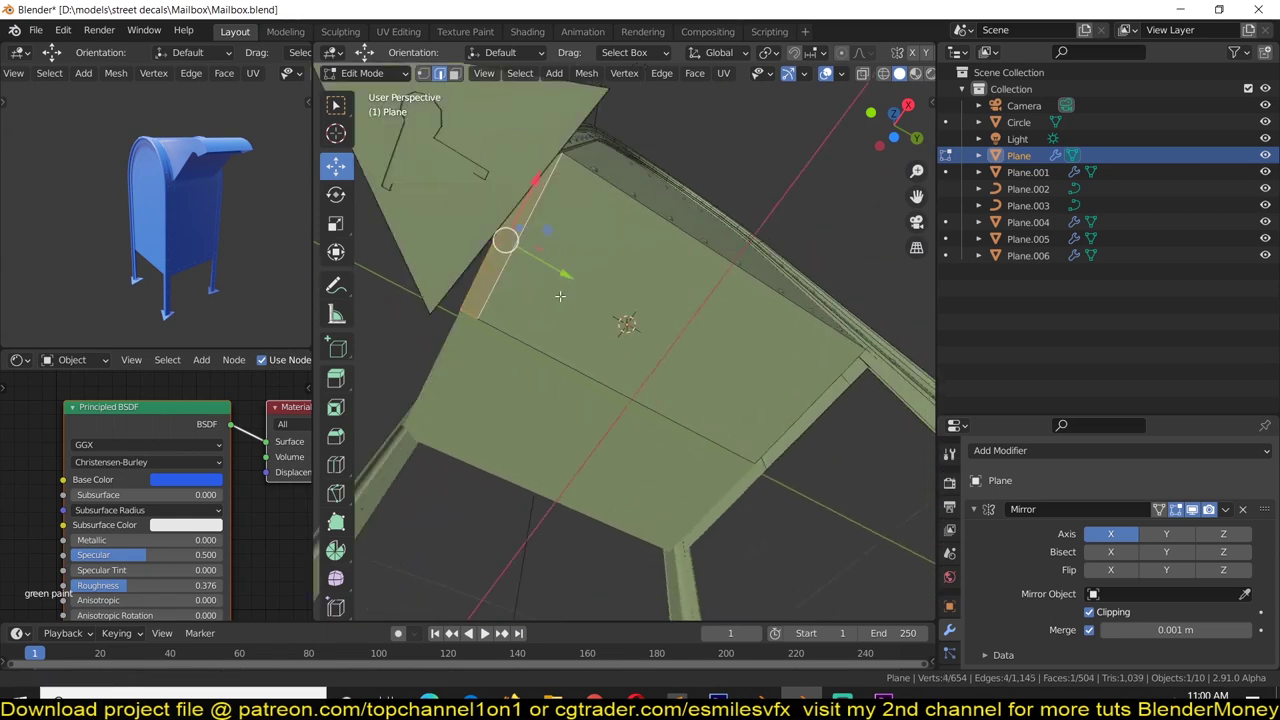
scroll(547, 264, "down", 3)
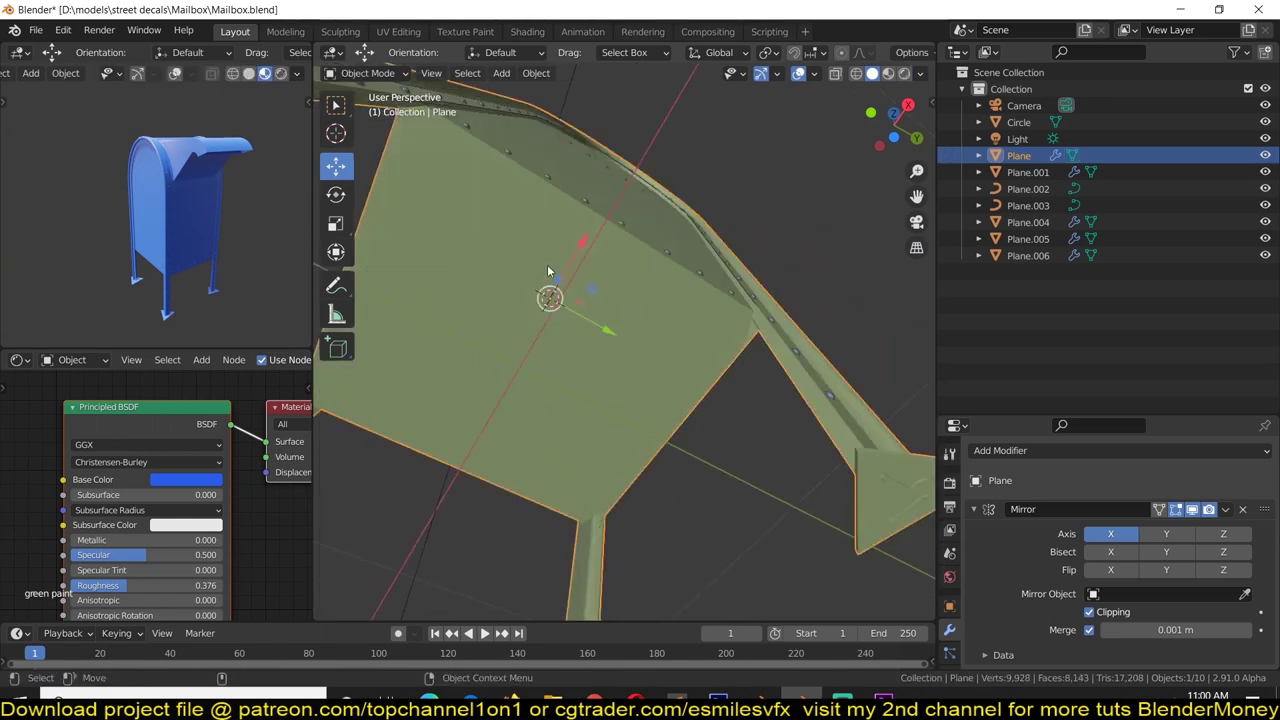
Step: Leave Edit Mode, deselect the mailbox, and view it from a three-quarter angle
key("Tab")
scroll(454, 291, "down", 3)
mouse_move(165, 129)
middle_mouse_down()
mouse_move(136, 75)
mouse_move(70, 186)
mouse_move(137, 246)
middle_mouse_up()
left_click(33, 207)
middle_click_drag(283, 177, 250, 190)
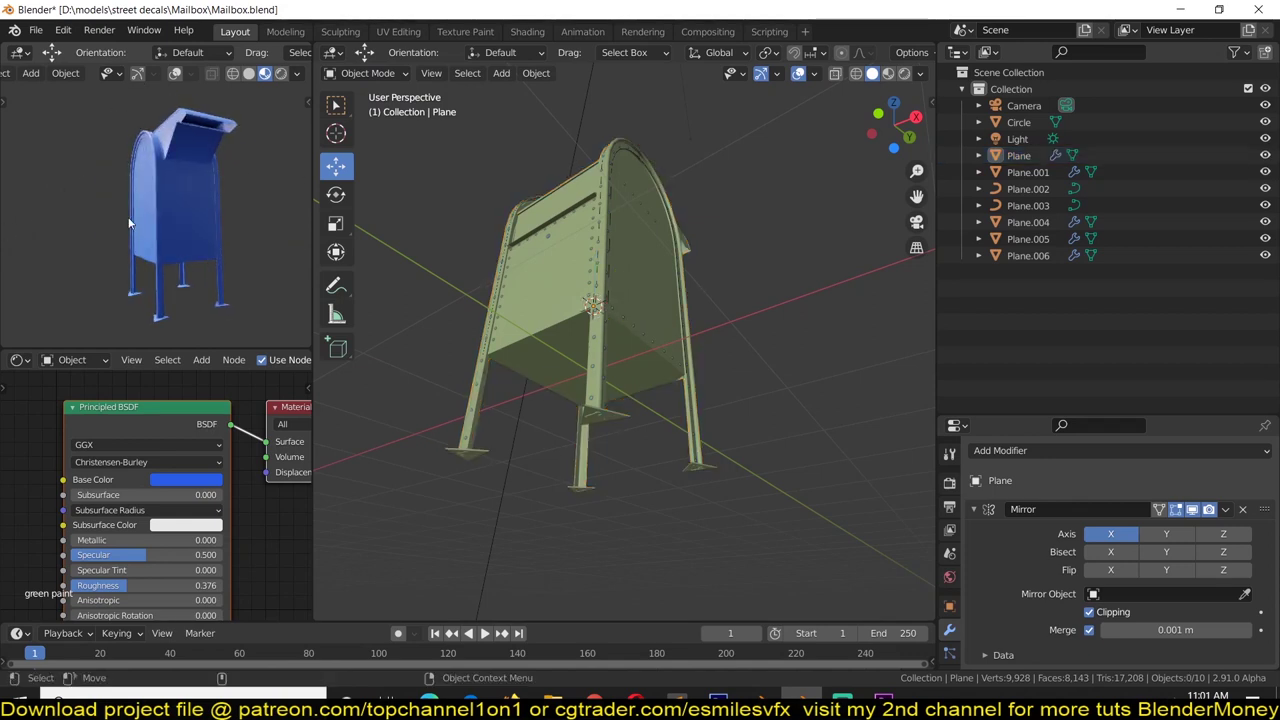